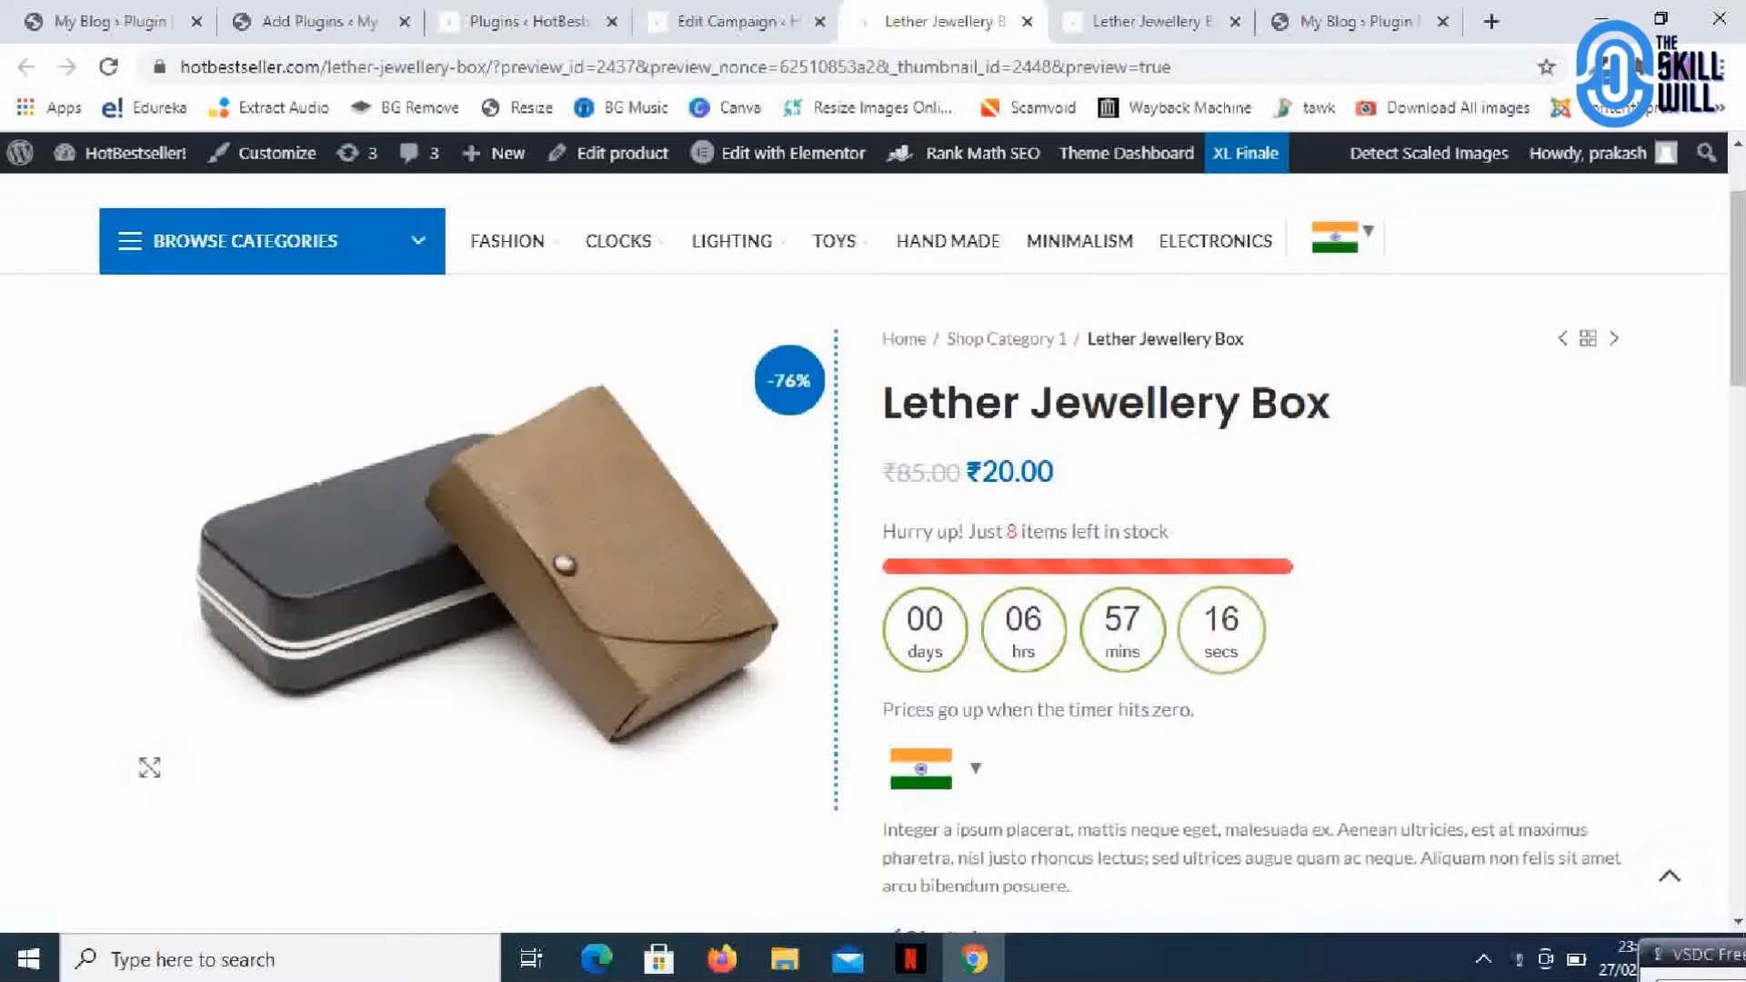
# Compare the live Lether Jewellery Box page with the campaign preview, then reach the Product Time Countdown details.
pyautogui.click(1146, 21)
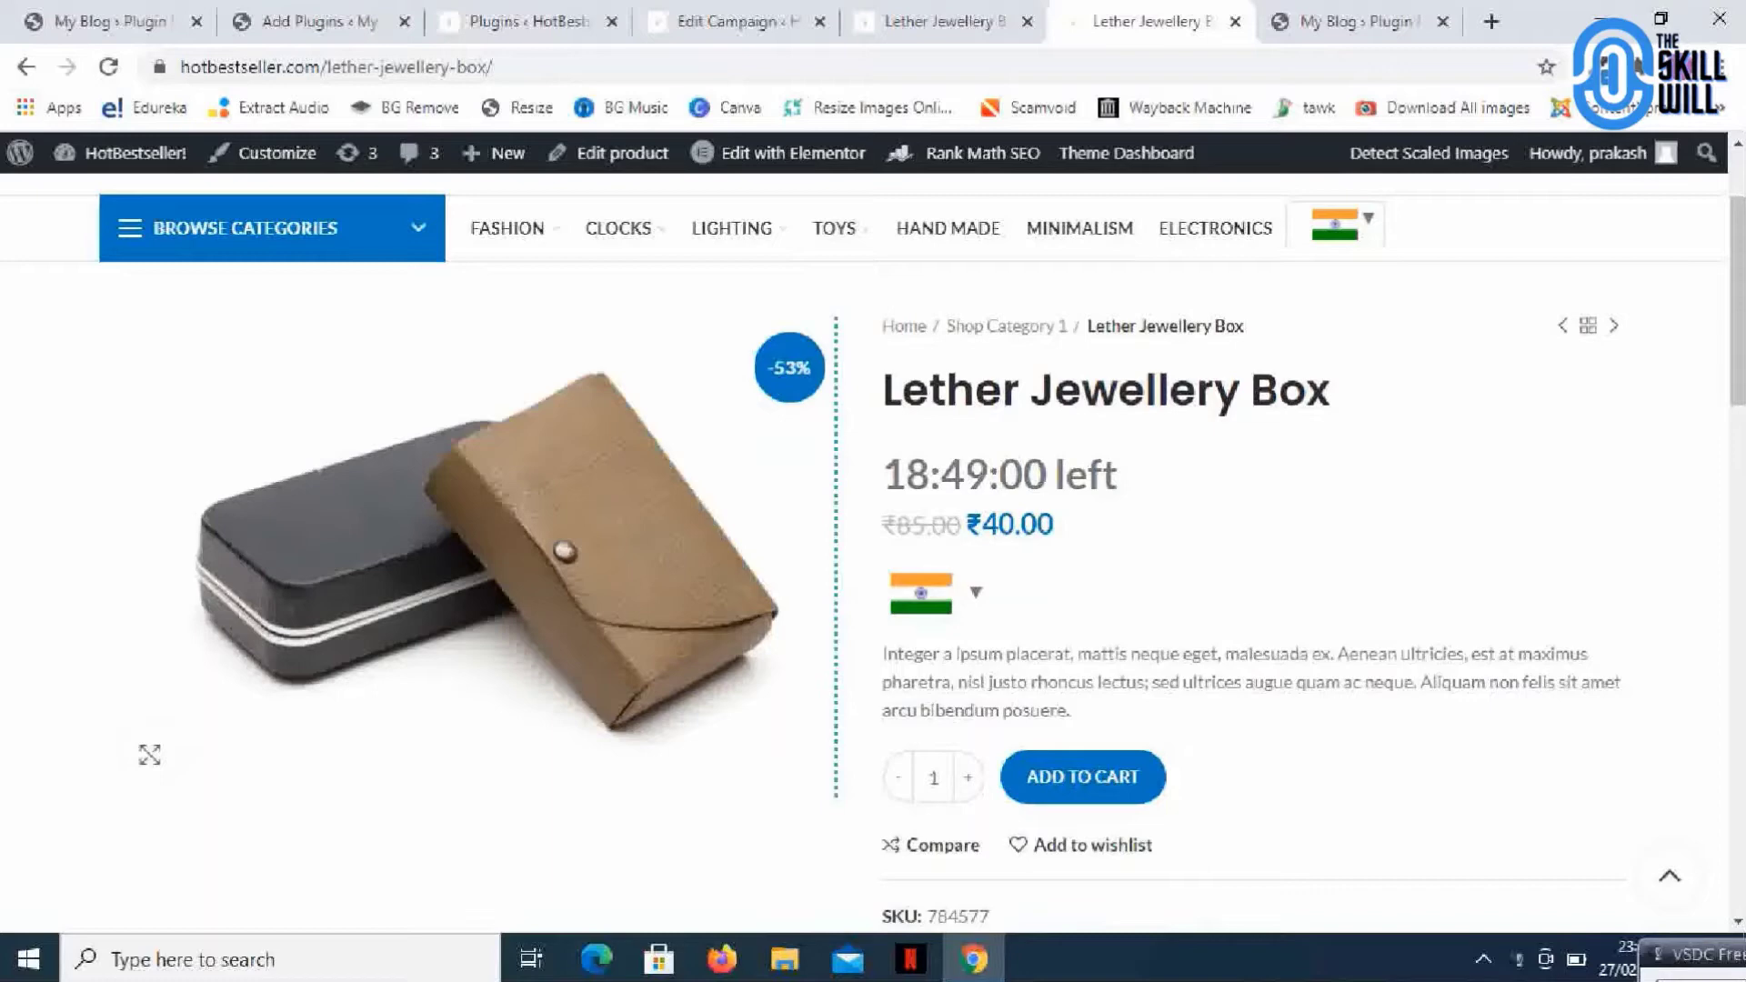
pyautogui.click(936, 21)
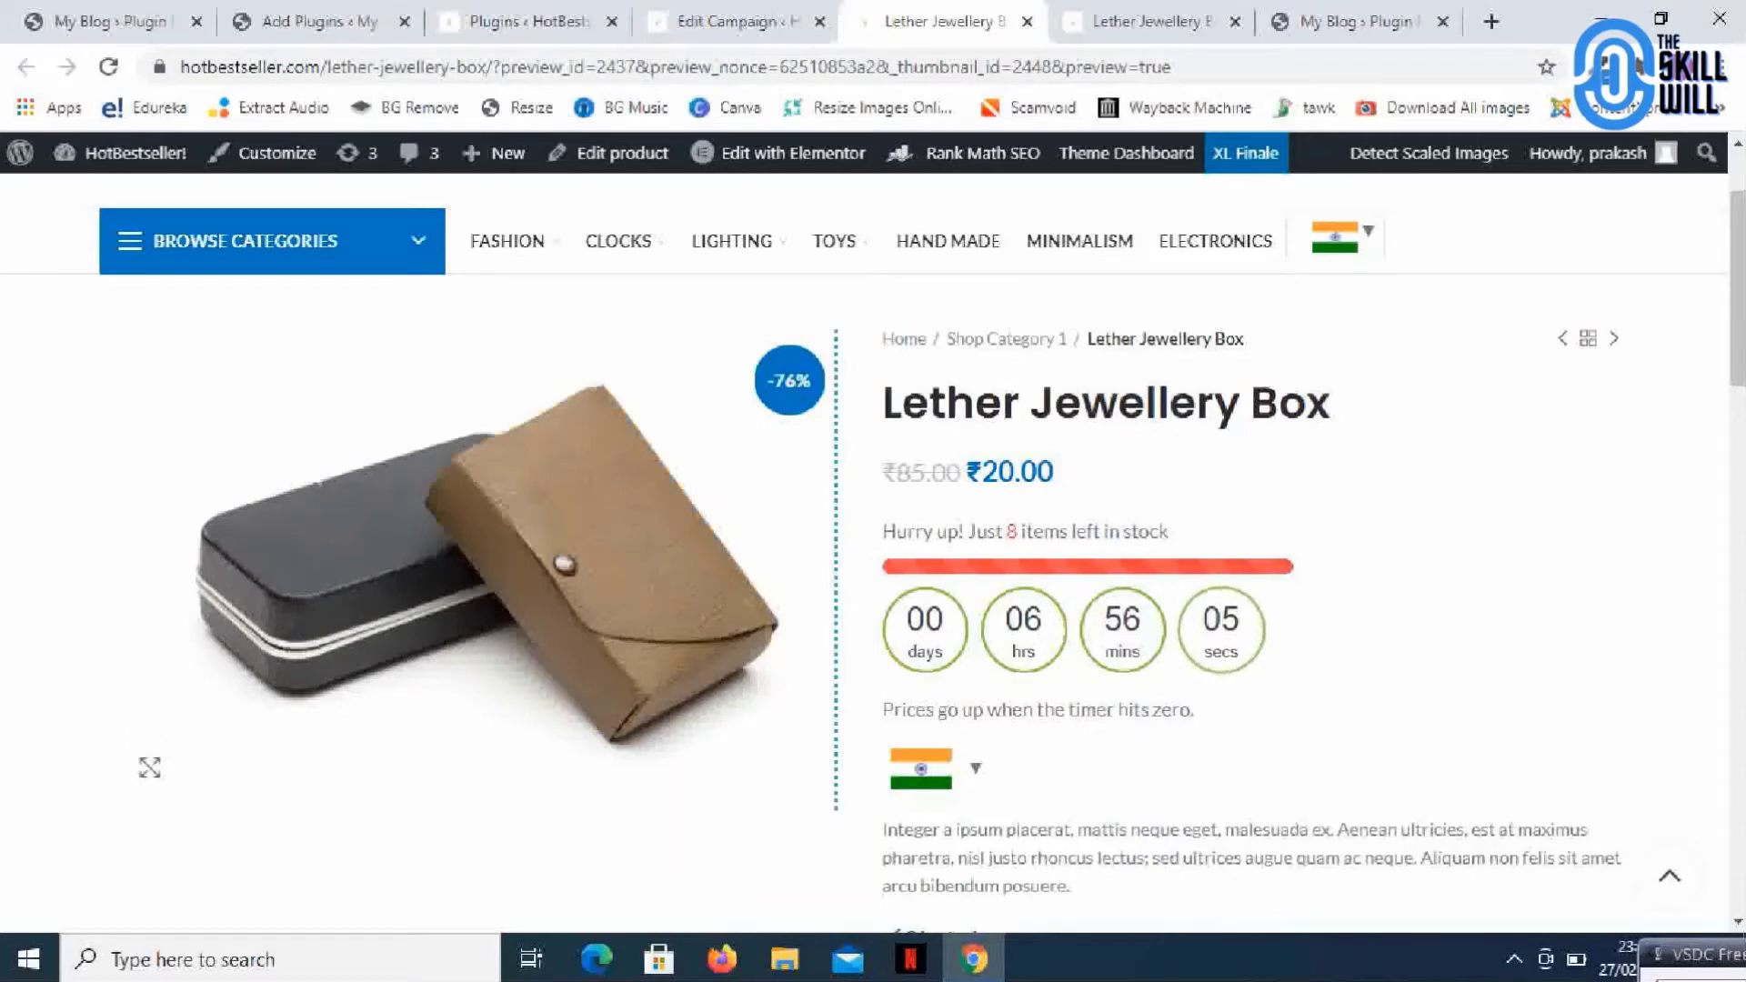
pyautogui.hotkey('ctrl', 'Tab')
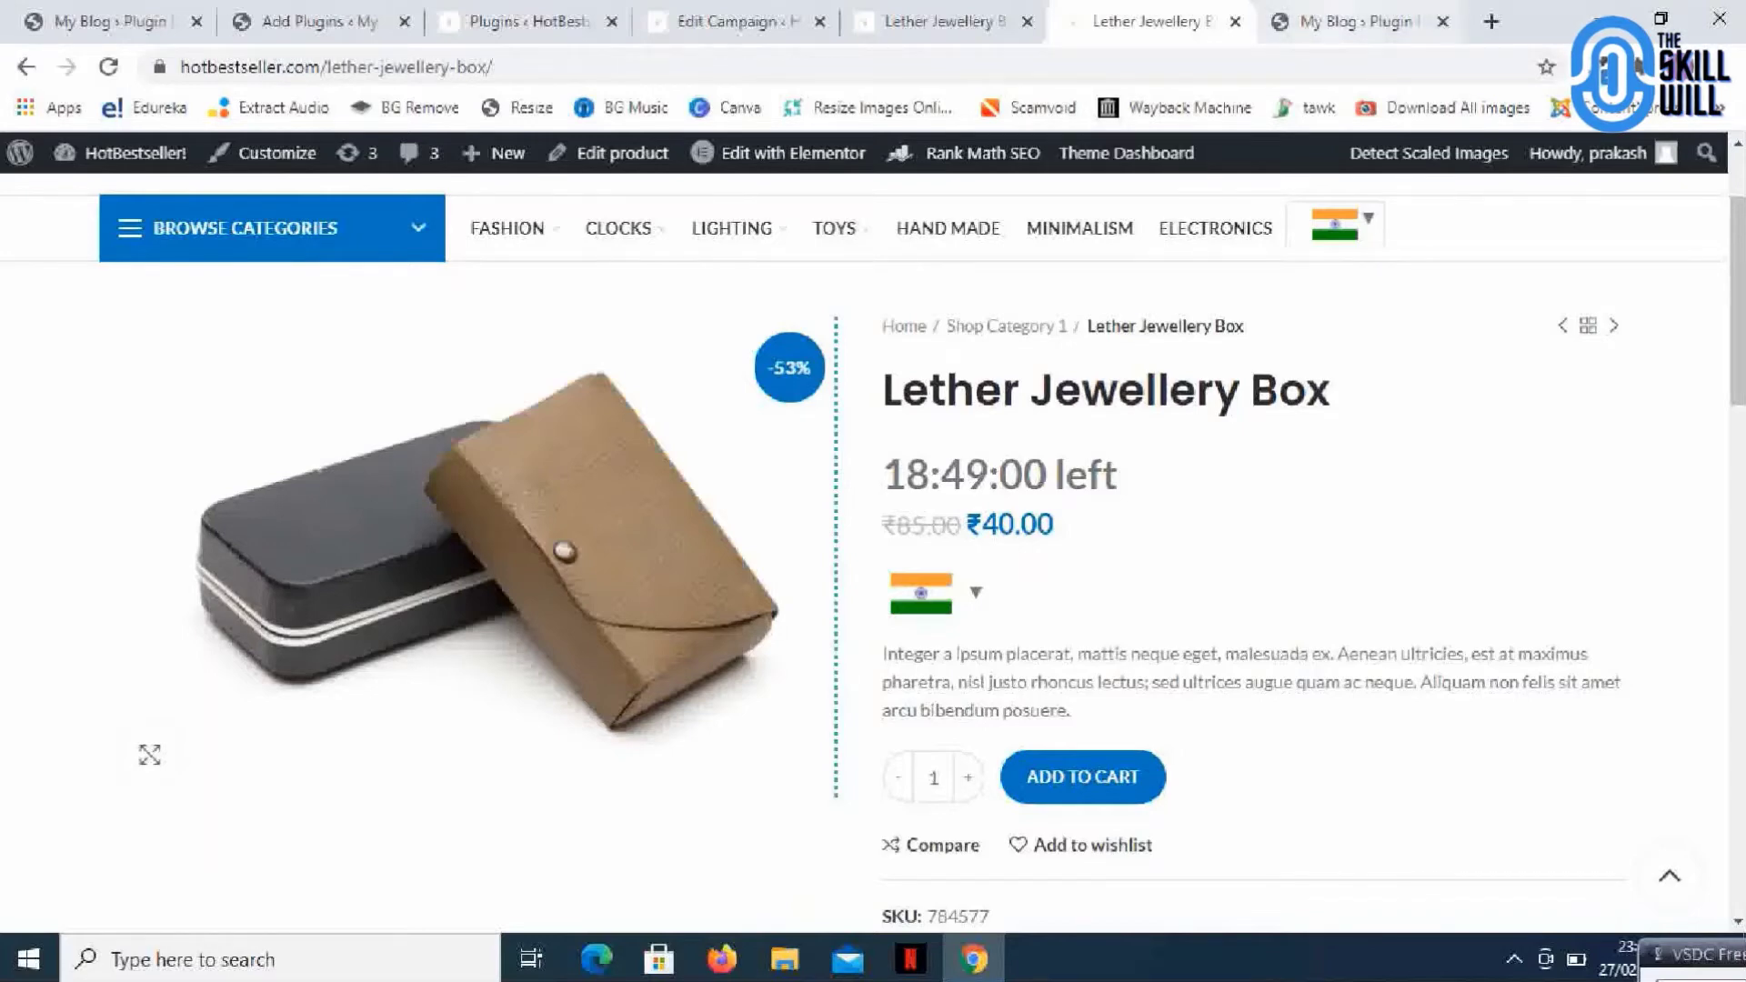
pyautogui.hotkey('ctrl', 'Tab')
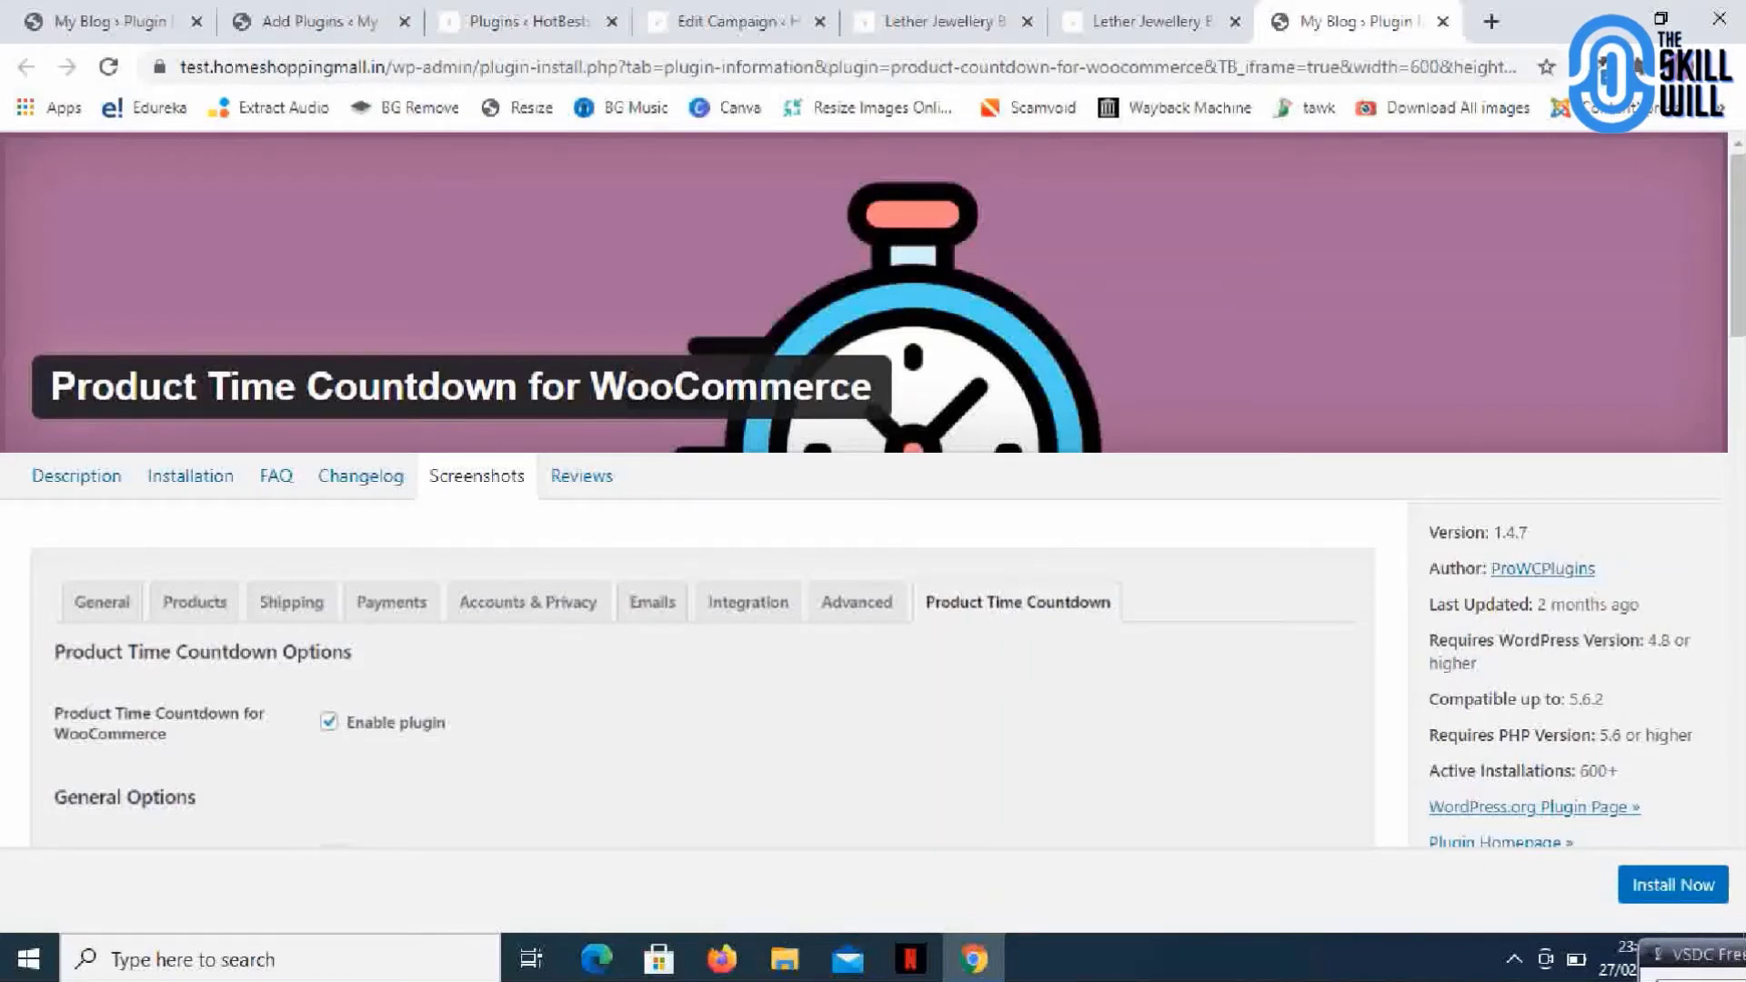
# Browse the Product Time Countdown screenshots, then return to the 'time counter' results listing Finale Lite.
pyautogui.scroll(-1, 864, 491)
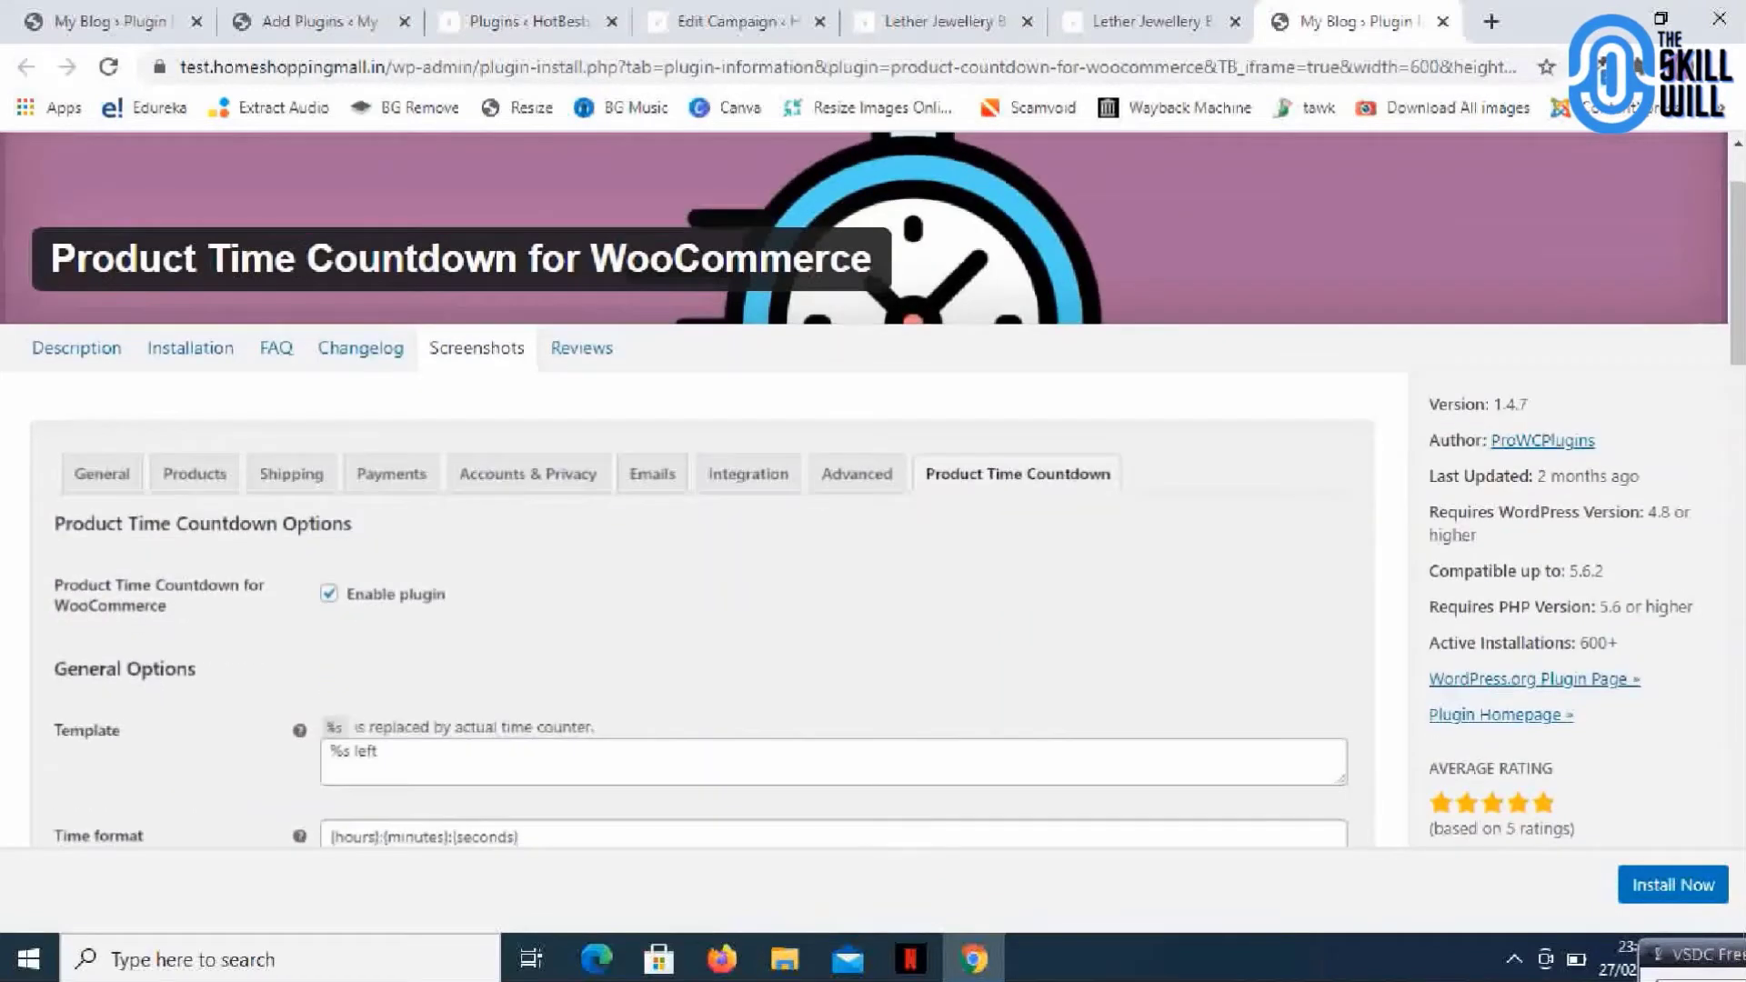
pyautogui.scroll(-5, 864, 491)
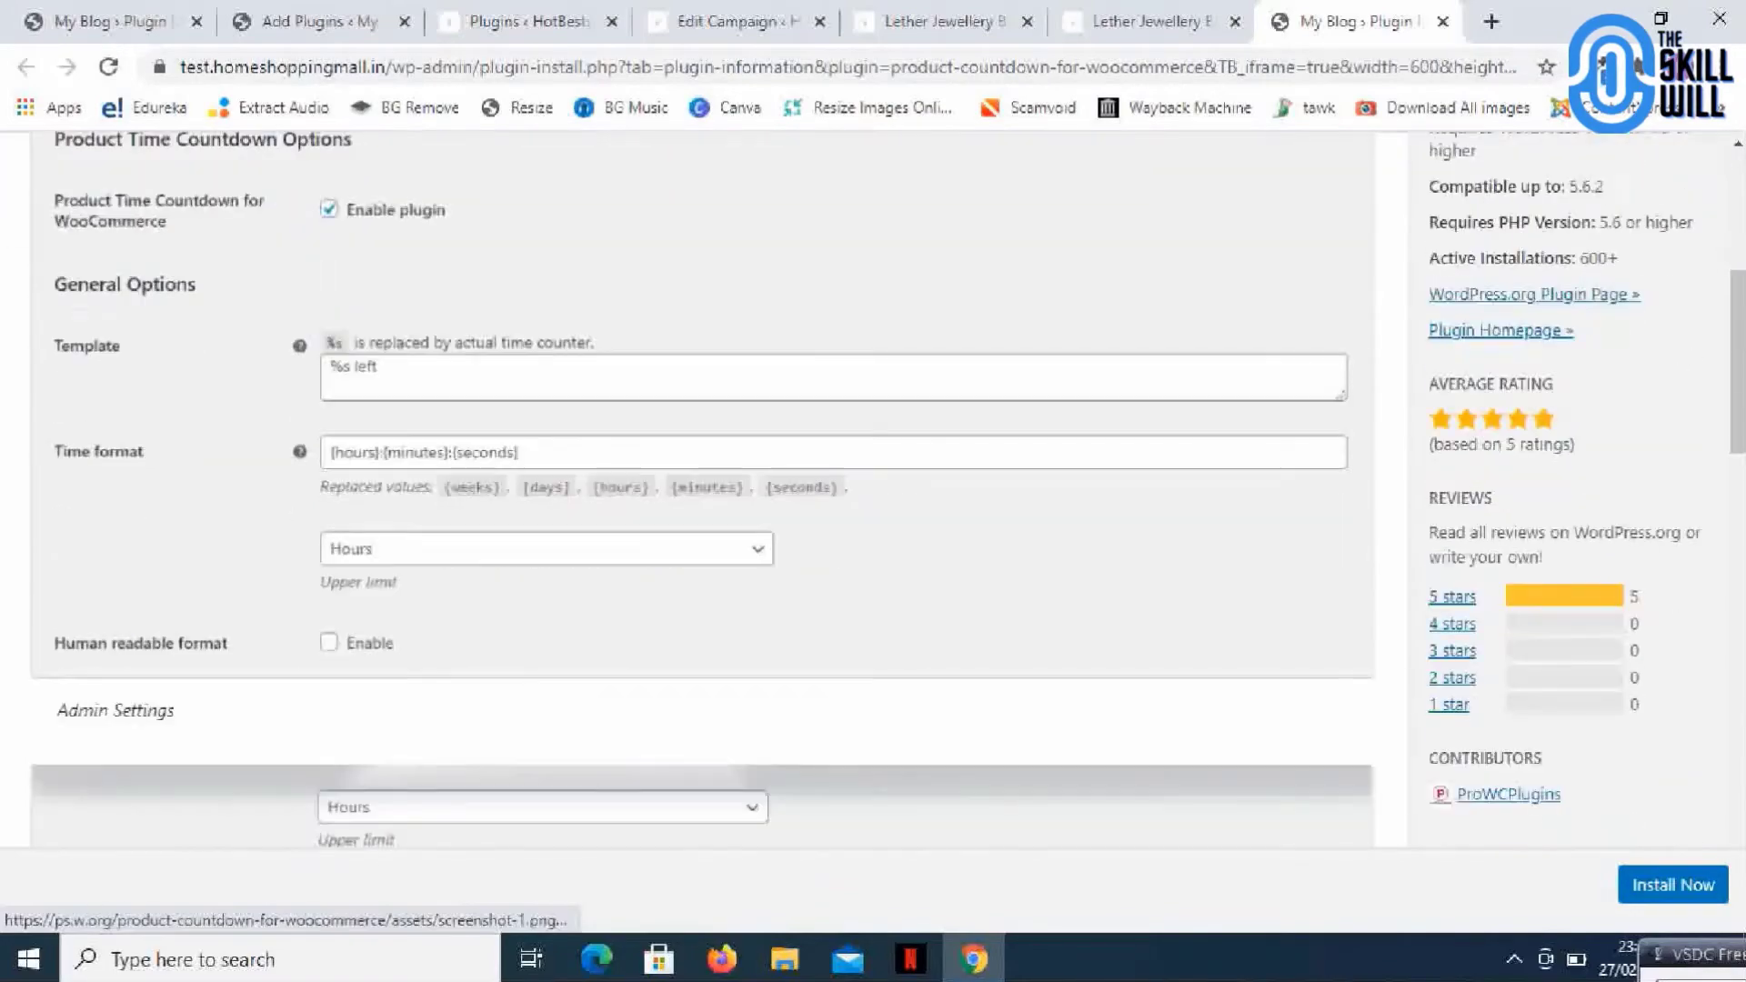
pyautogui.scroll(-7, 864, 491)
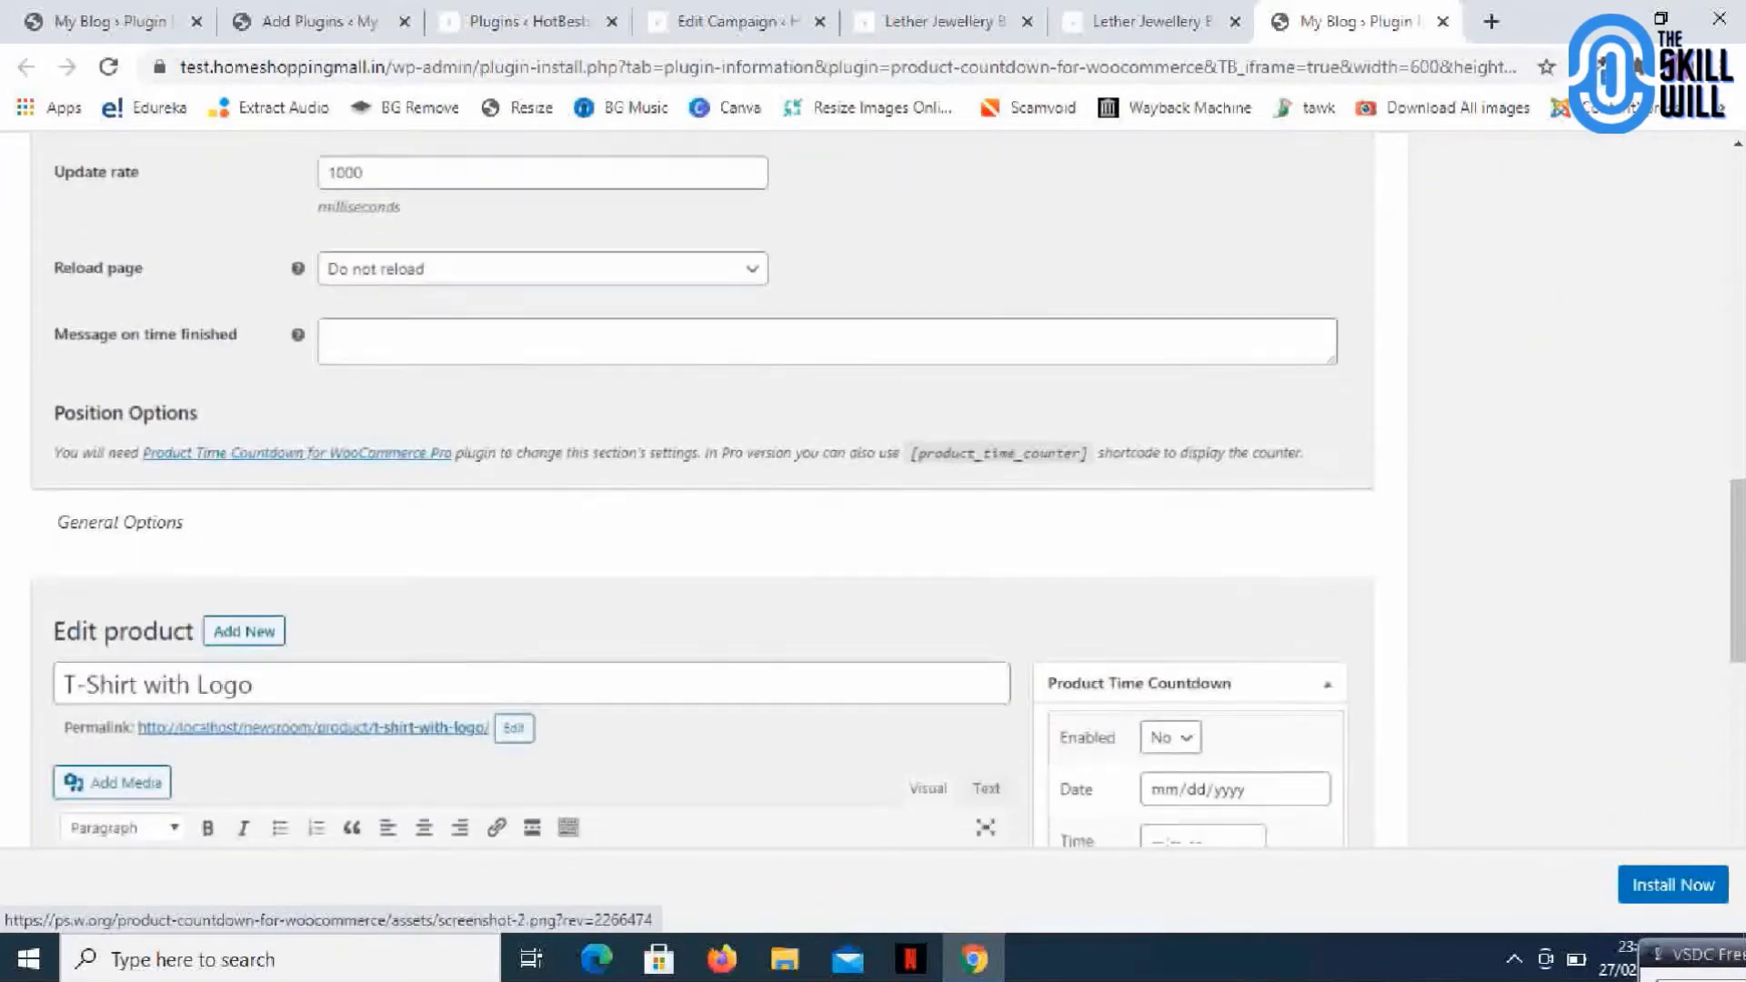
pyautogui.scroll(15, 864, 491)
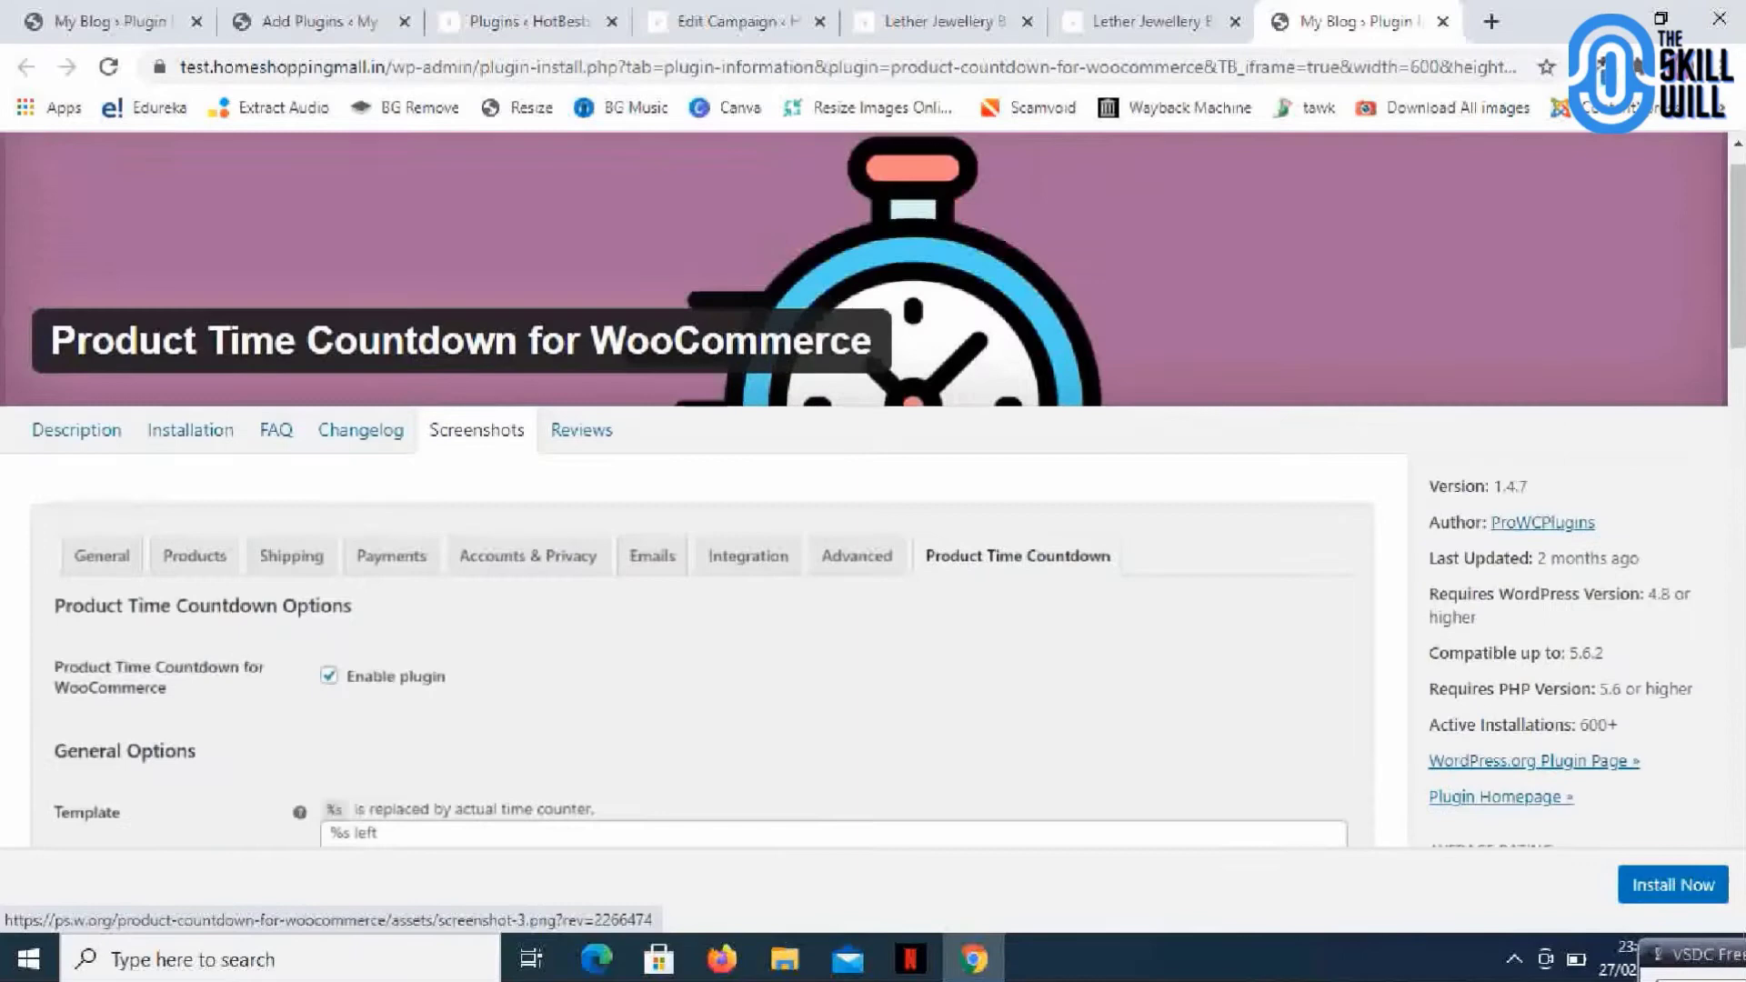
pyautogui.click(109, 21)
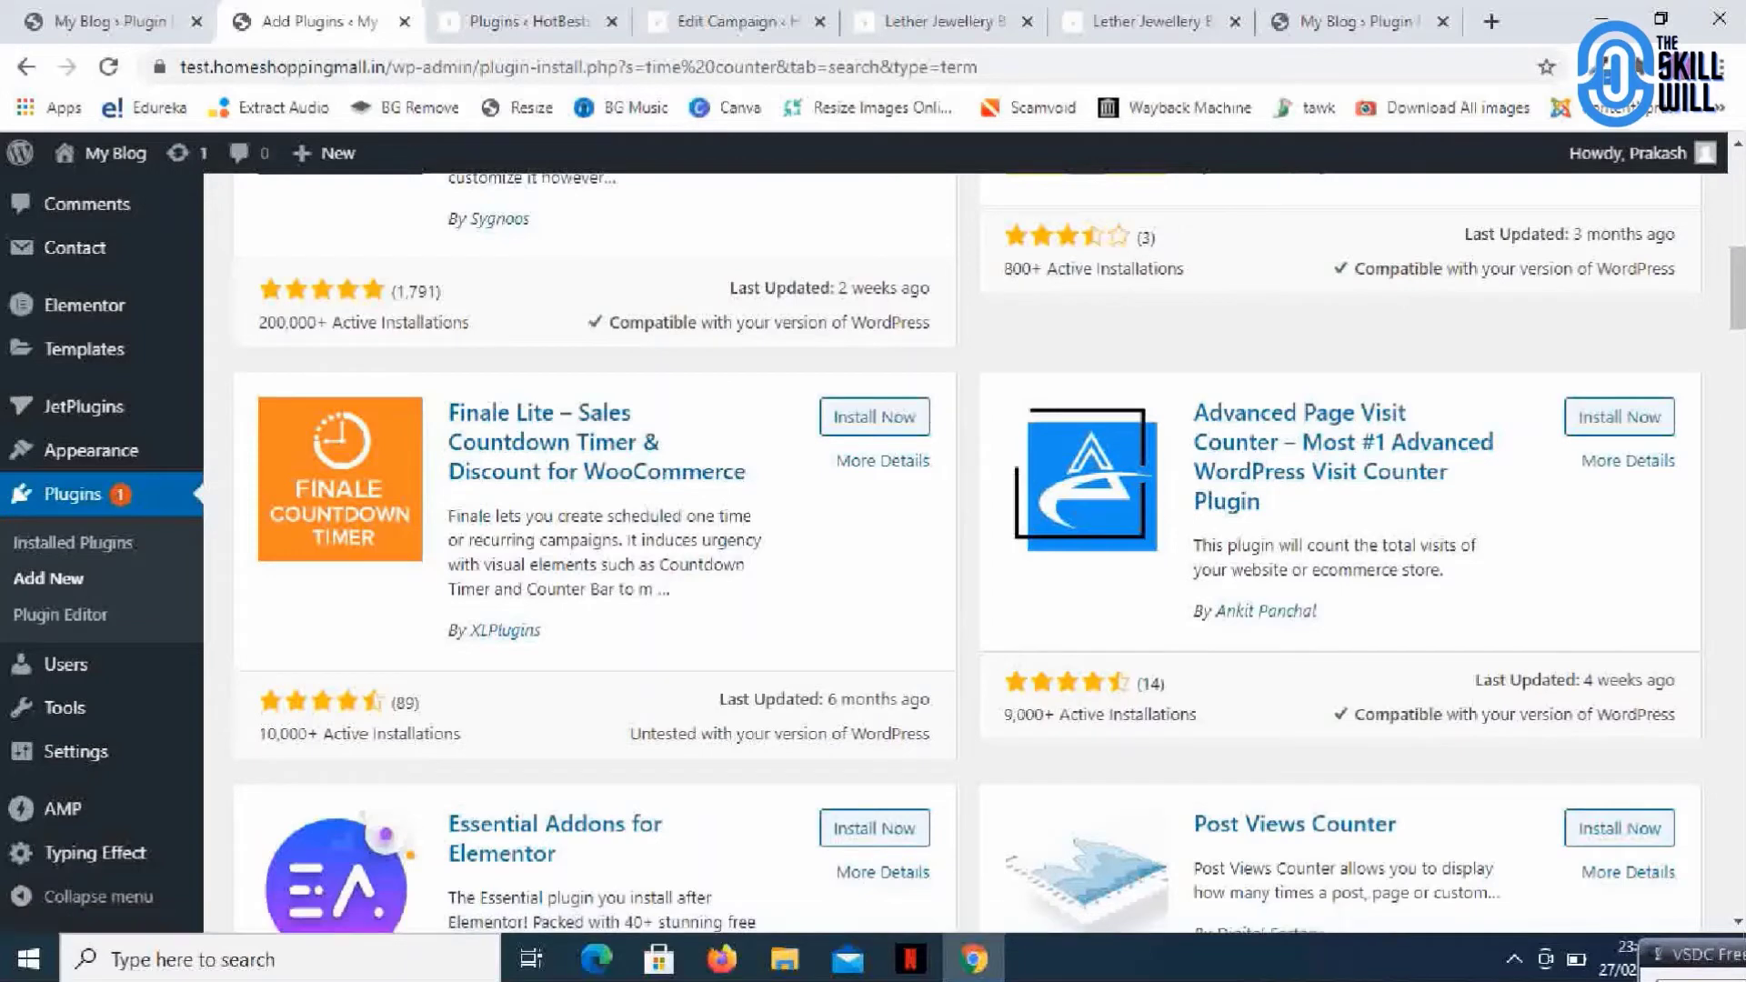
# Switch to hotbestseller.com's installed plugins list, showing Finale Lite active among 17 plugins.
pyautogui.hotkey('ctrl', 'Tab')
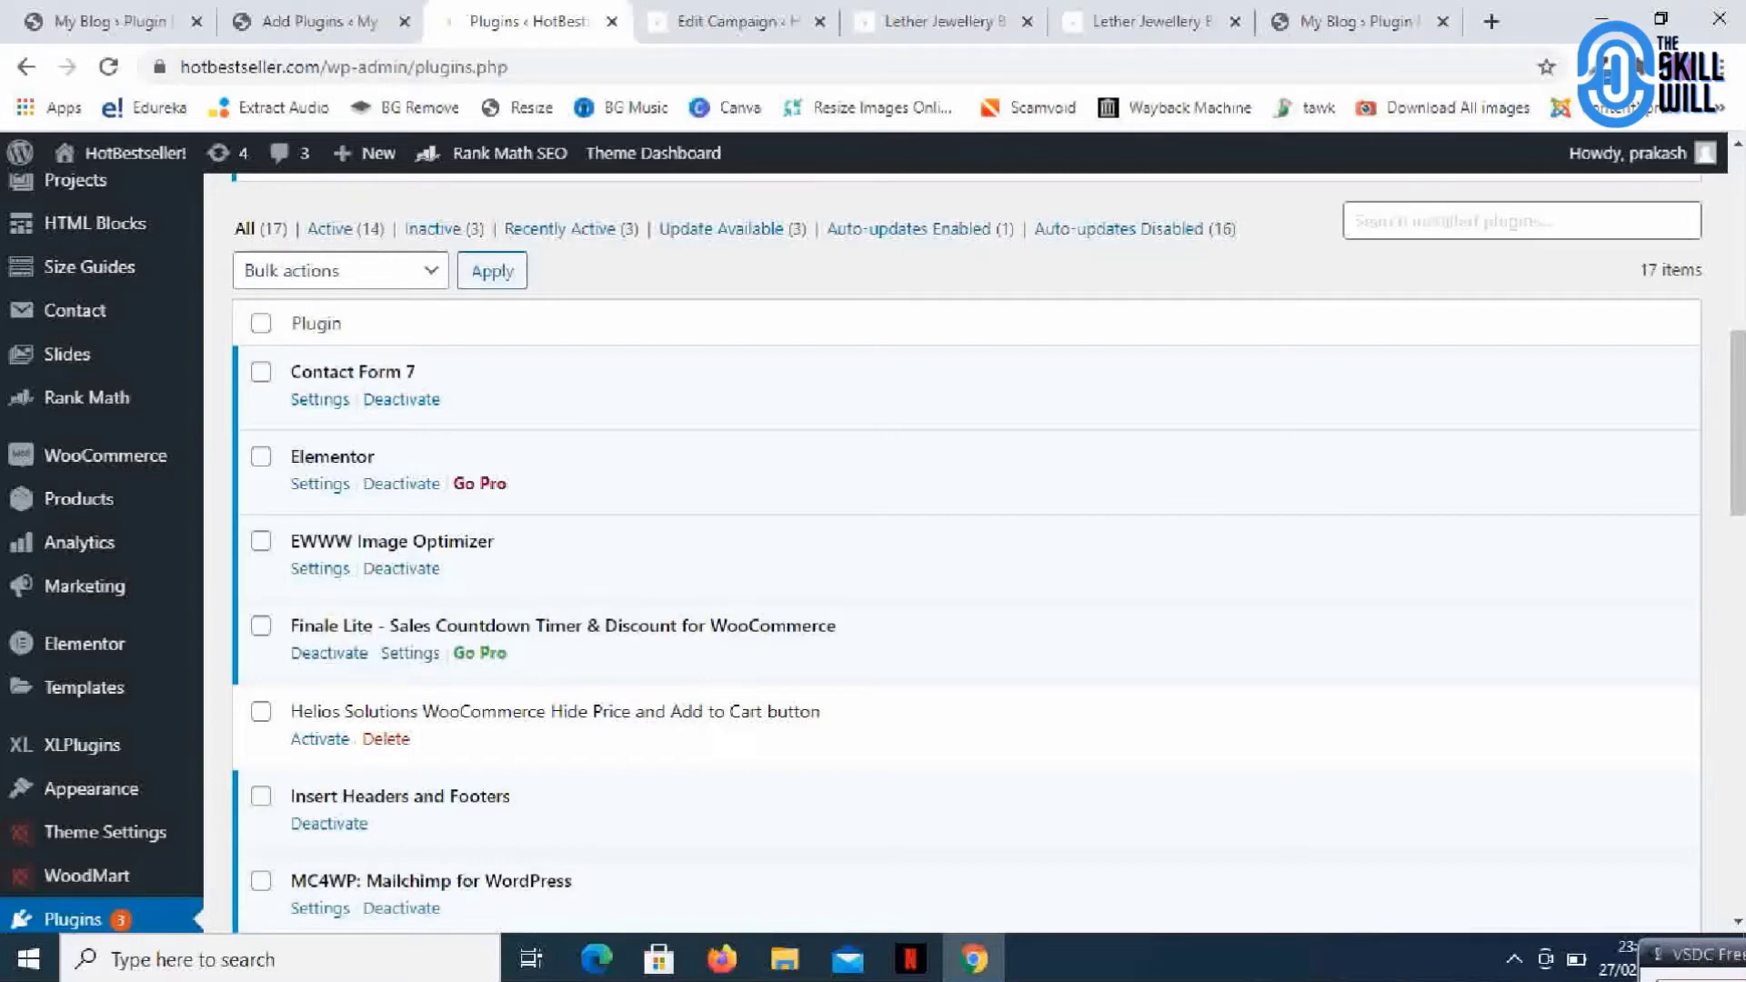
pyautogui.scroll(2, 91, 628)
pyautogui.moveTo(105, 583)
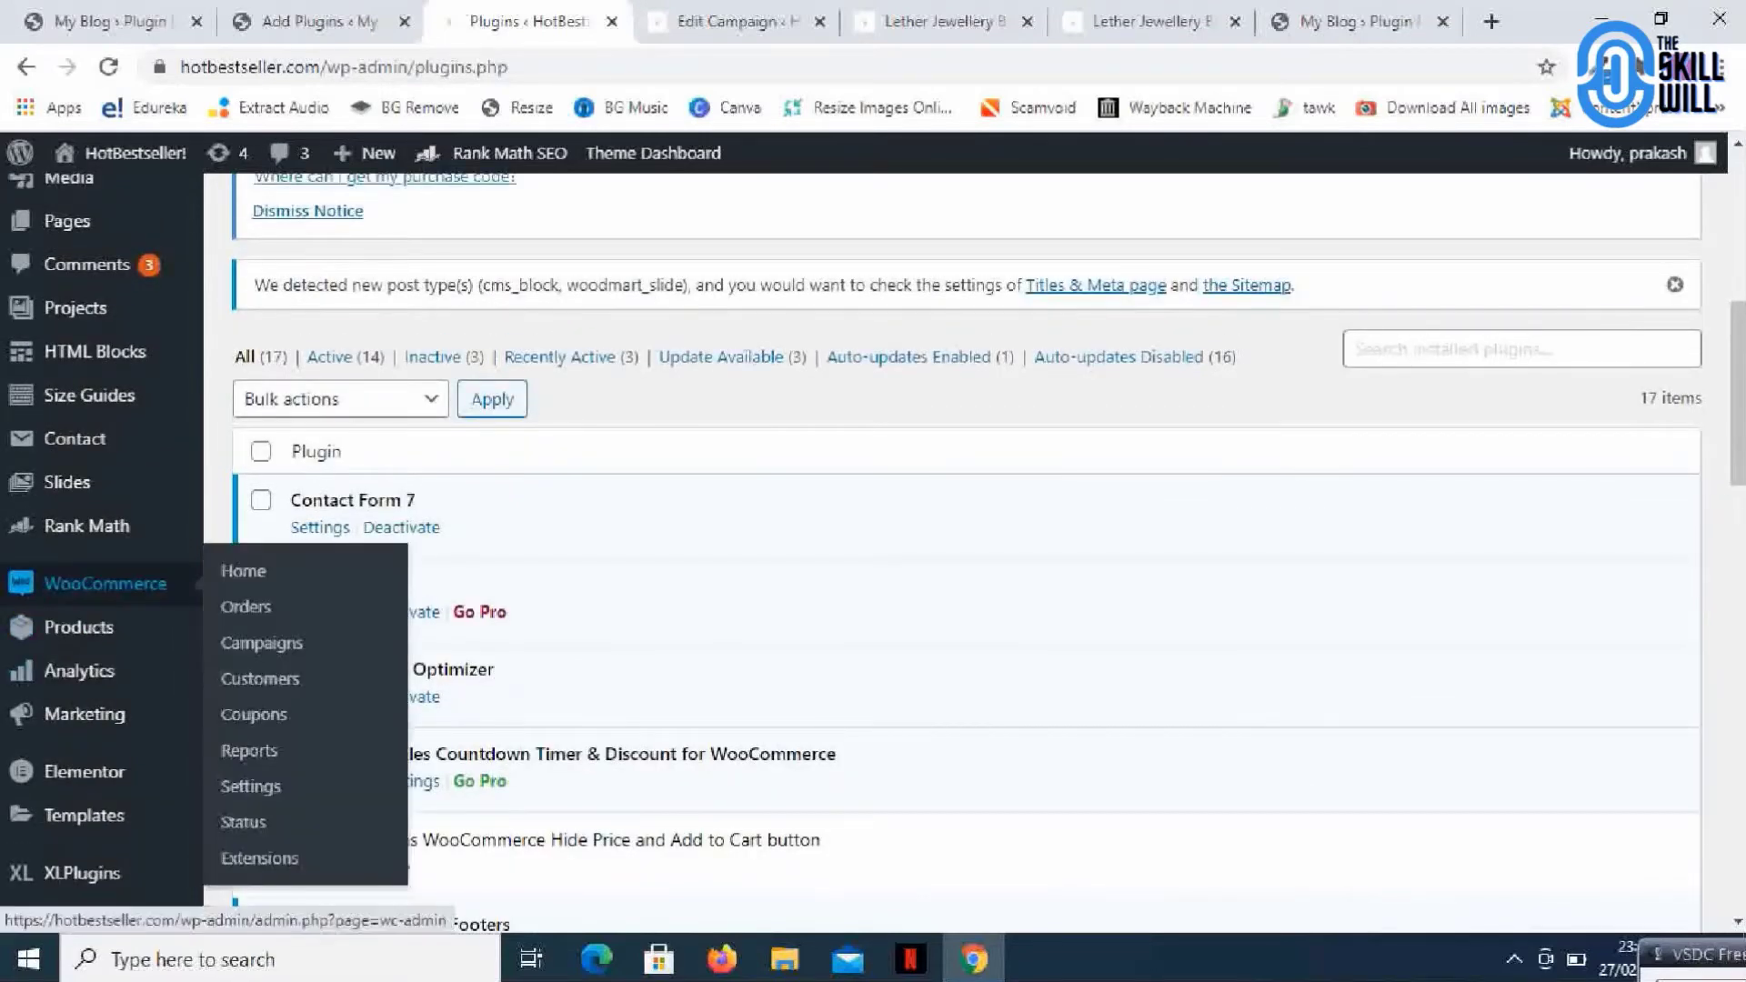
# Go to the Finale Lite: XLPlugins tab in WooCommerce Settings.
pyautogui.click(251, 785)
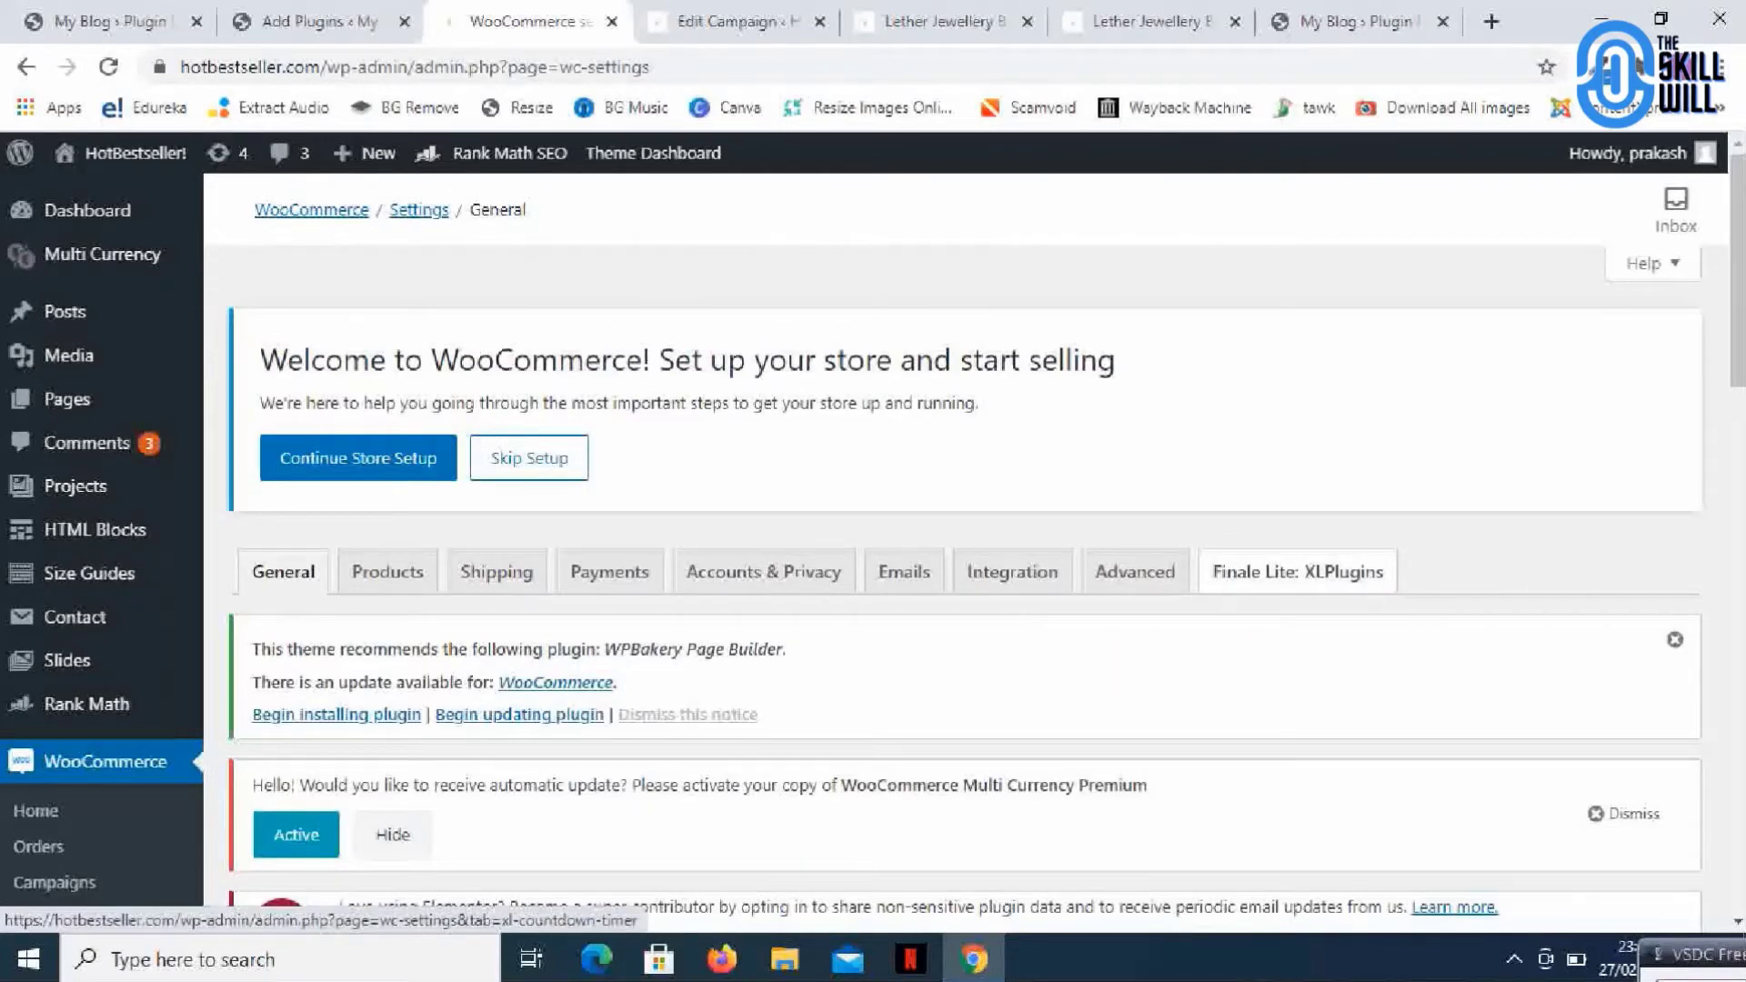
pyautogui.click(1297, 571)
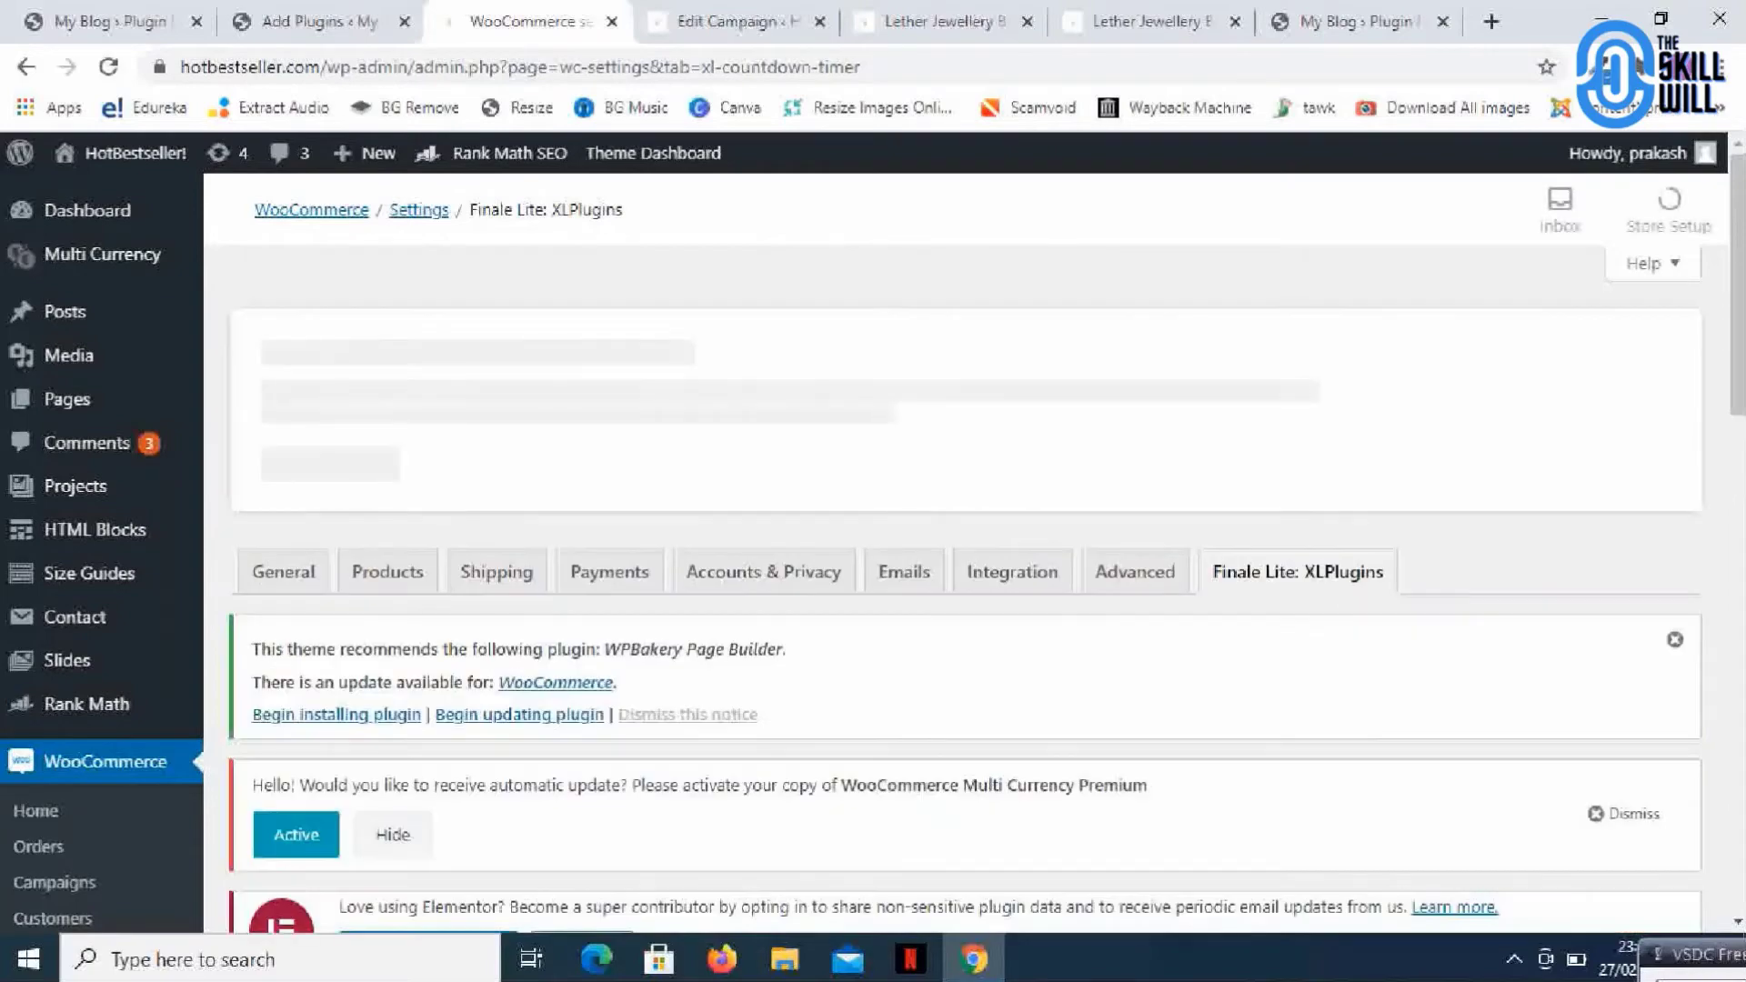
pyautogui.scroll(-8, 963, 555)
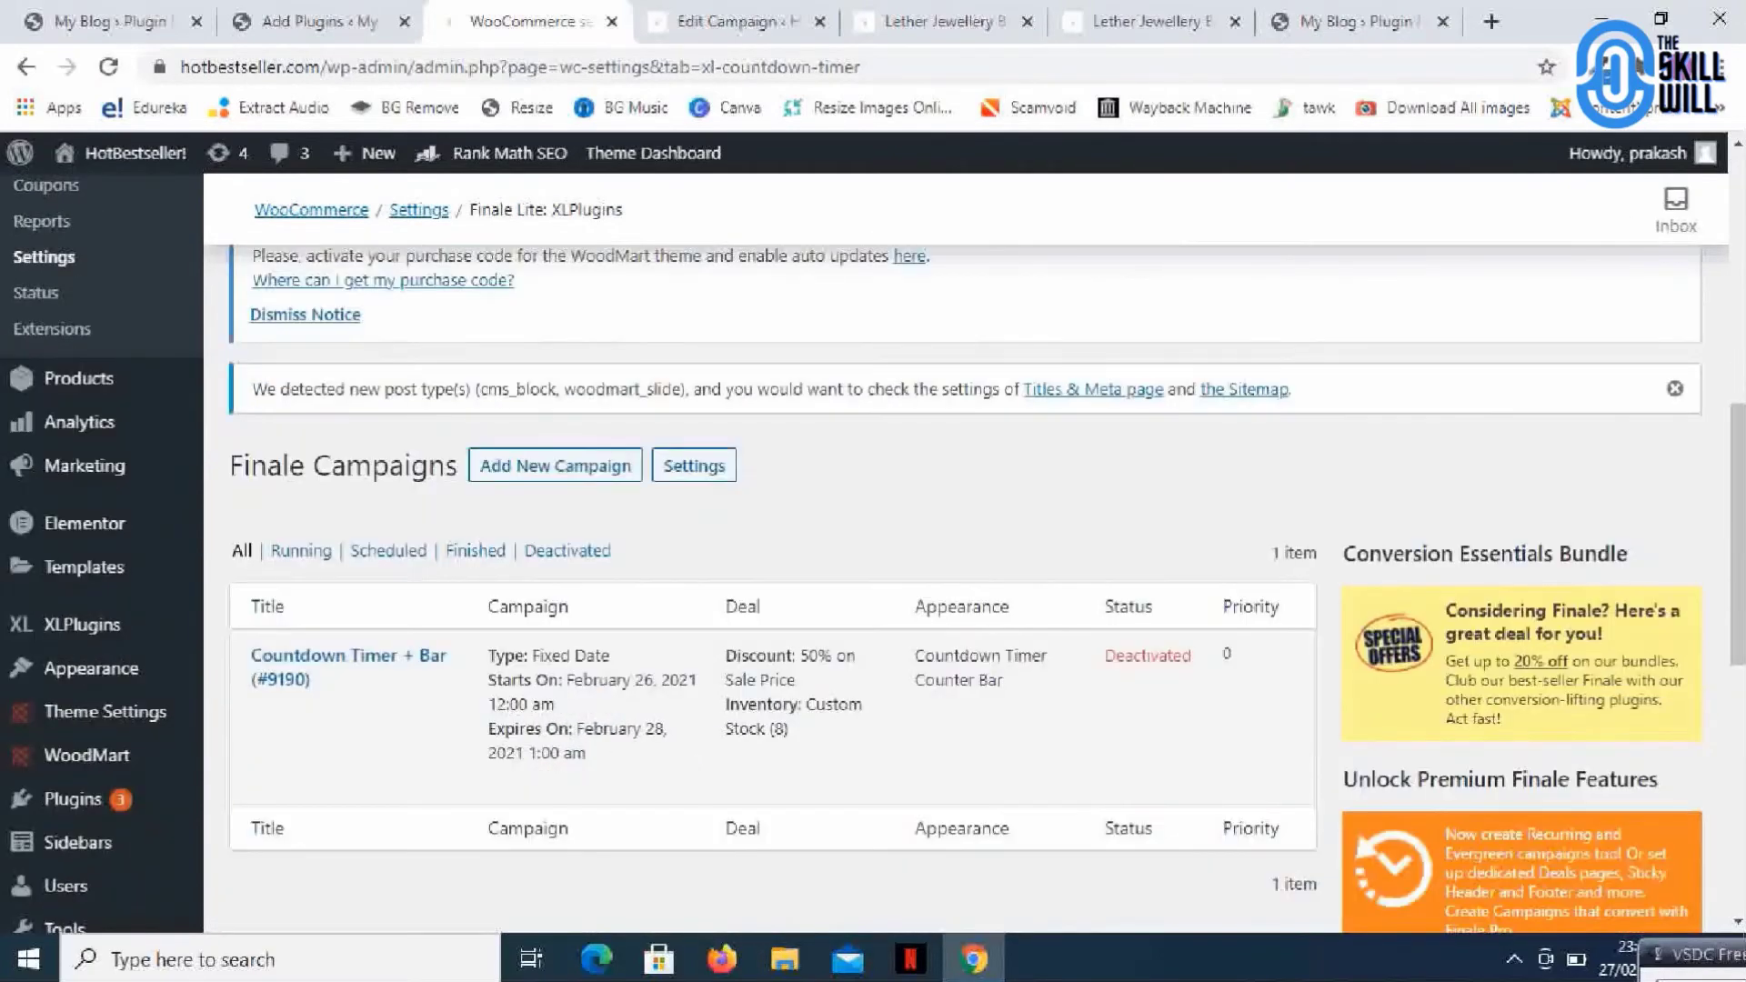
pyautogui.scroll(-1, 964, 554)
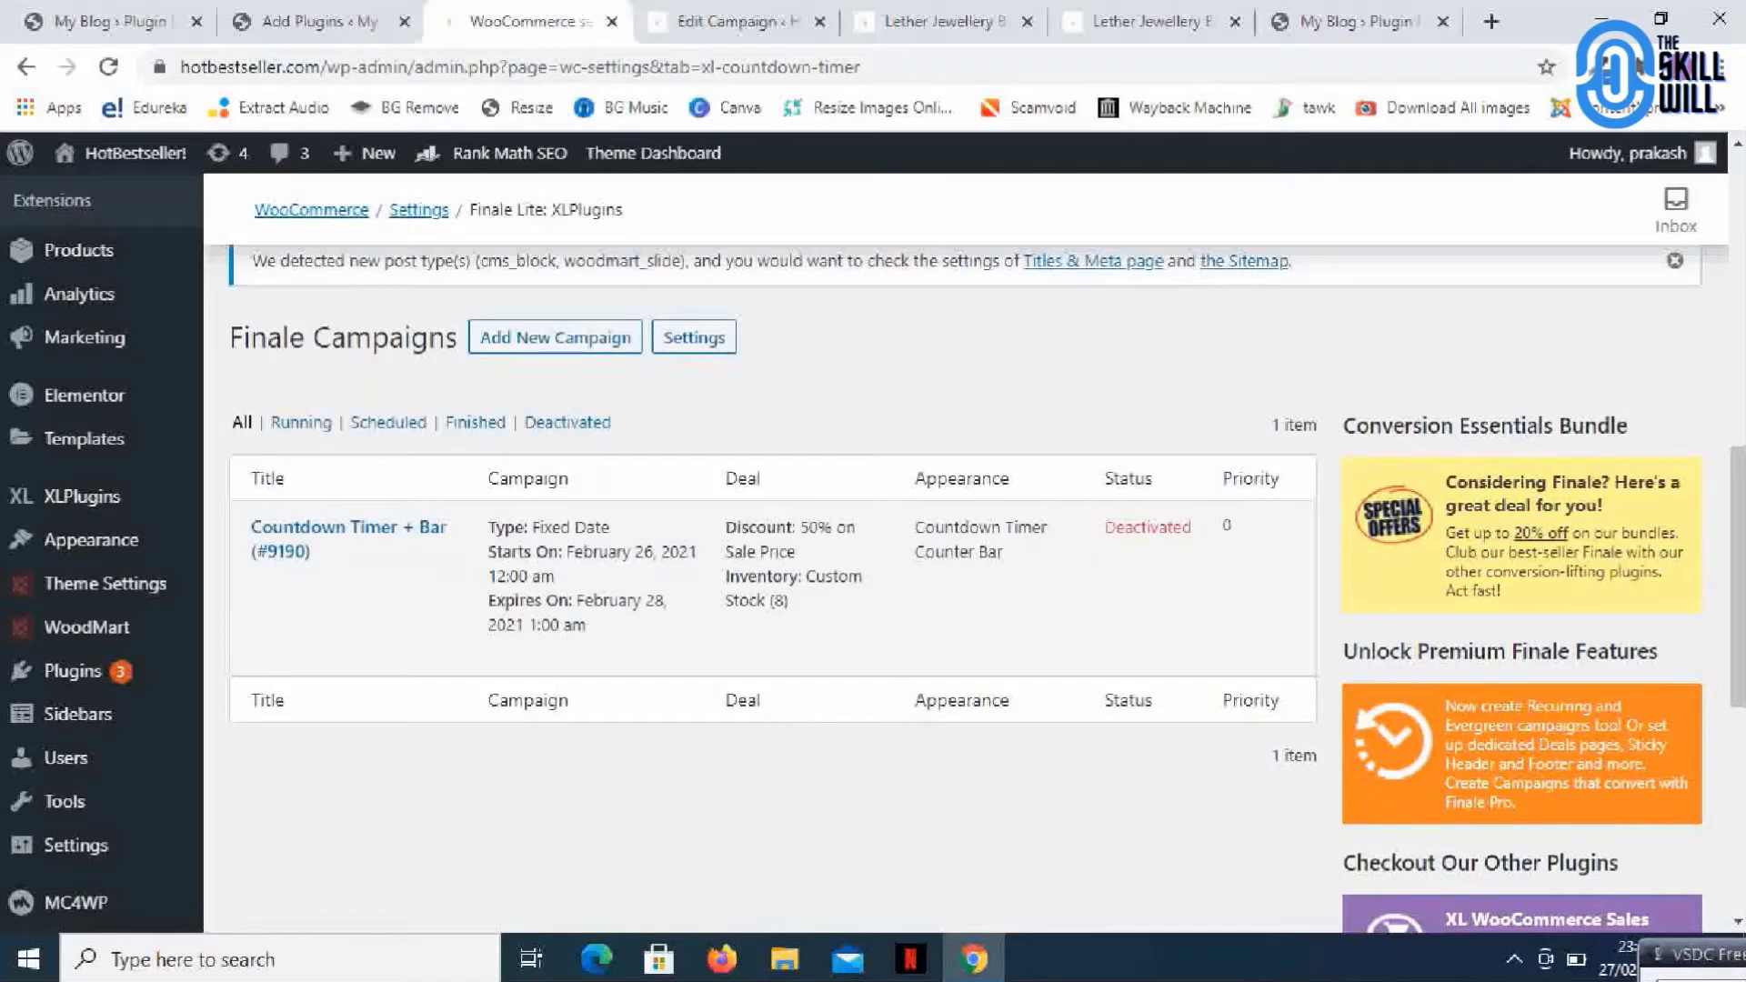
# Activate the Countdown Timer + Bar campaign (#9190) and open it for editing.
pyautogui.moveTo(346, 563)
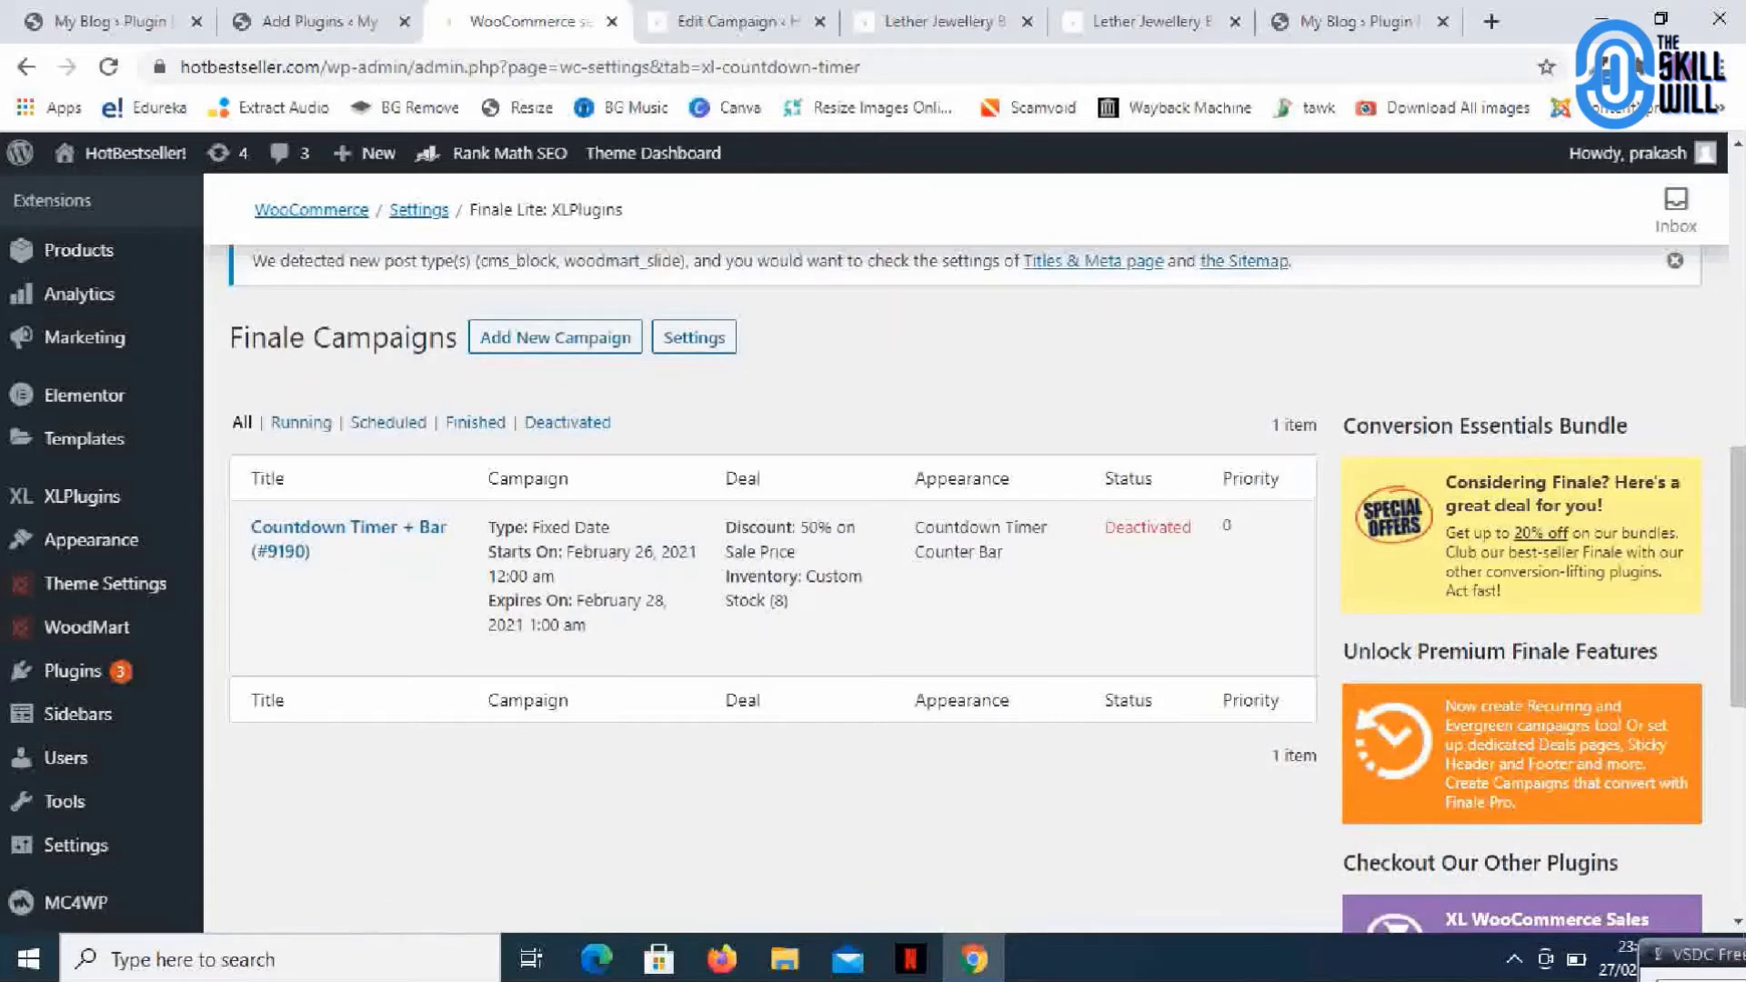
pyautogui.scroll(-1, 279, 591)
pyautogui.click(279, 463)
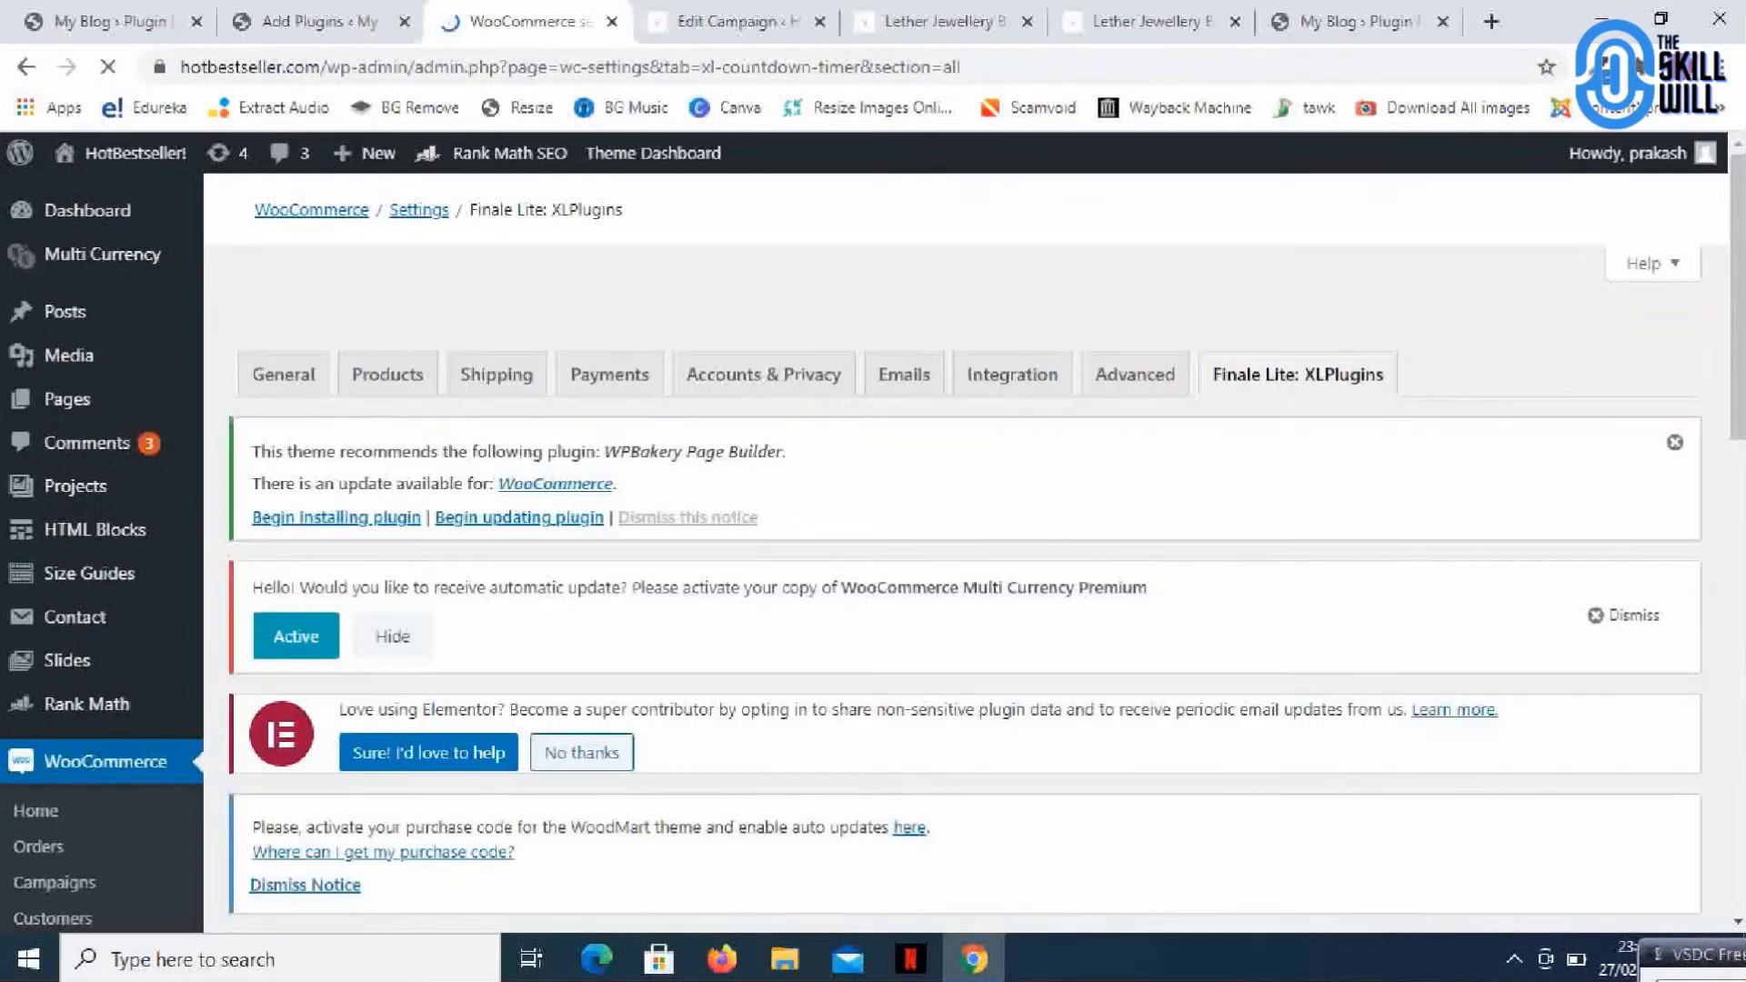
pyautogui.scroll(-10, 873, 545)
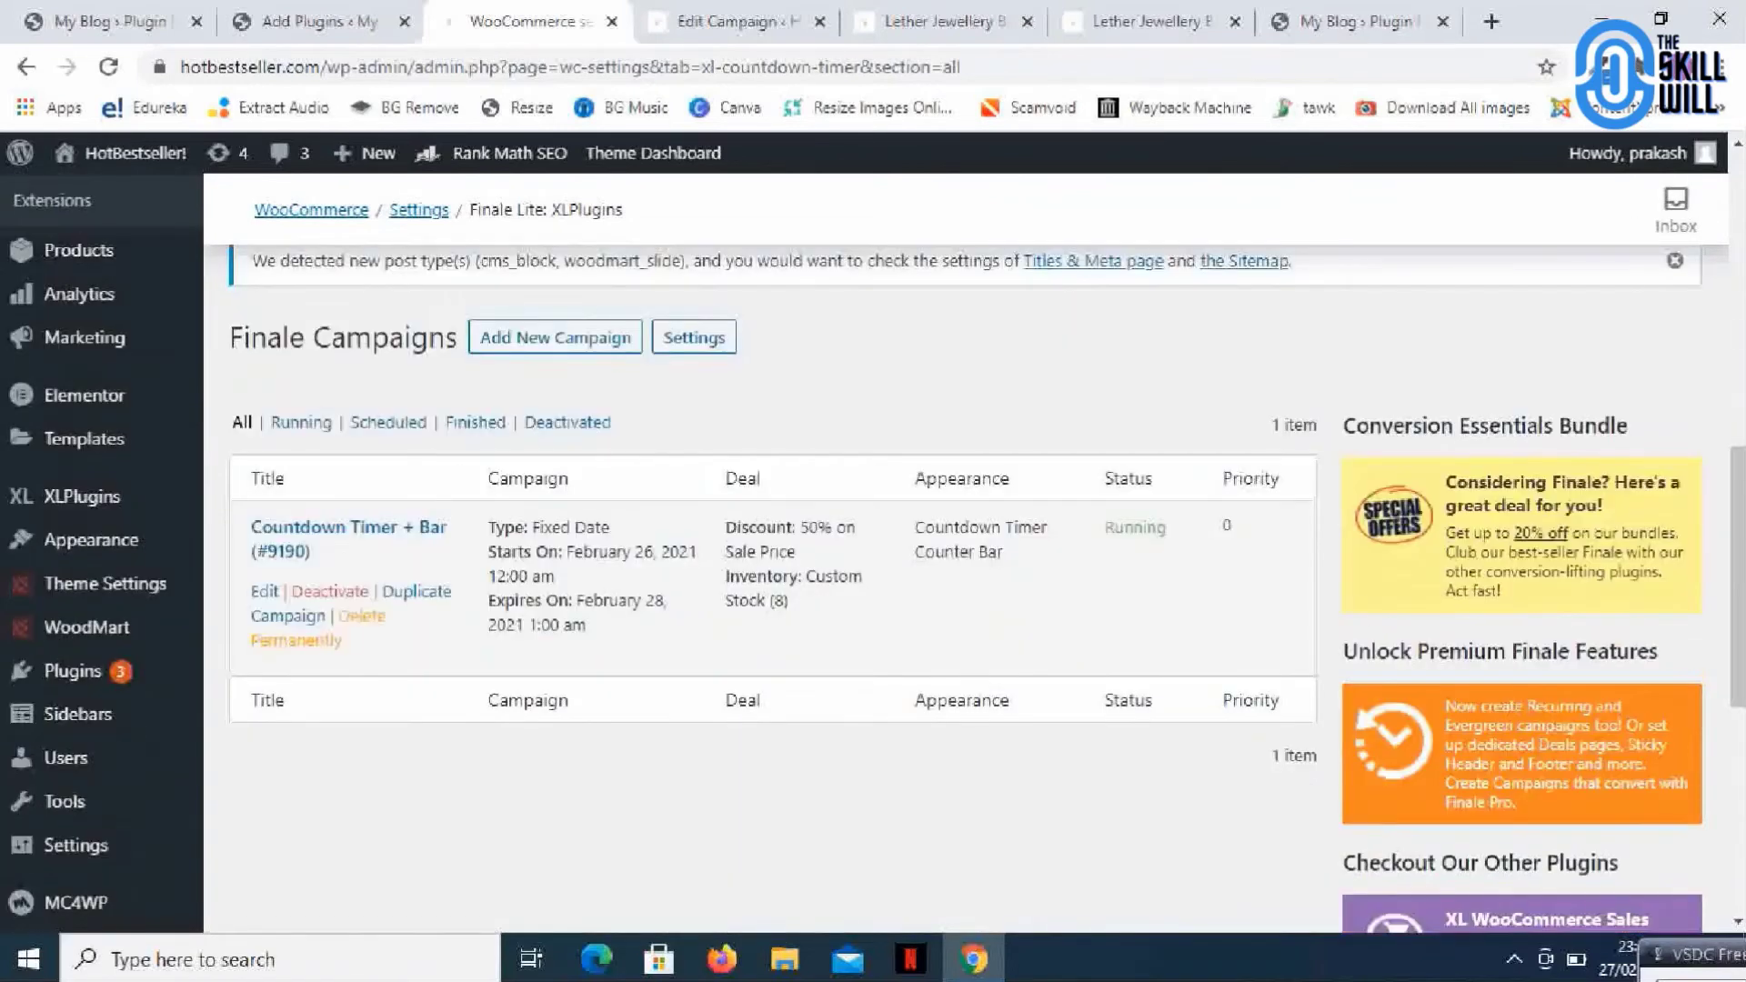
pyautogui.click(265, 591)
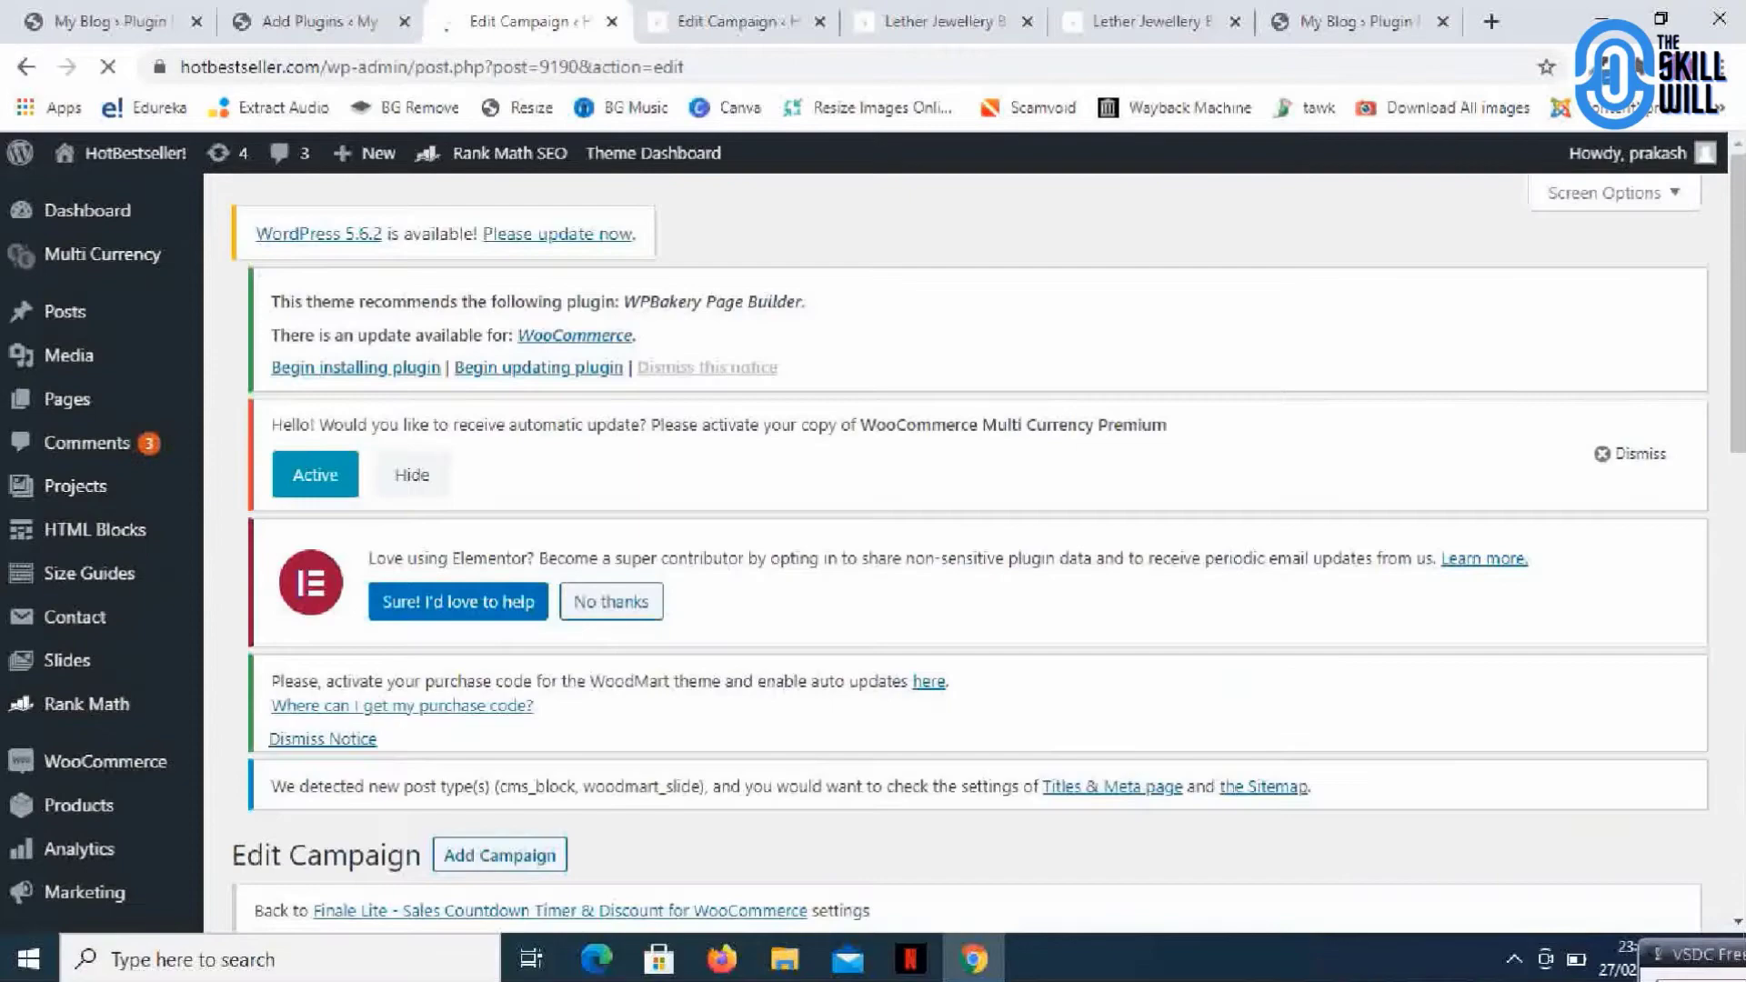
pyautogui.scroll(-5, 963, 546)
pyautogui.scroll(-3, 963, 545)
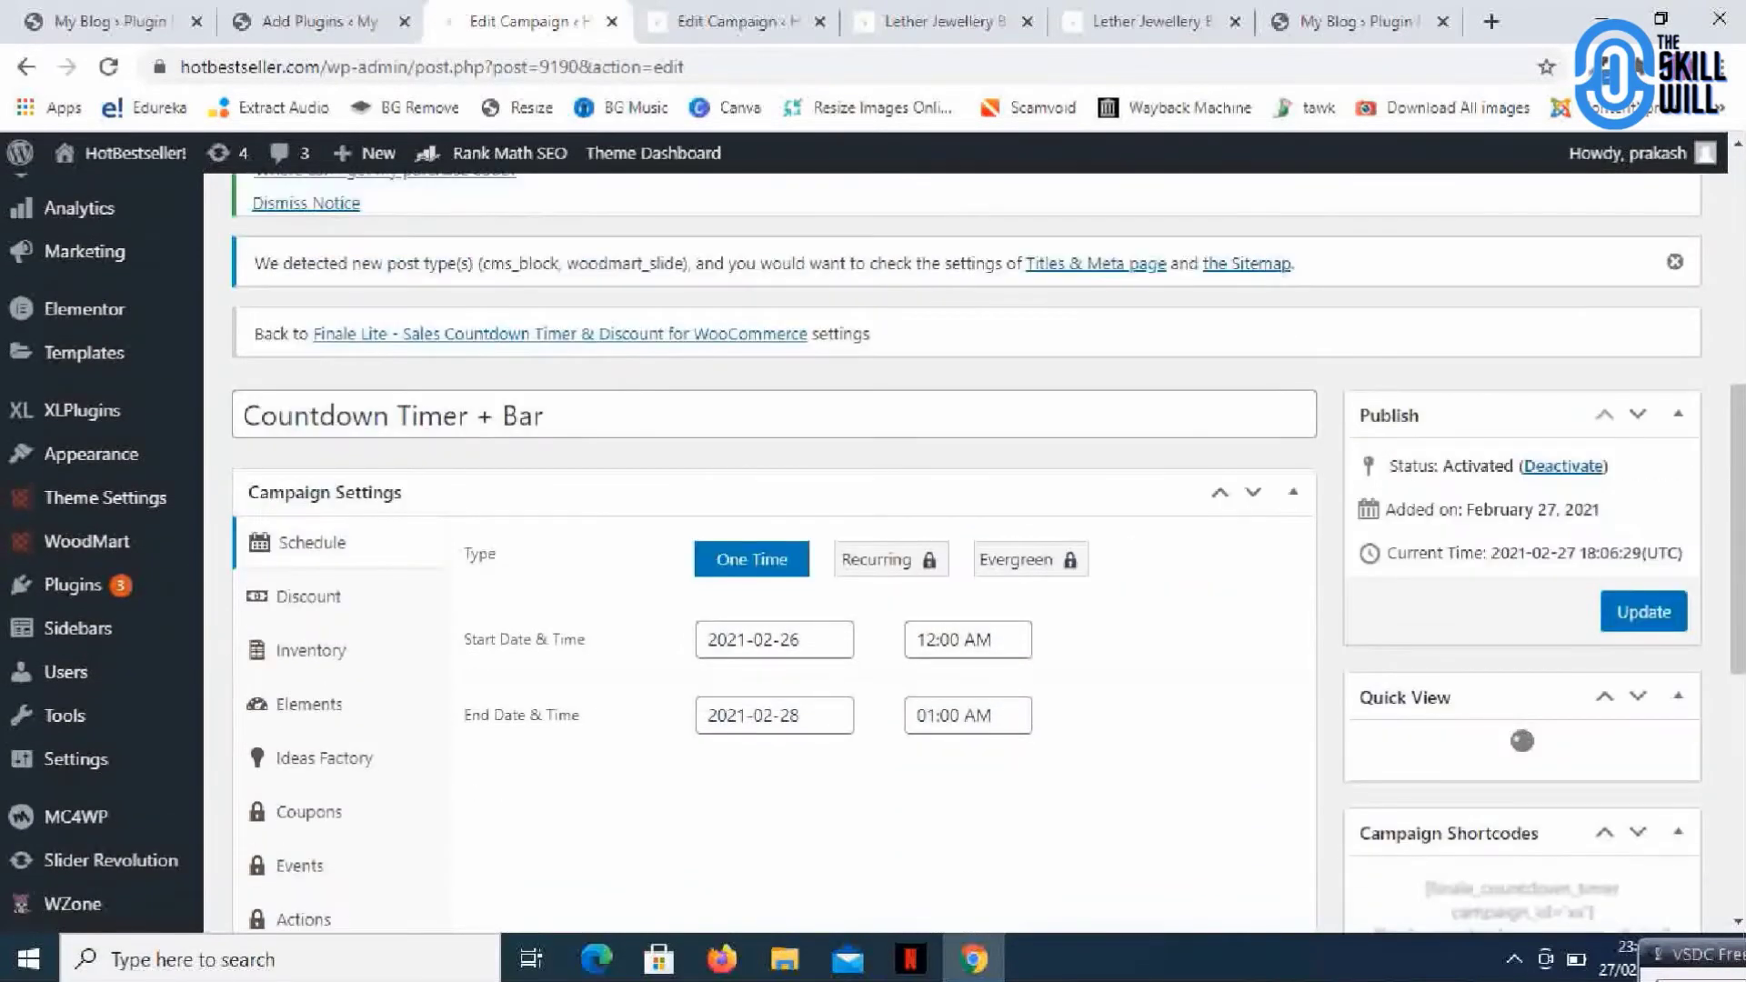
pyautogui.scroll(-3, 964, 545)
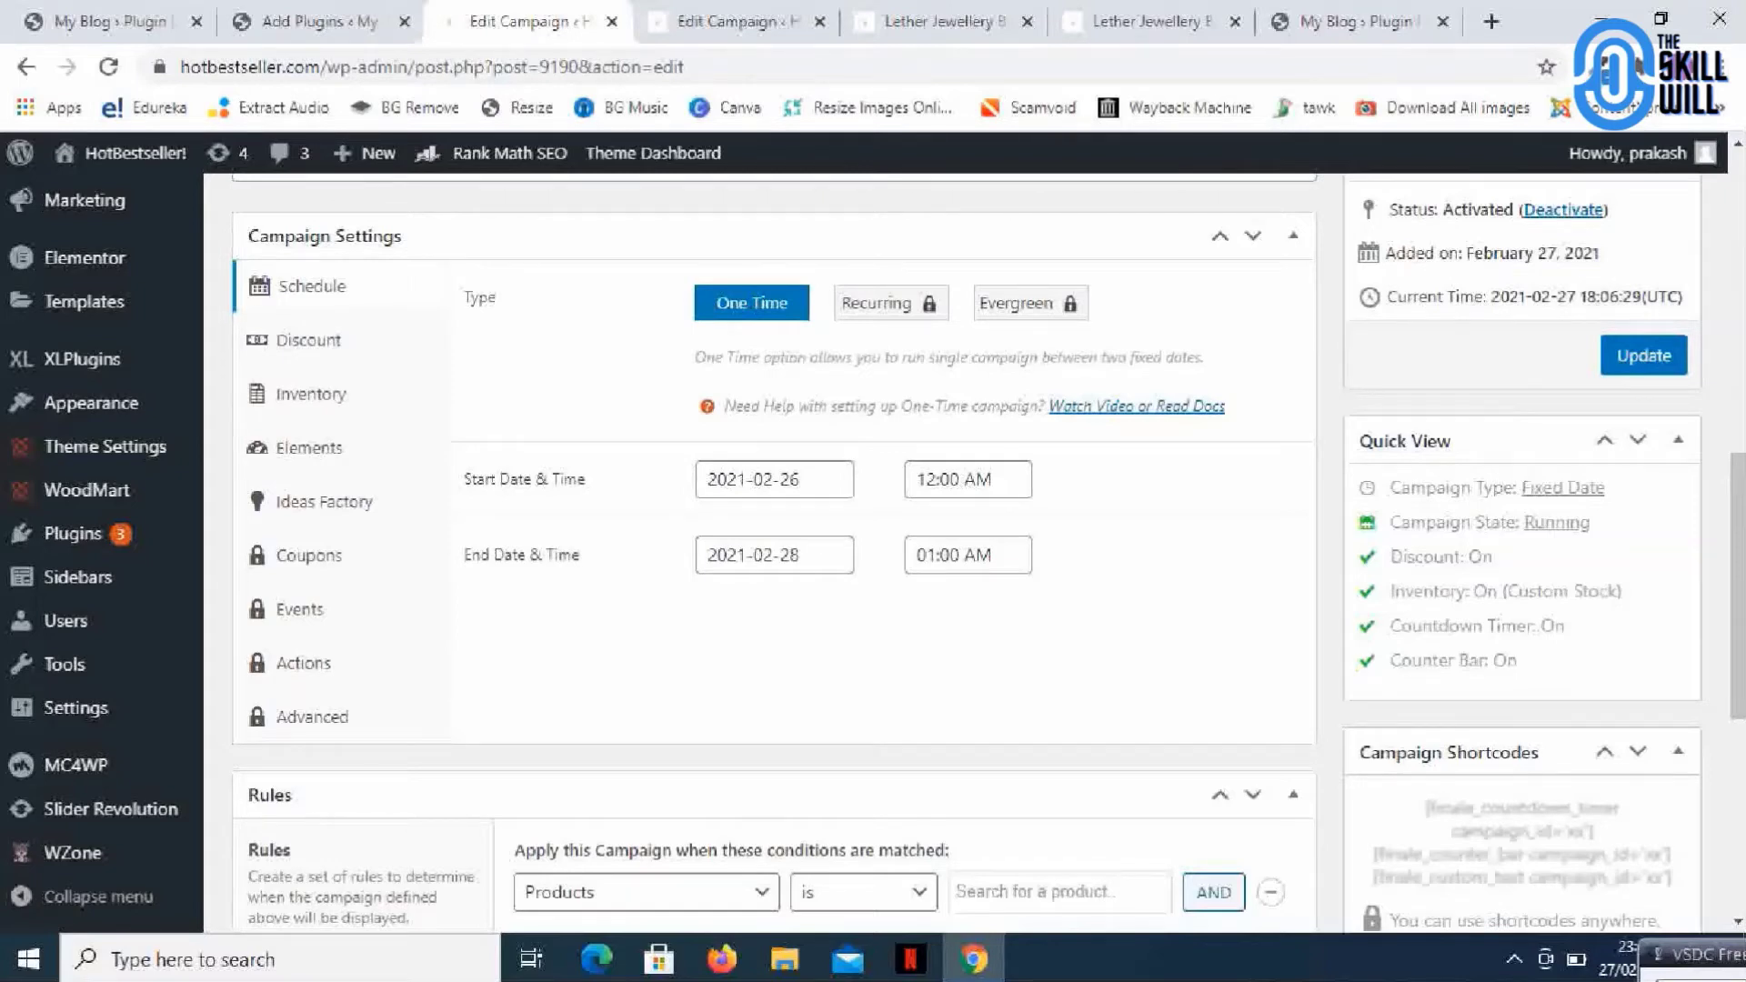
pyautogui.click(967, 479)
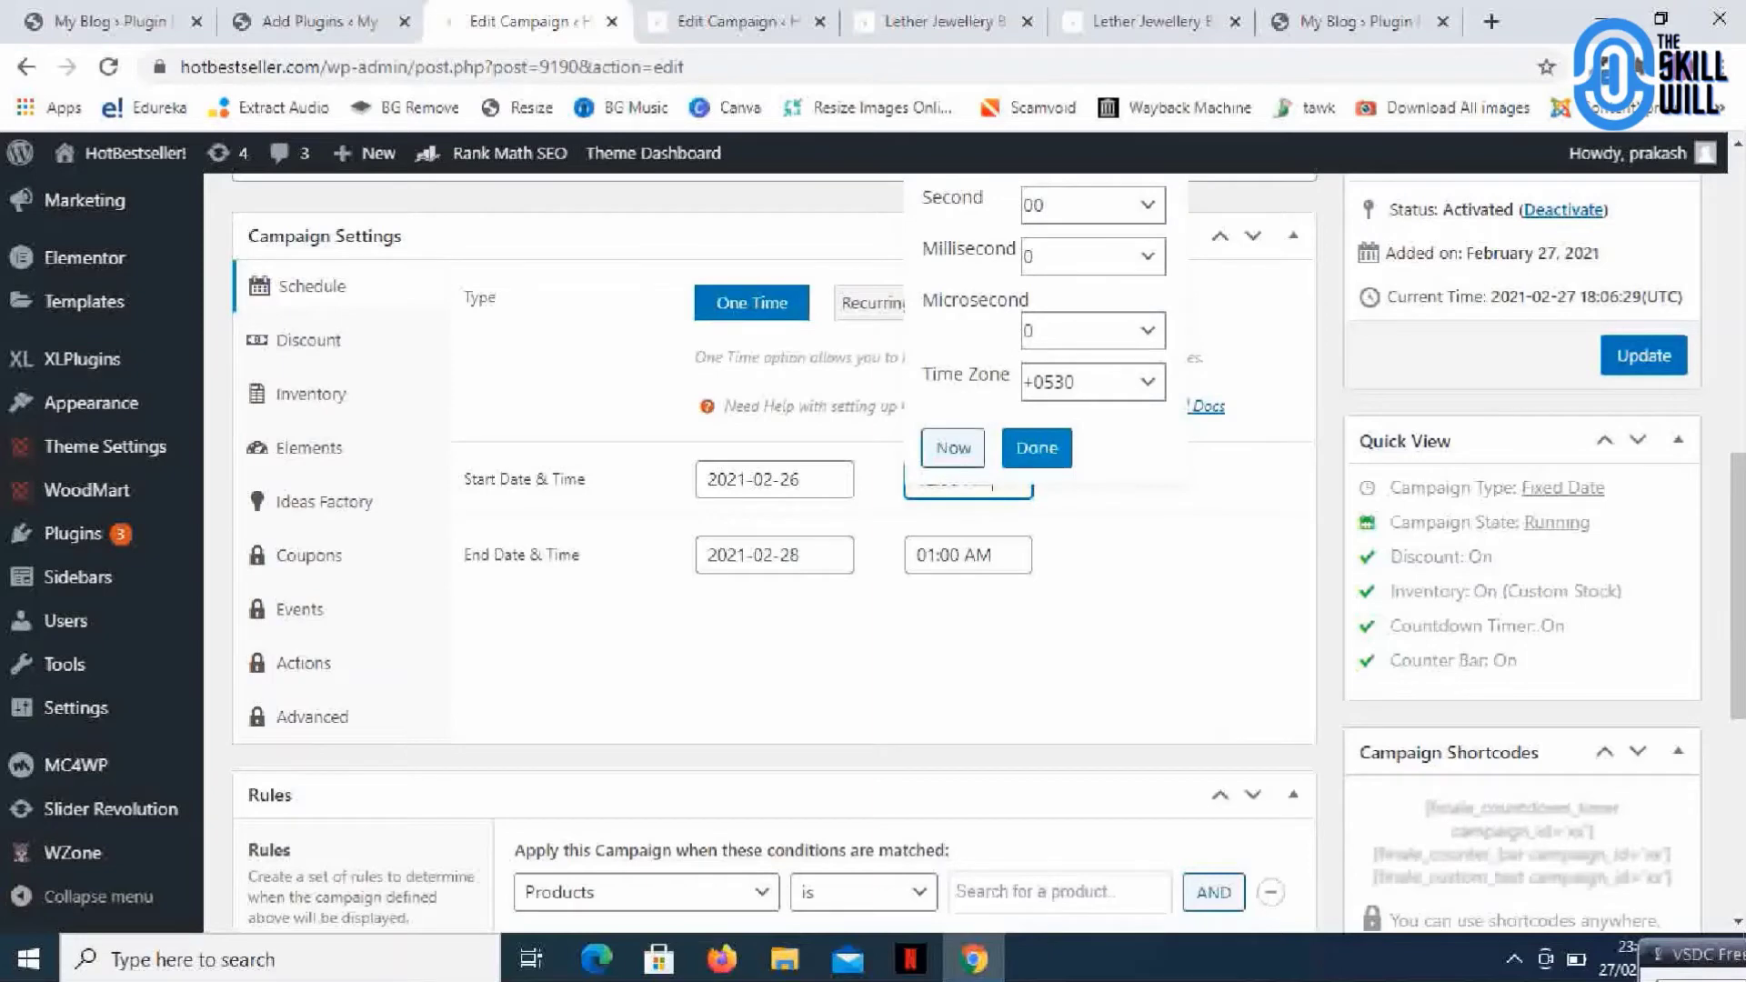
pyautogui.scroll(5, 873, 545)
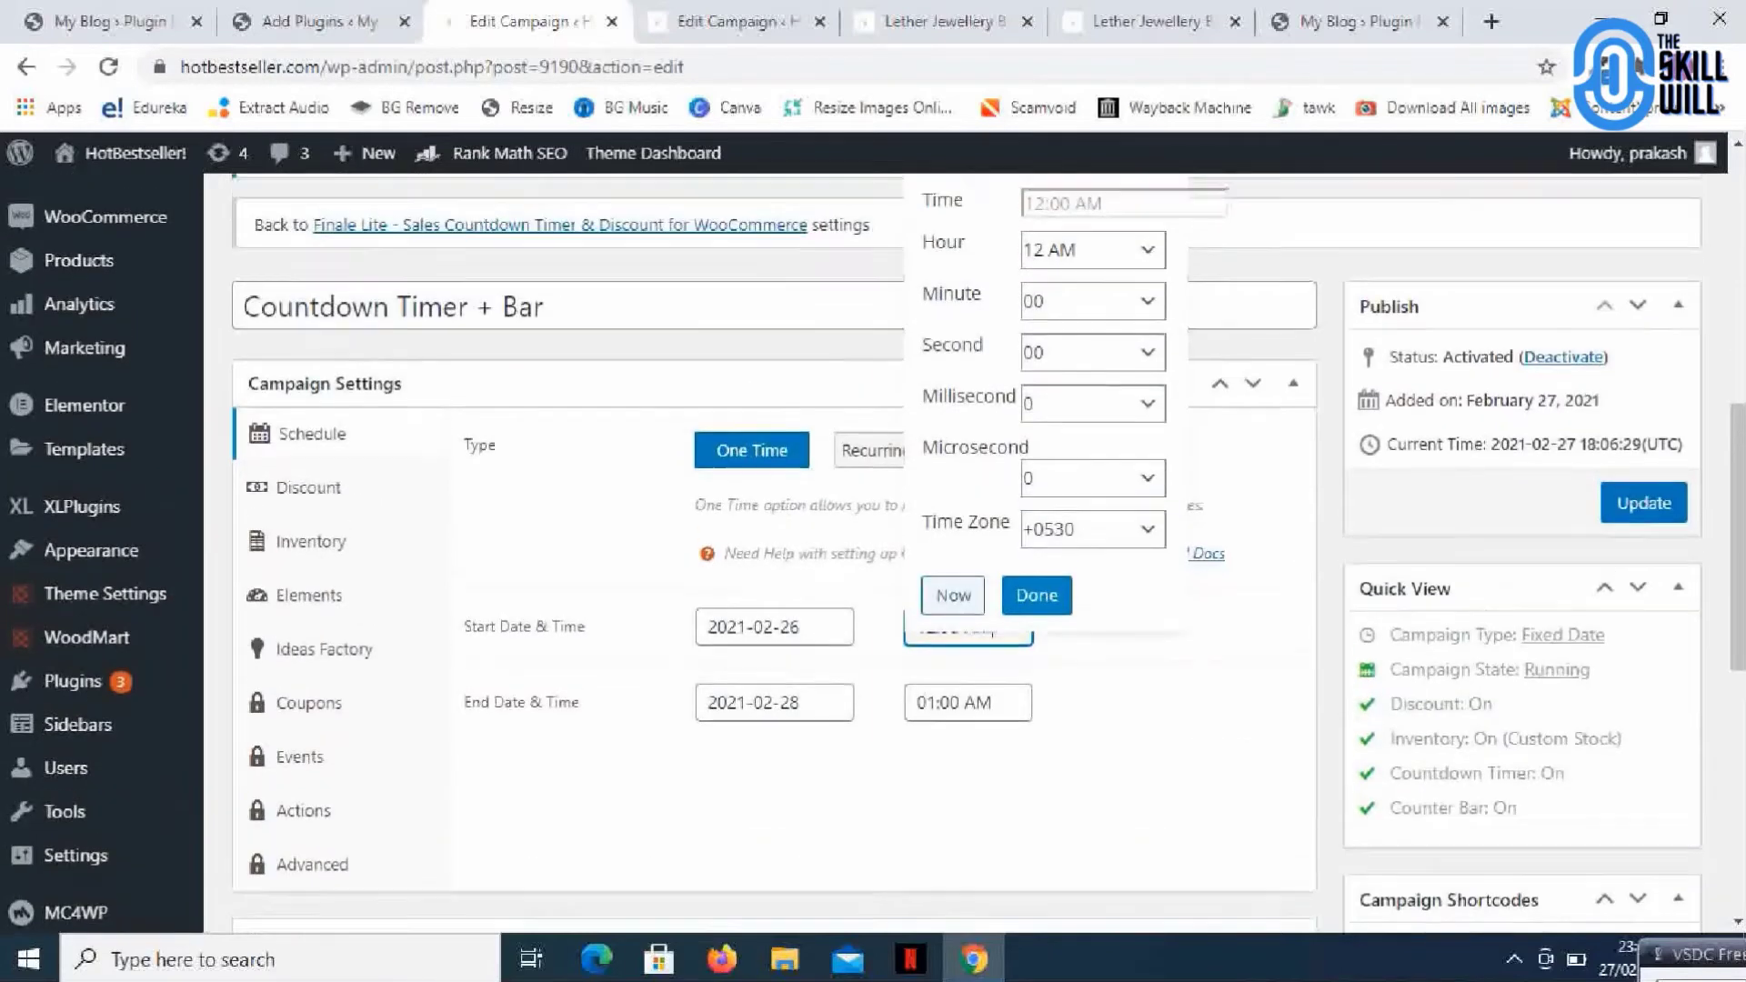
pyautogui.scroll(-3, 873, 545)
pyautogui.press('Escape')
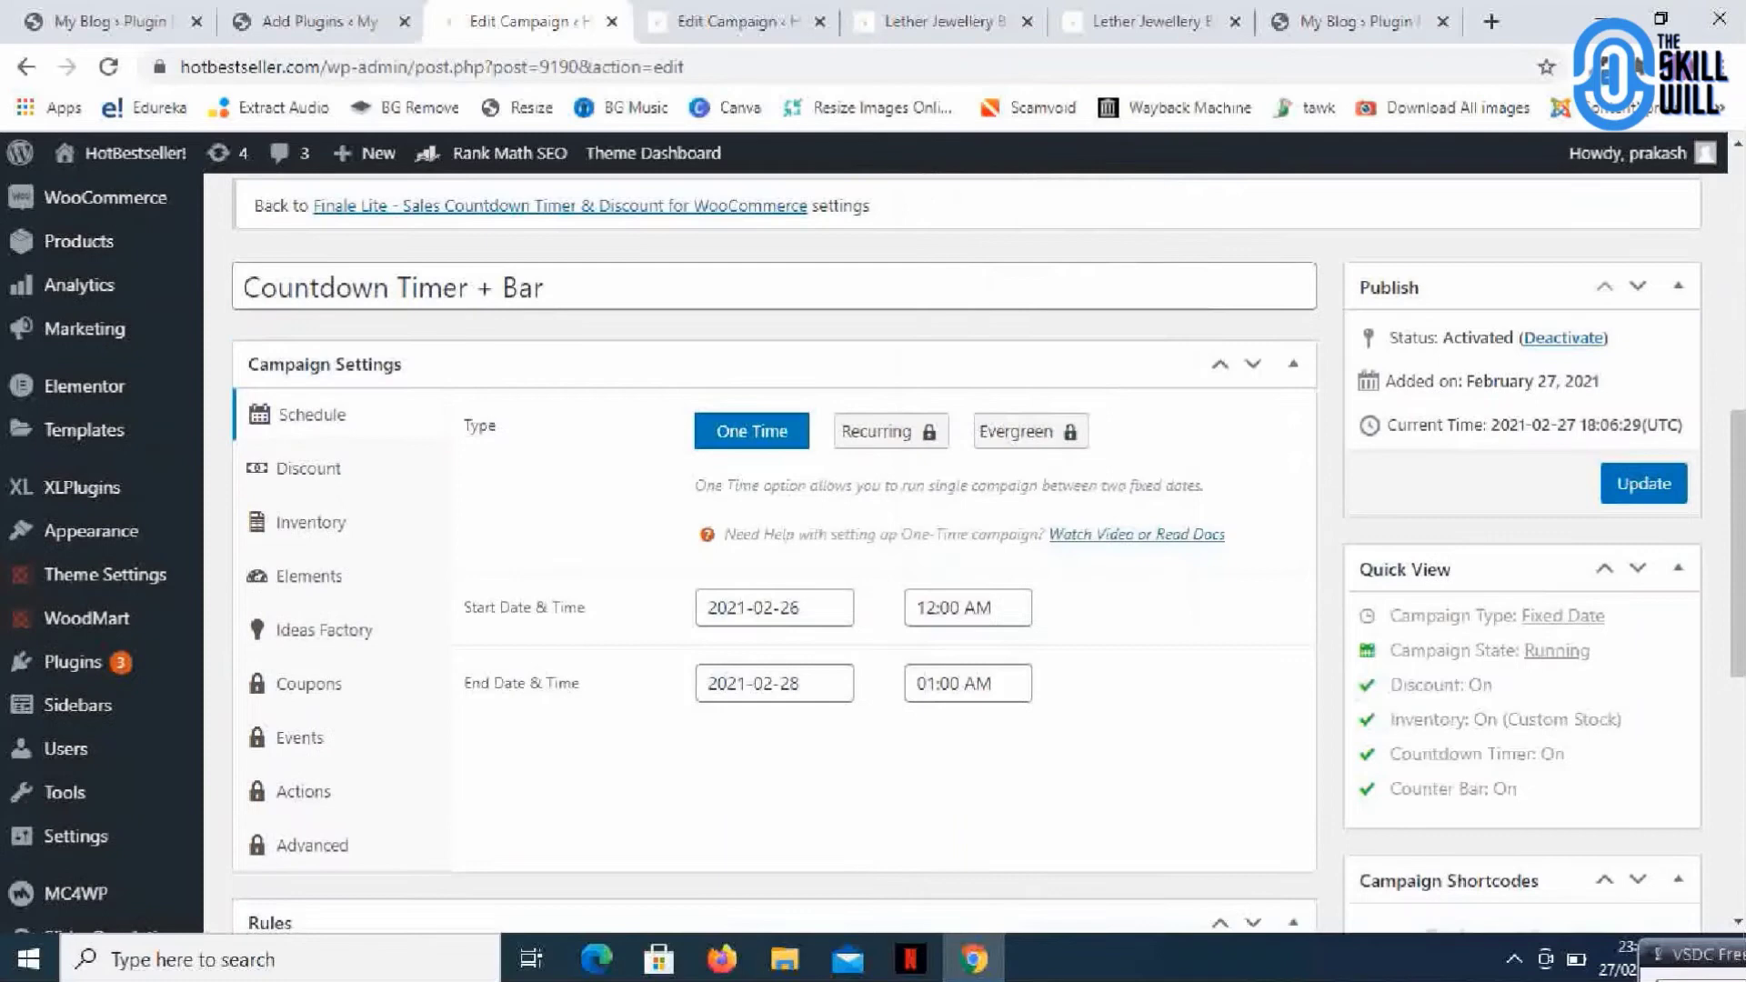
pyautogui.scroll(-5, 773, 546)
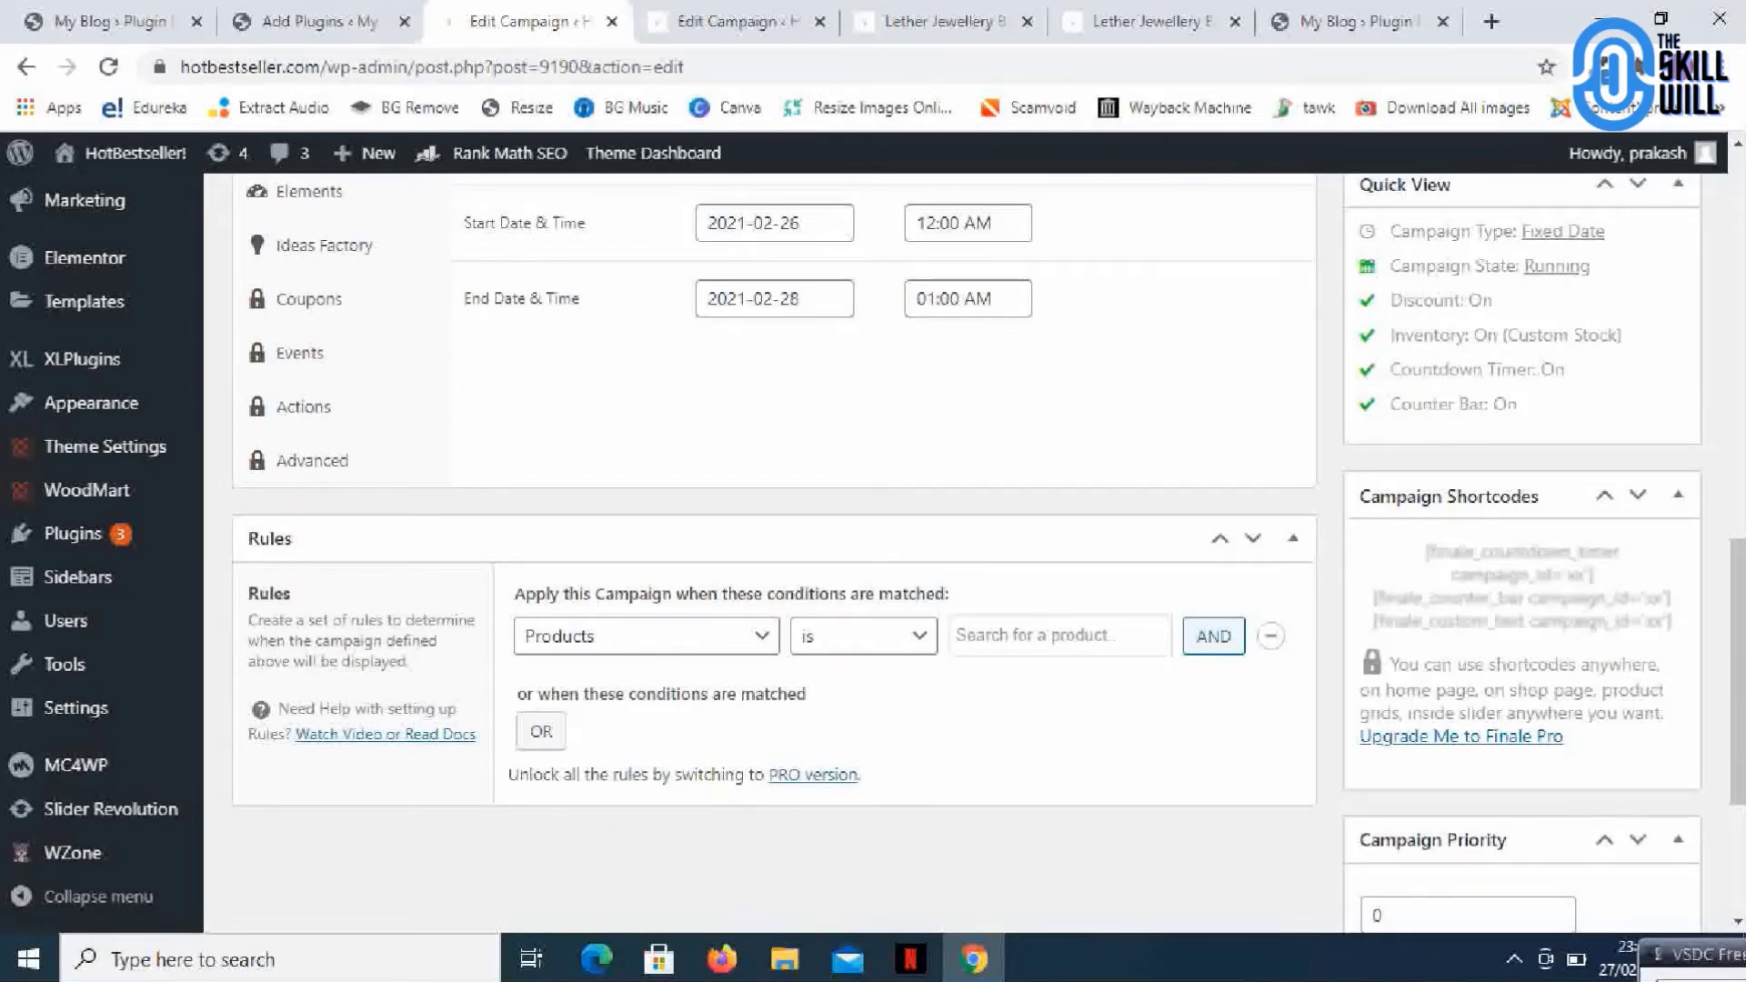
pyautogui.scroll(5, 773, 545)
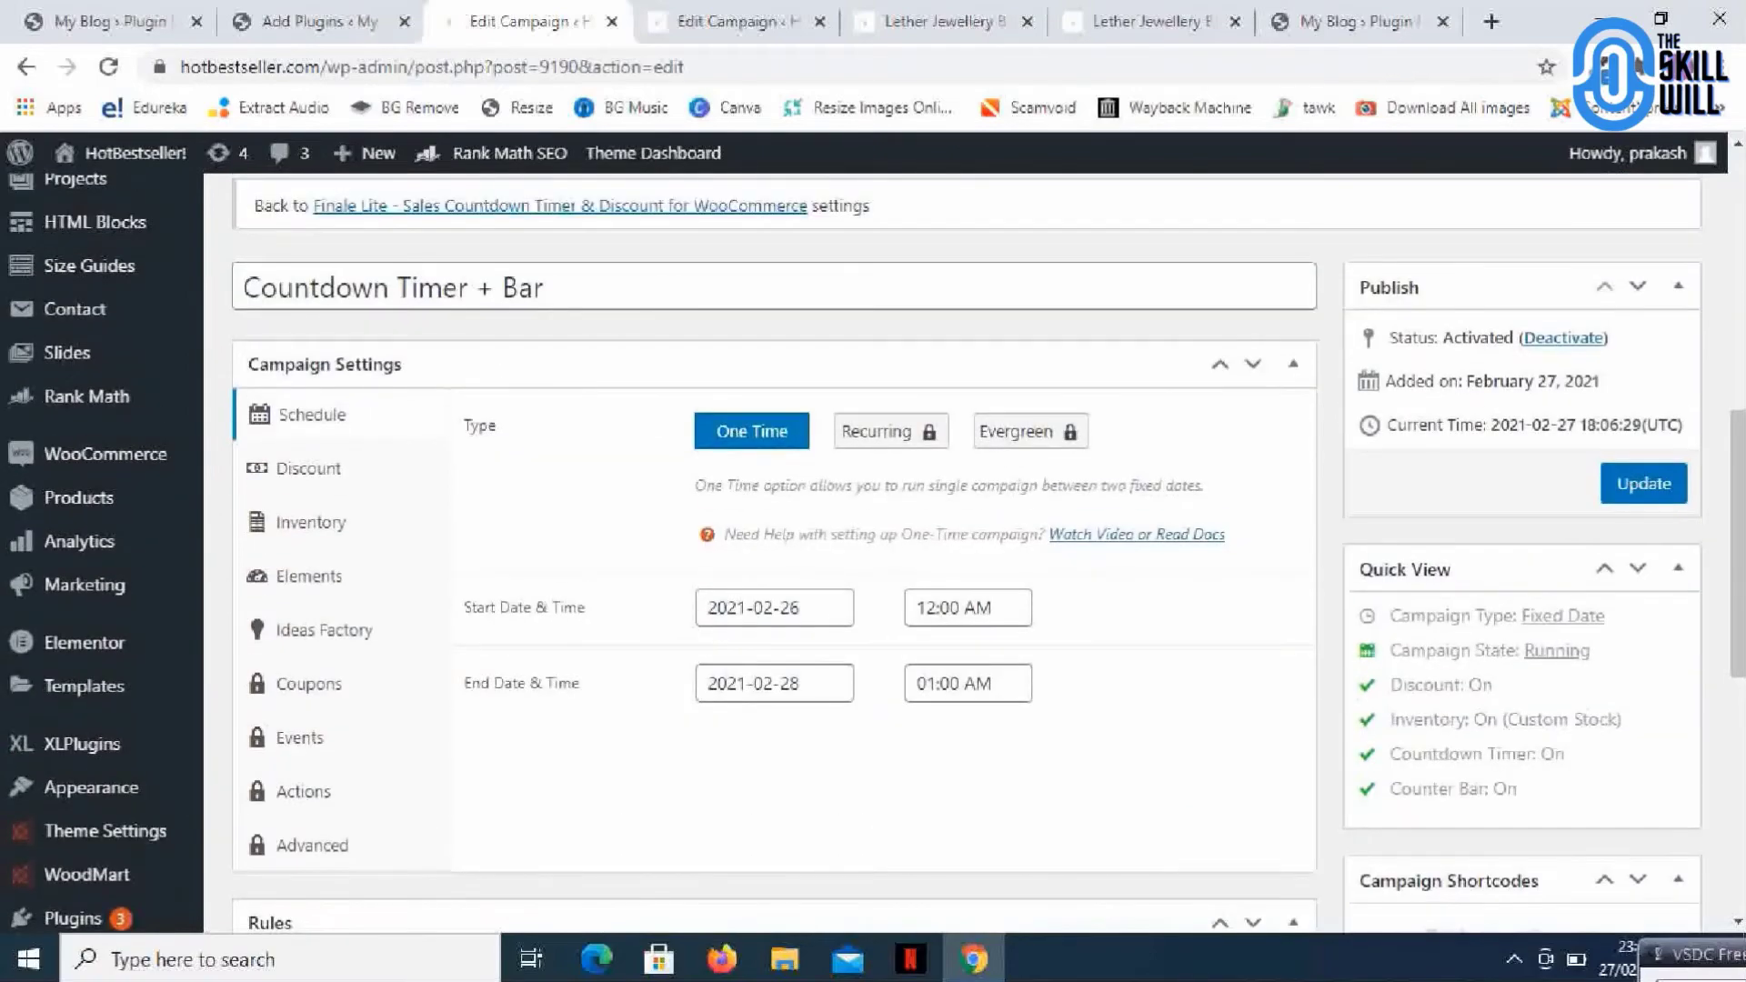
pyautogui.scroll(-6, 773, 545)
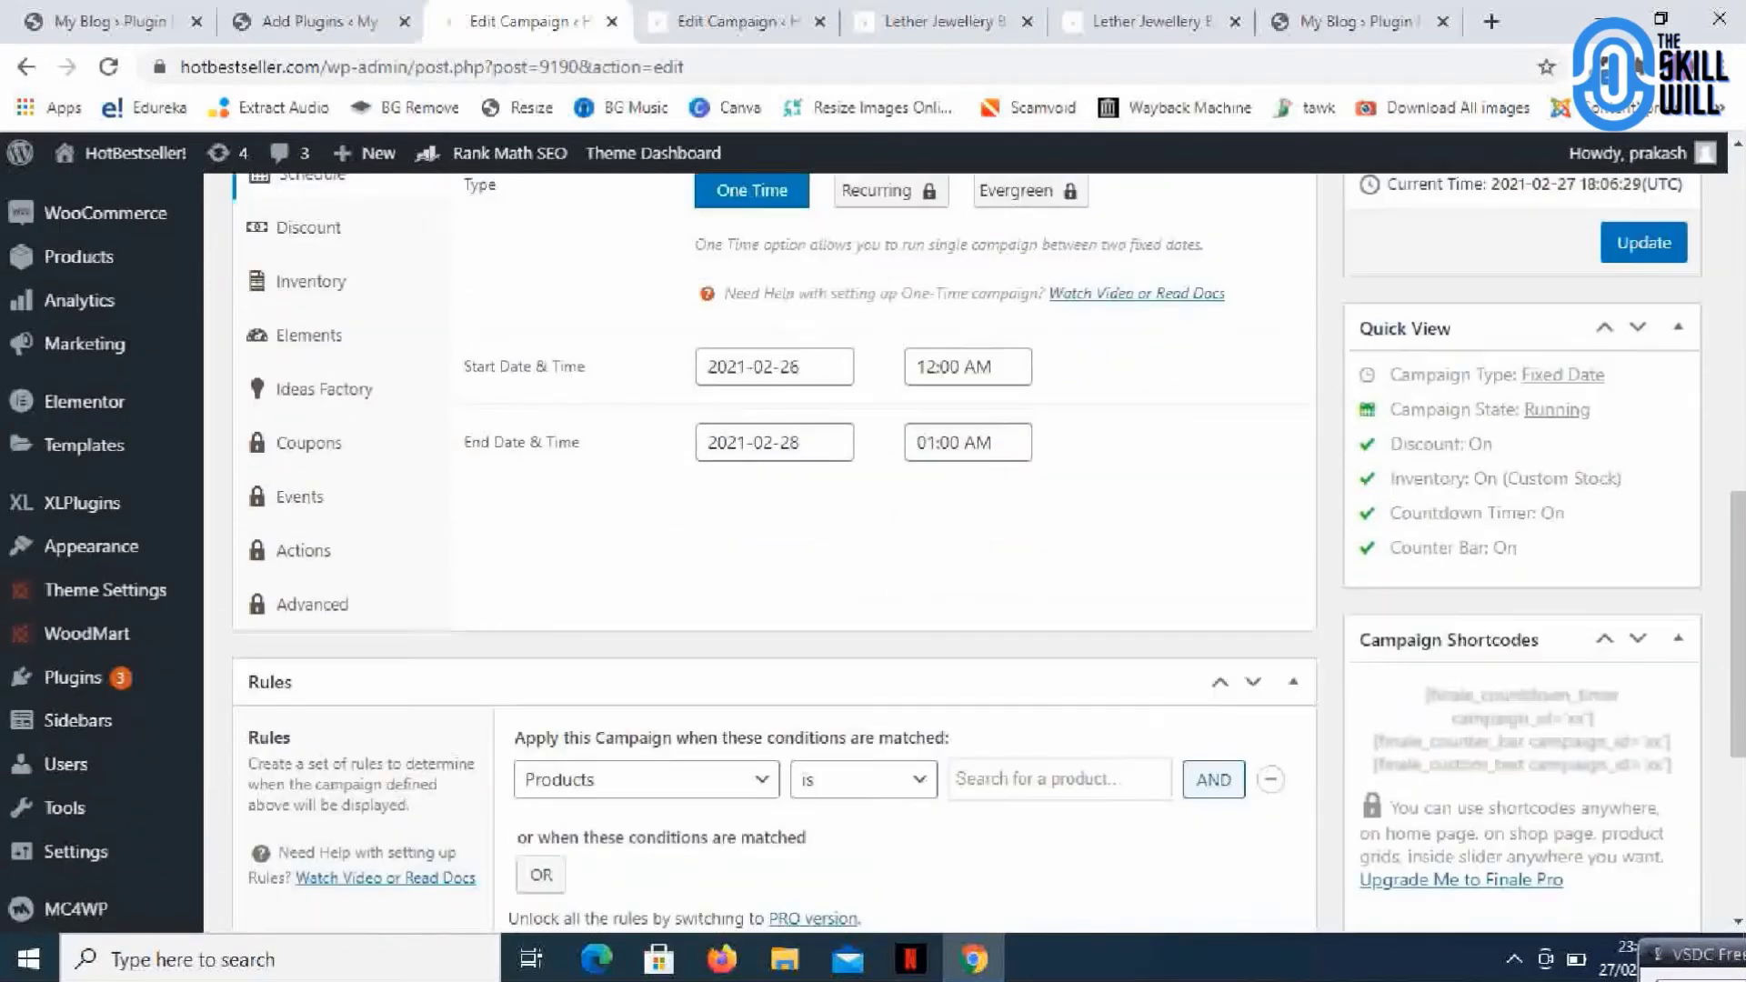
# Set the campaign rule to Products is Lether Jewellery Box (784577), found by searching 'lether'.
pyautogui.scroll(-1, 773, 545)
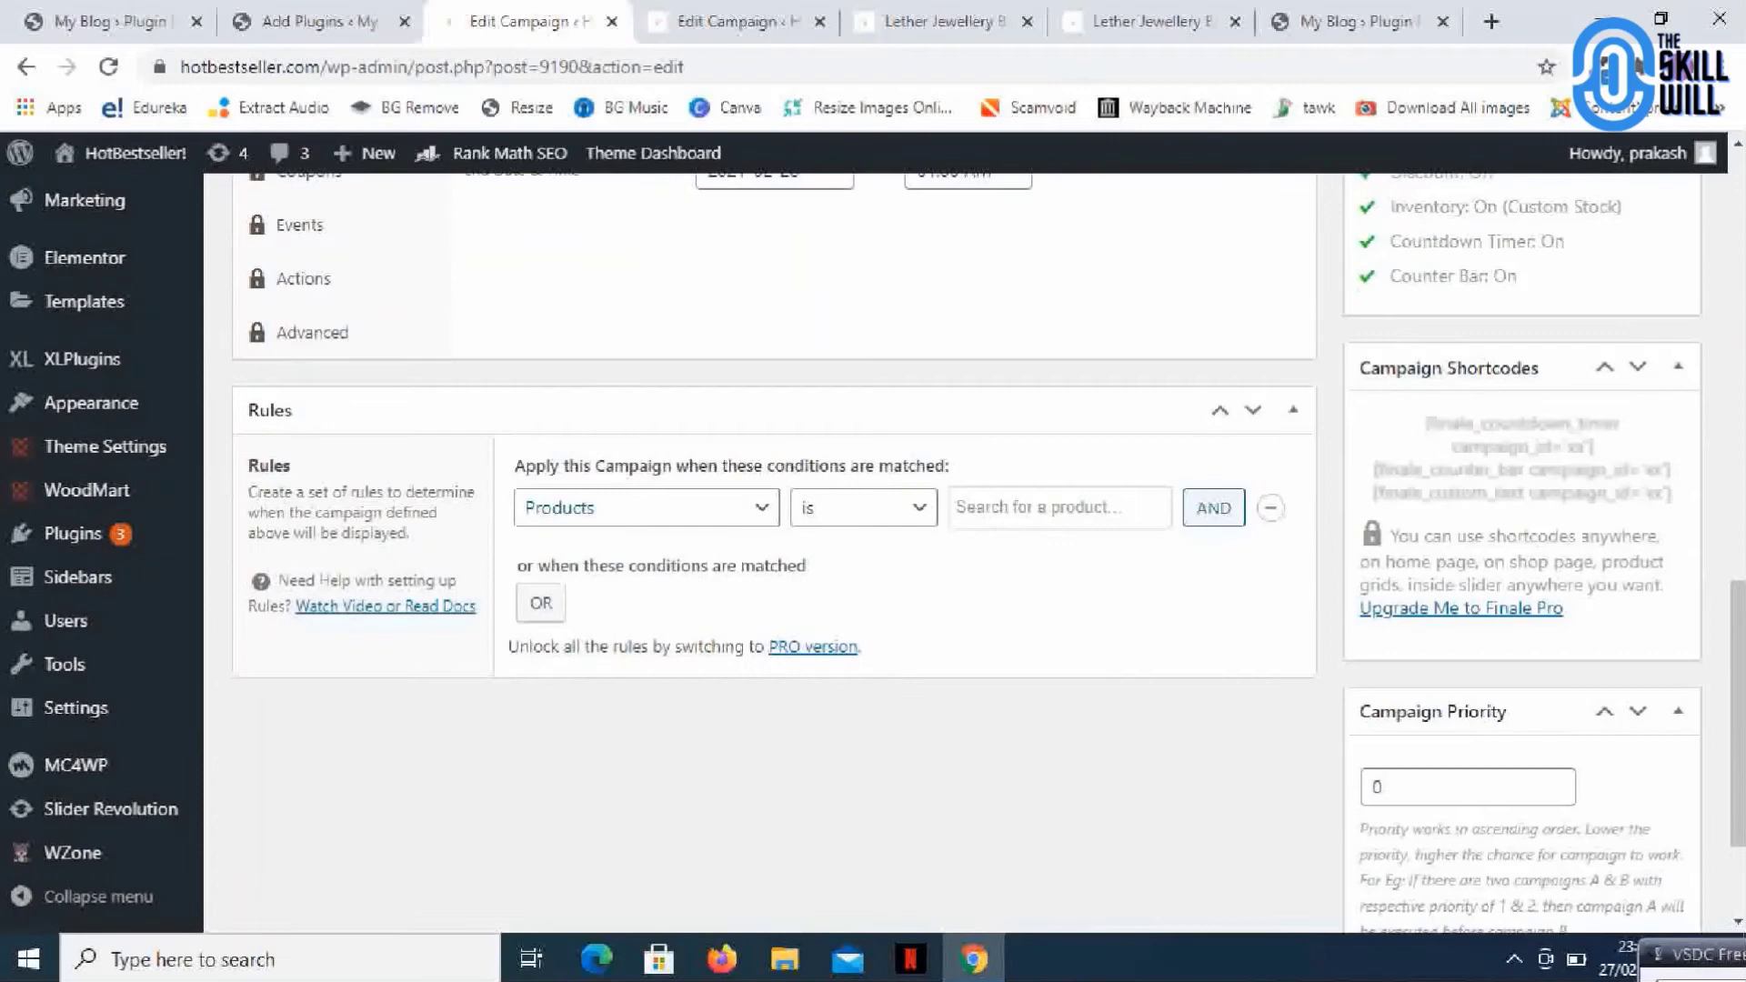
pyautogui.click(646, 507)
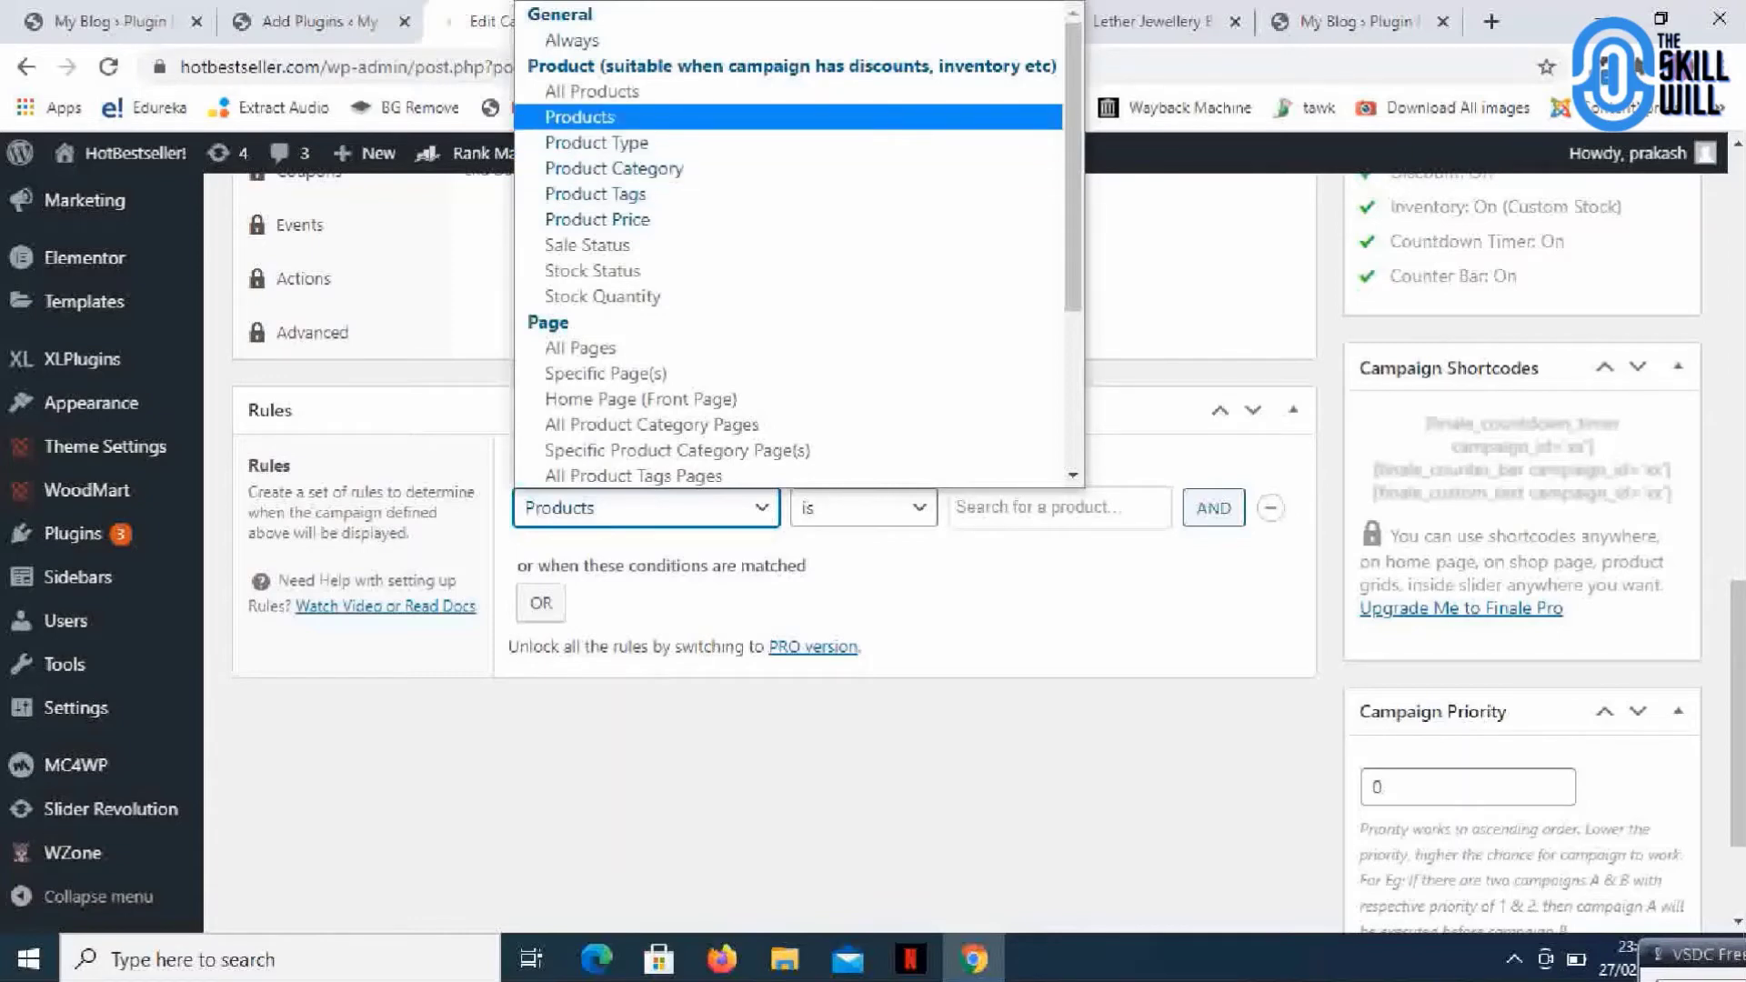
pyautogui.press('Return')
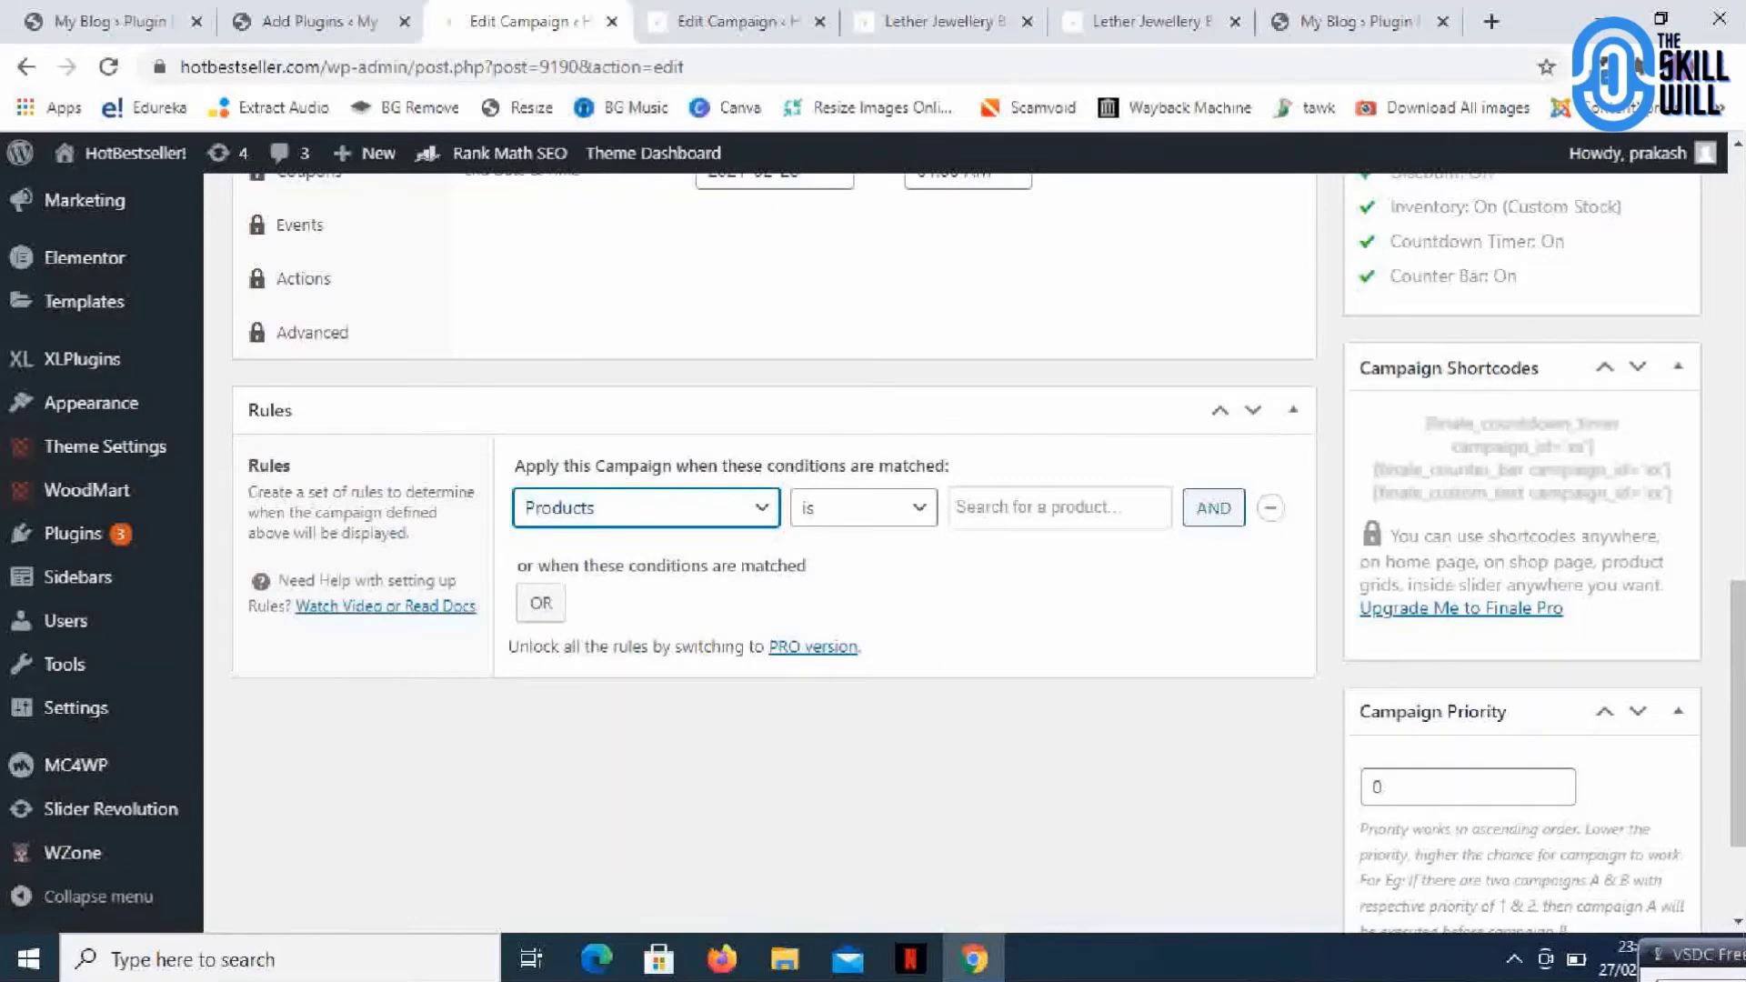
pyautogui.click(863, 507)
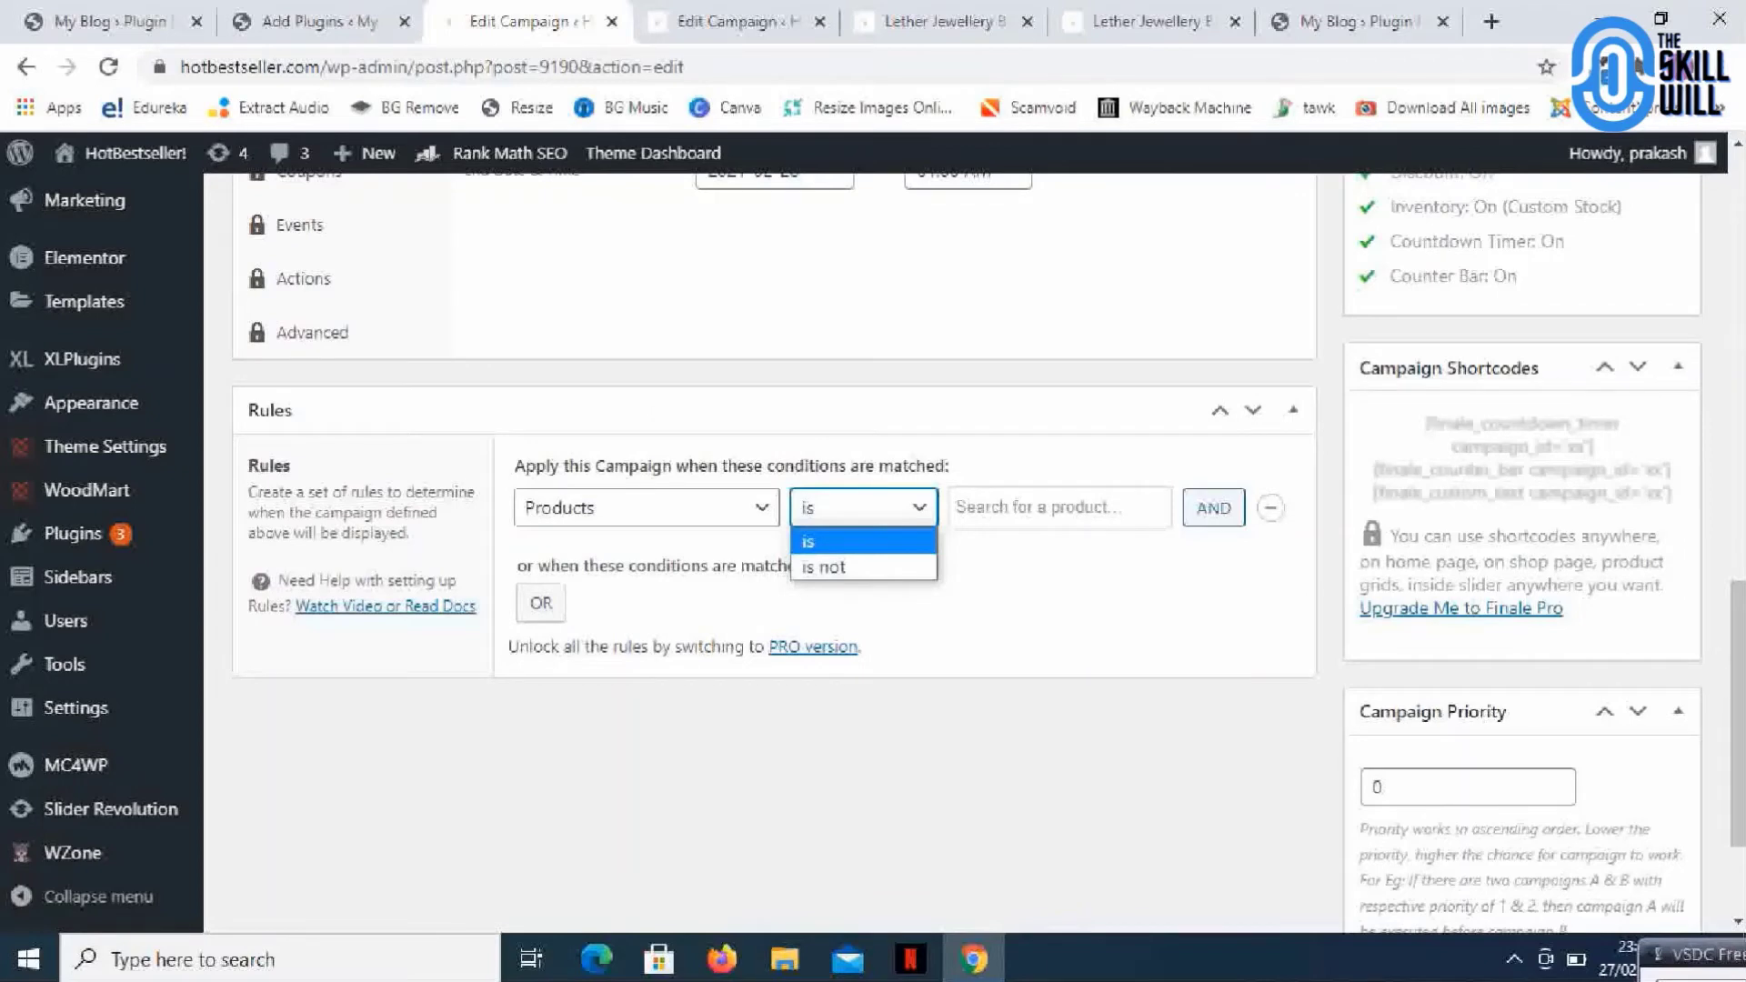
pyautogui.press('Down')
pyautogui.press('Up')
pyautogui.press('Return')
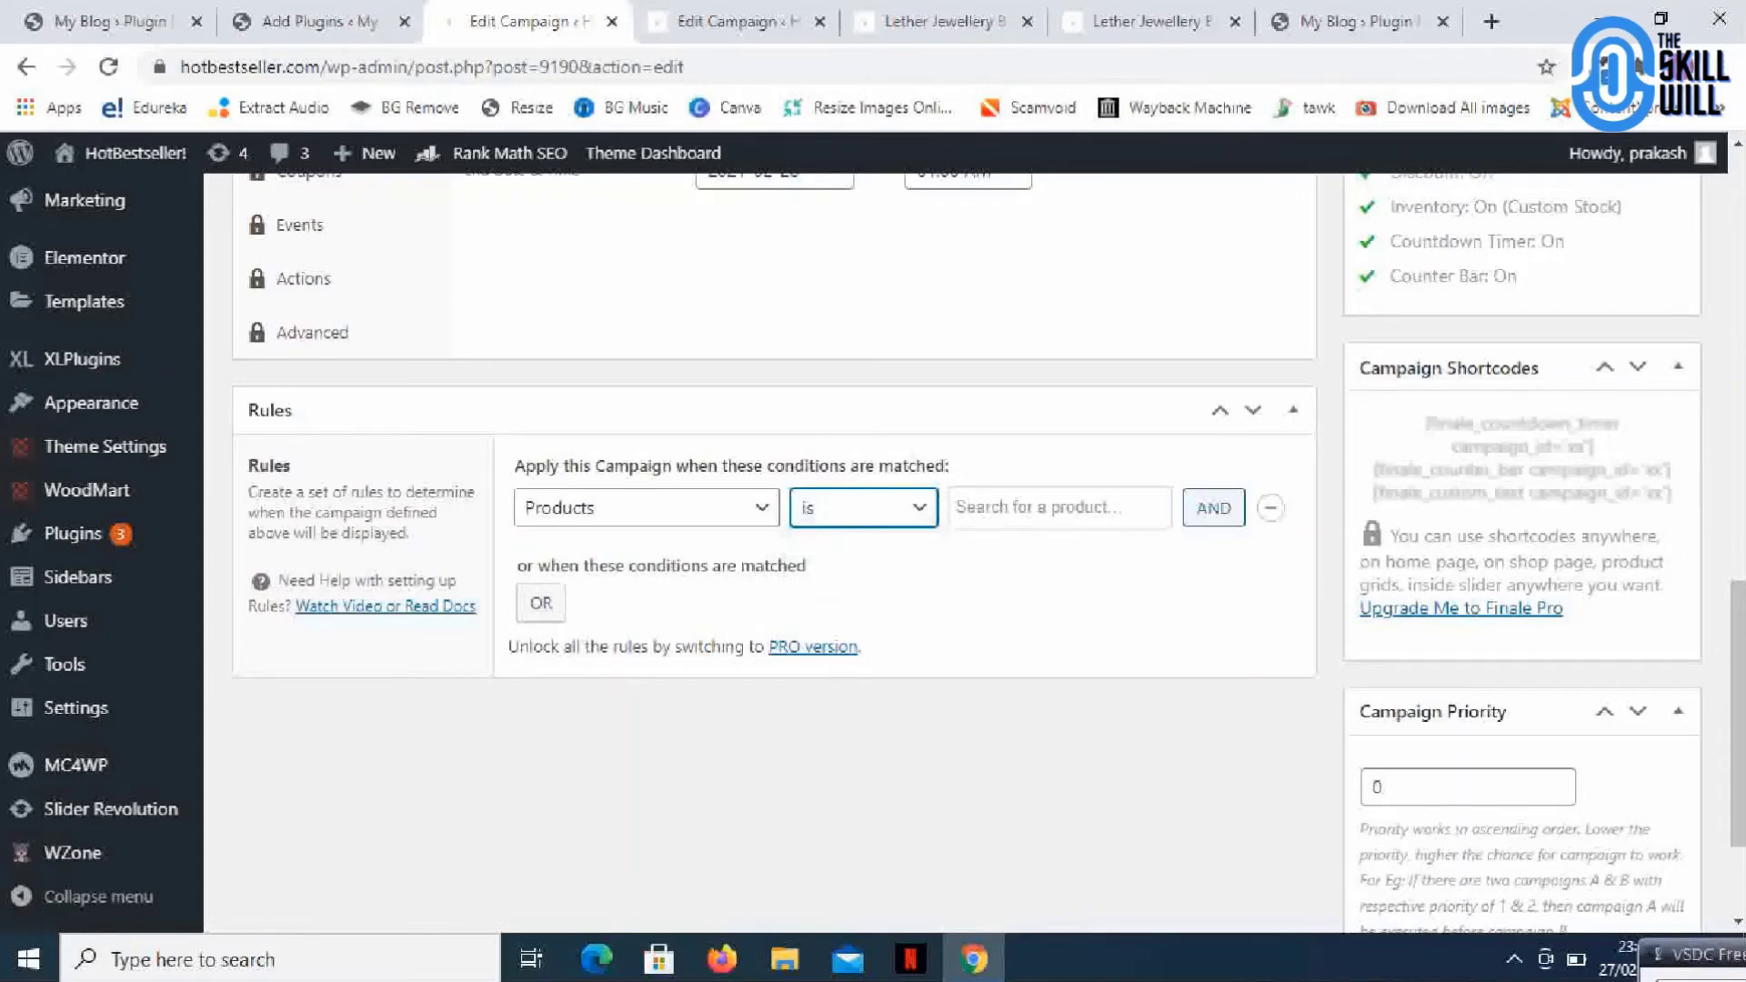
pyautogui.click(1060, 507)
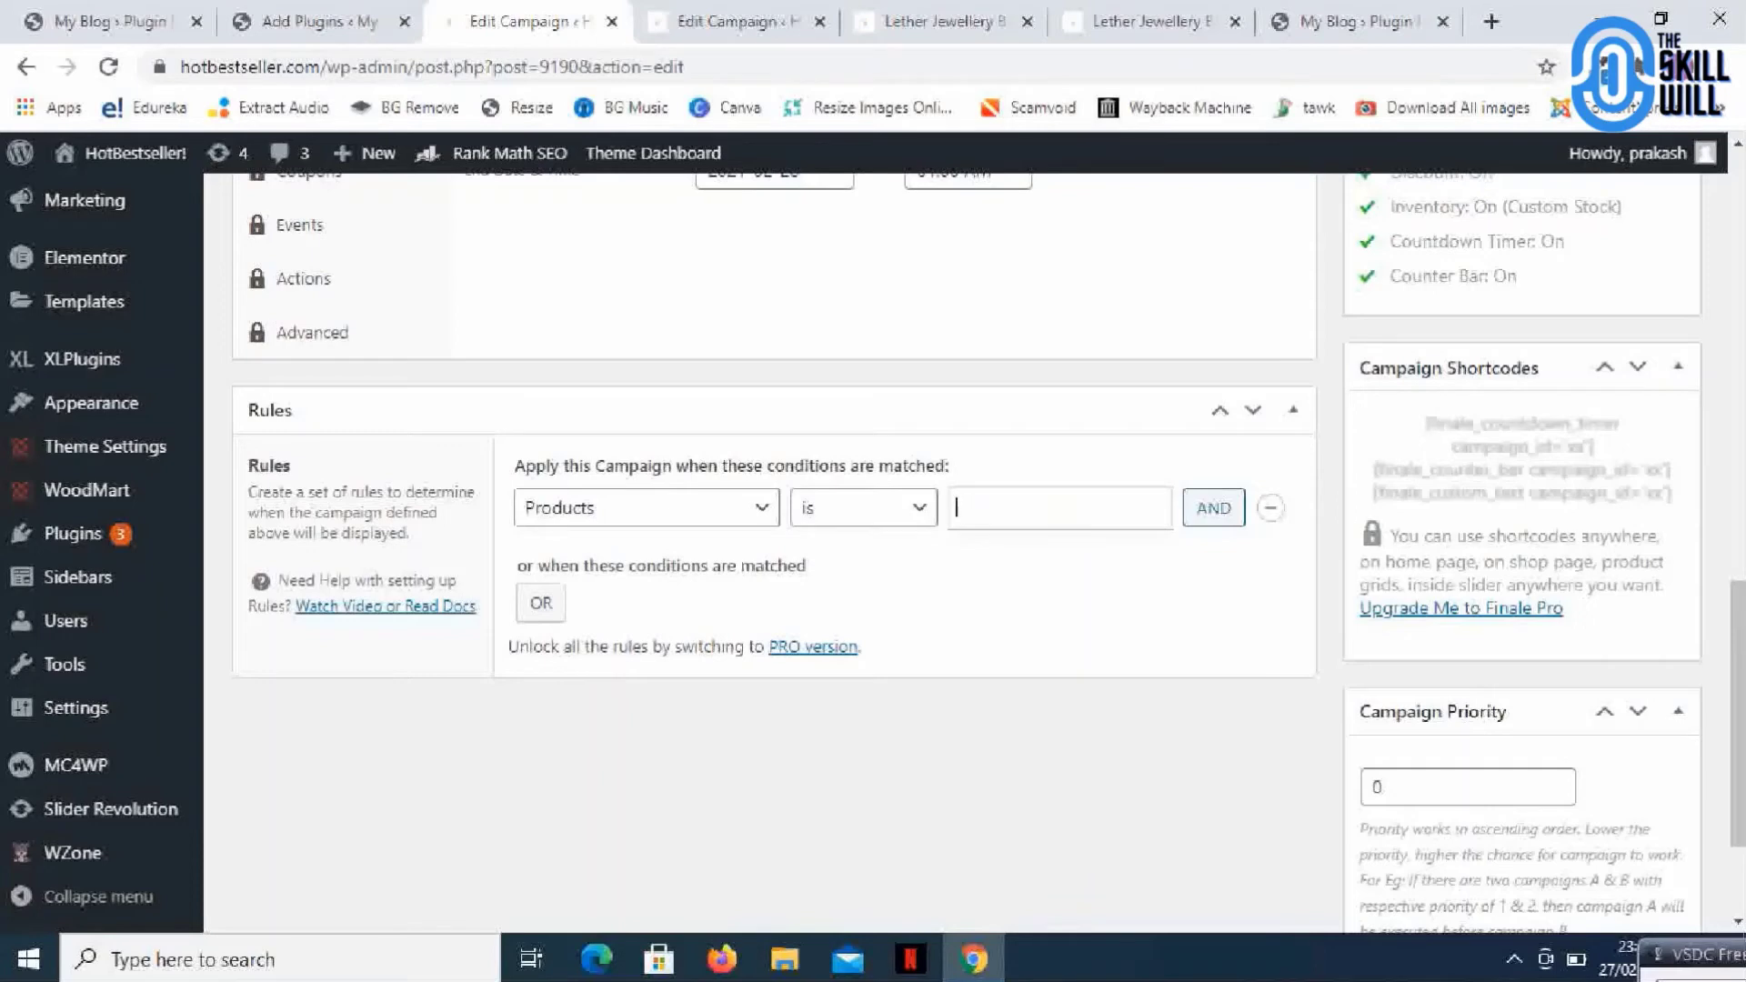
pyautogui.write('lether')
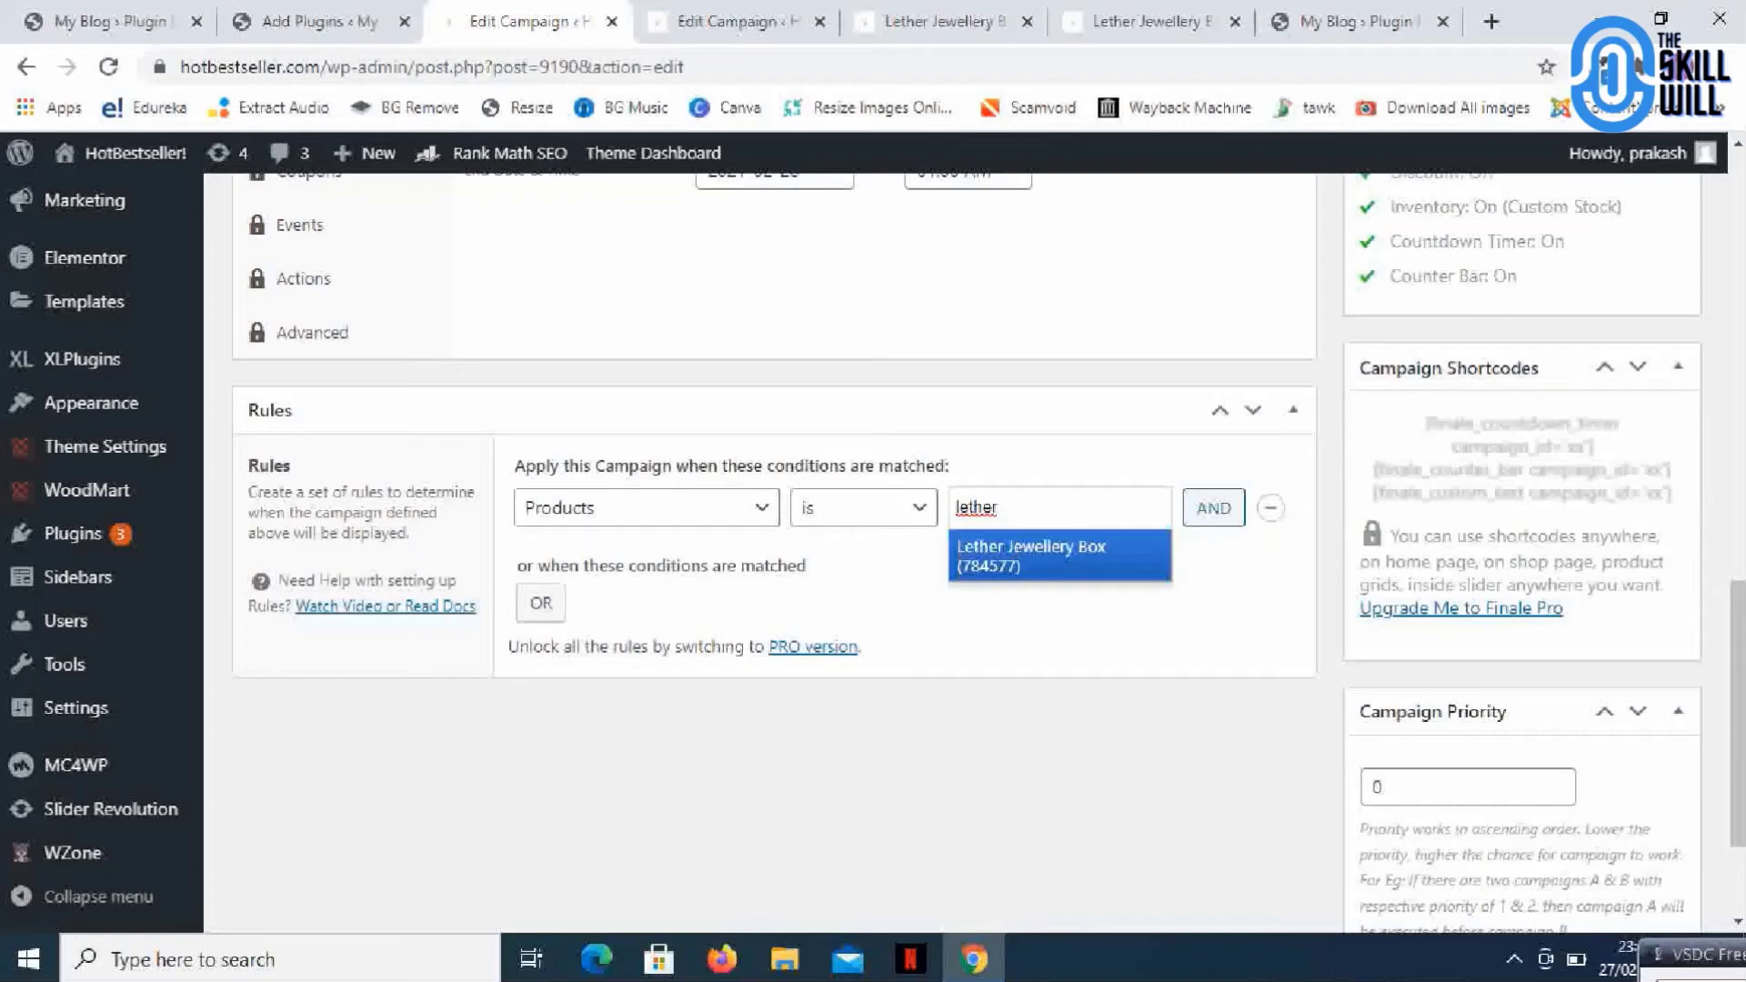
pyautogui.press('Return')
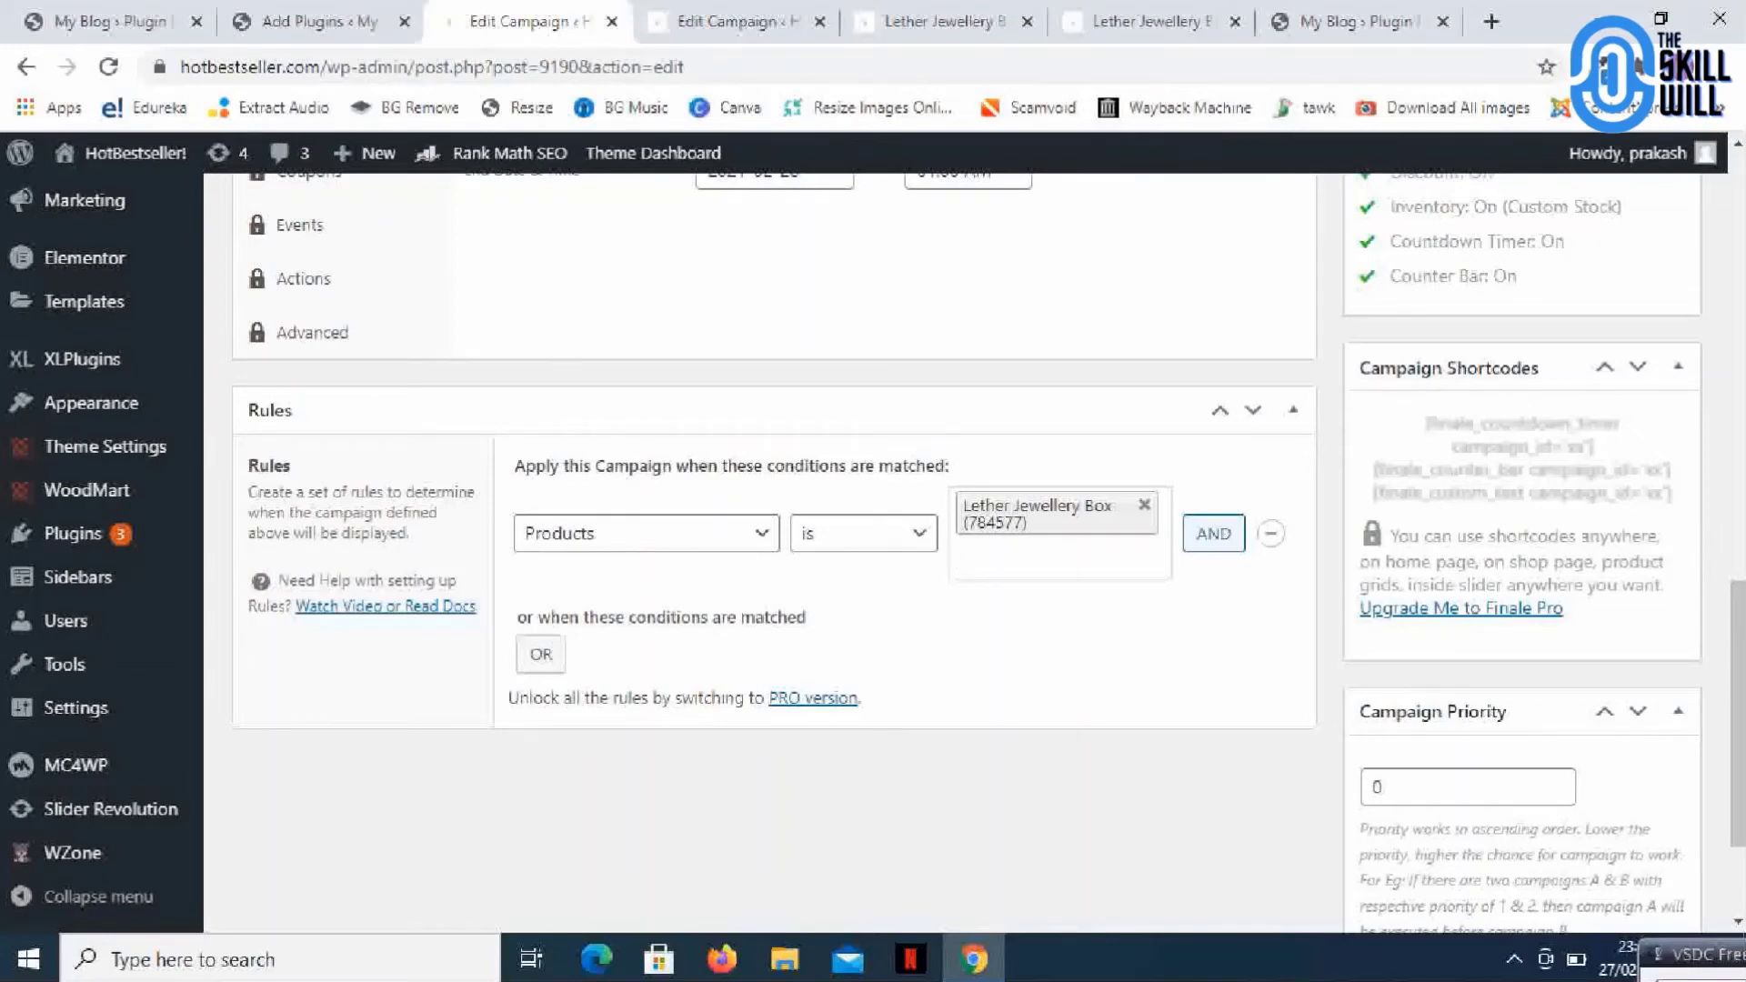
# Show the campaign's Discount tab: enabled, 50 Percentage % on Sale Price.
pyautogui.scroll(7, 773, 546)
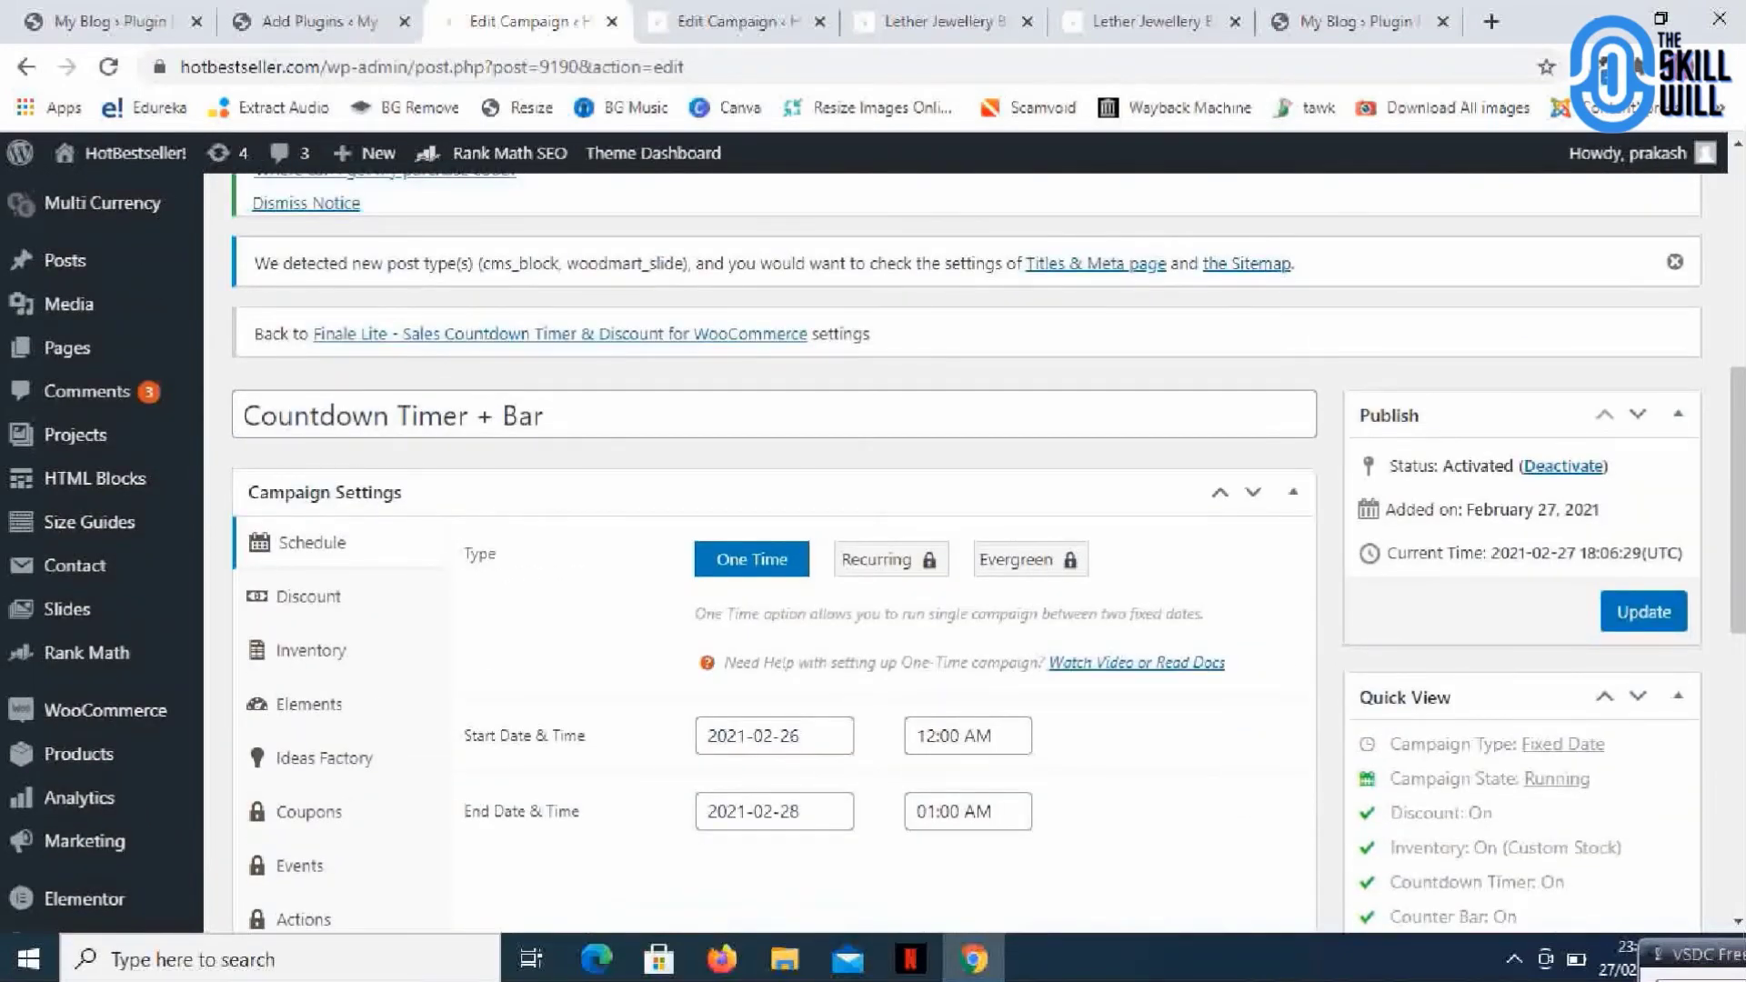
pyautogui.scroll(-7, 773, 546)
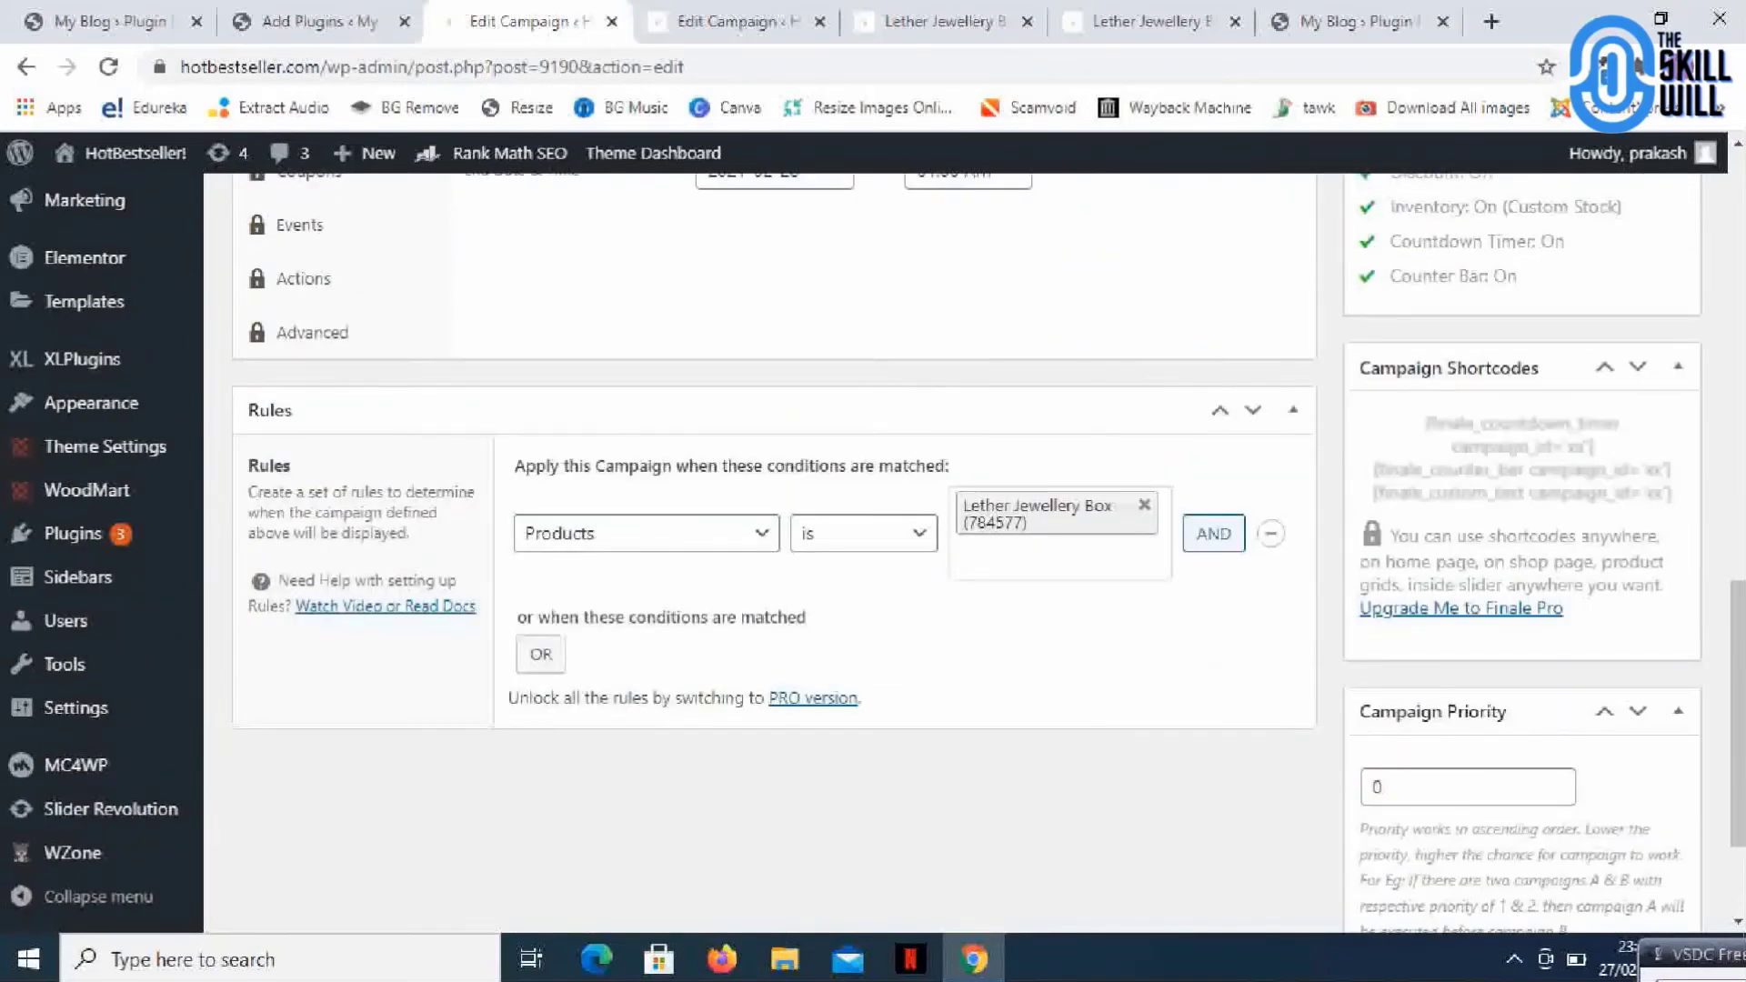
pyautogui.scroll(4, 773, 545)
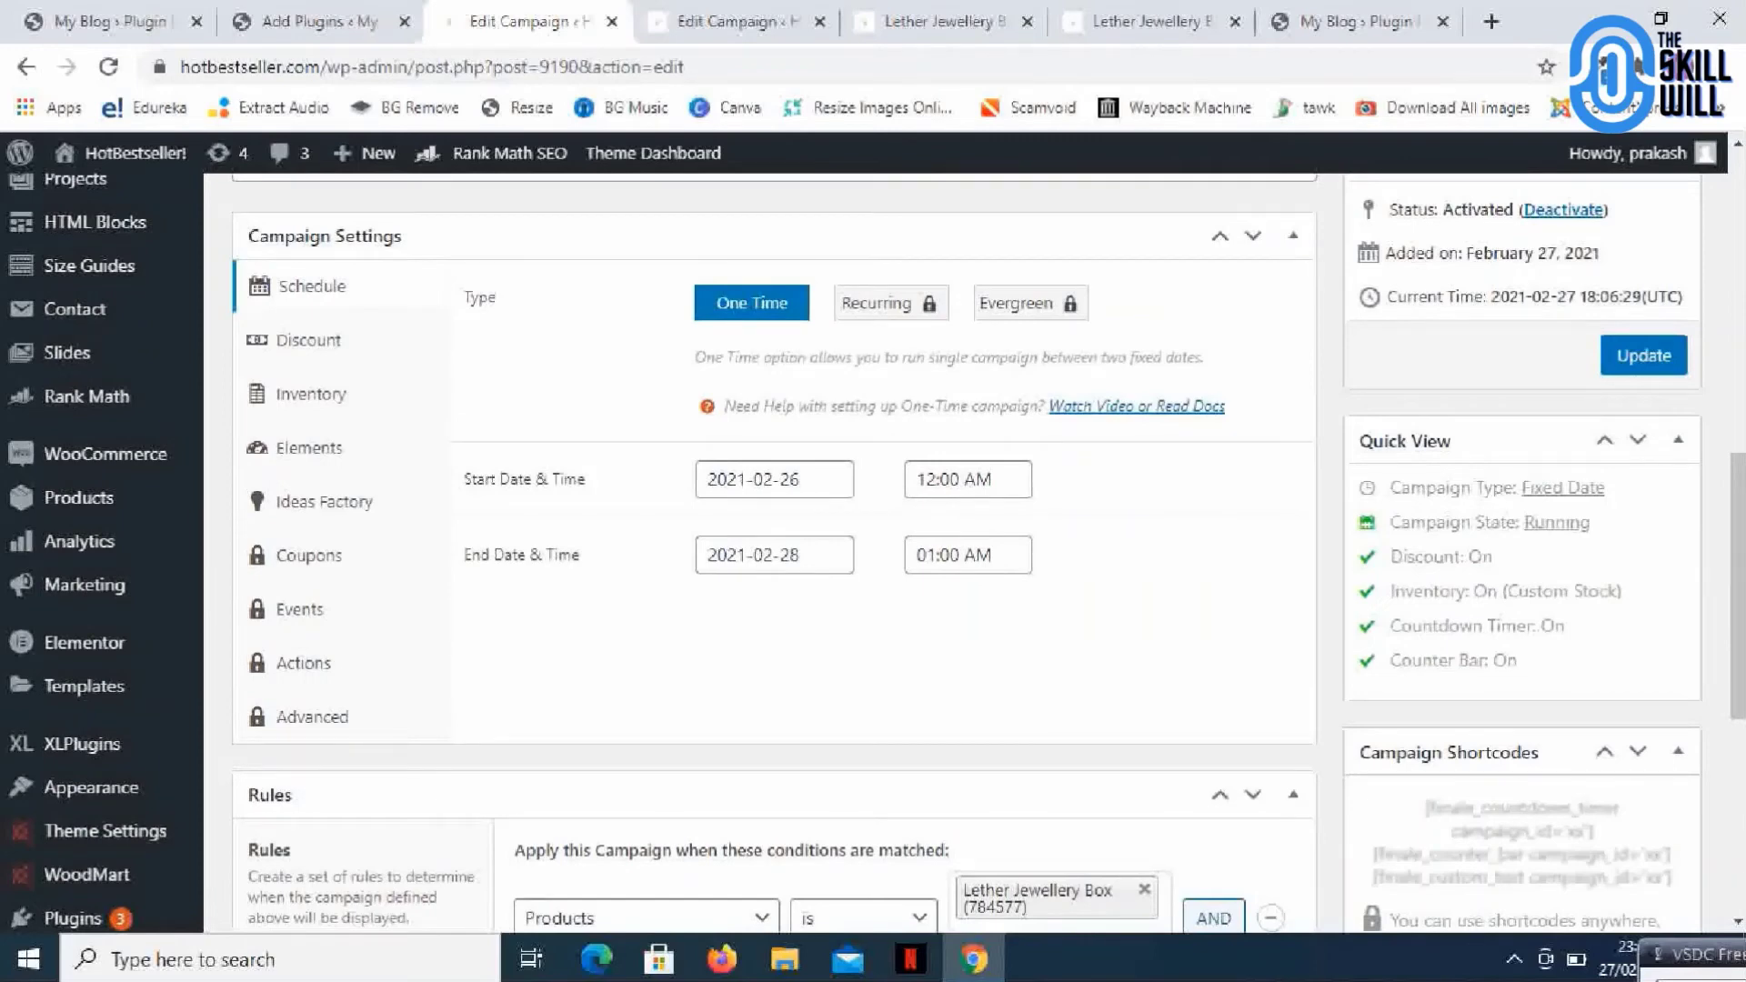
pyautogui.click(310, 340)
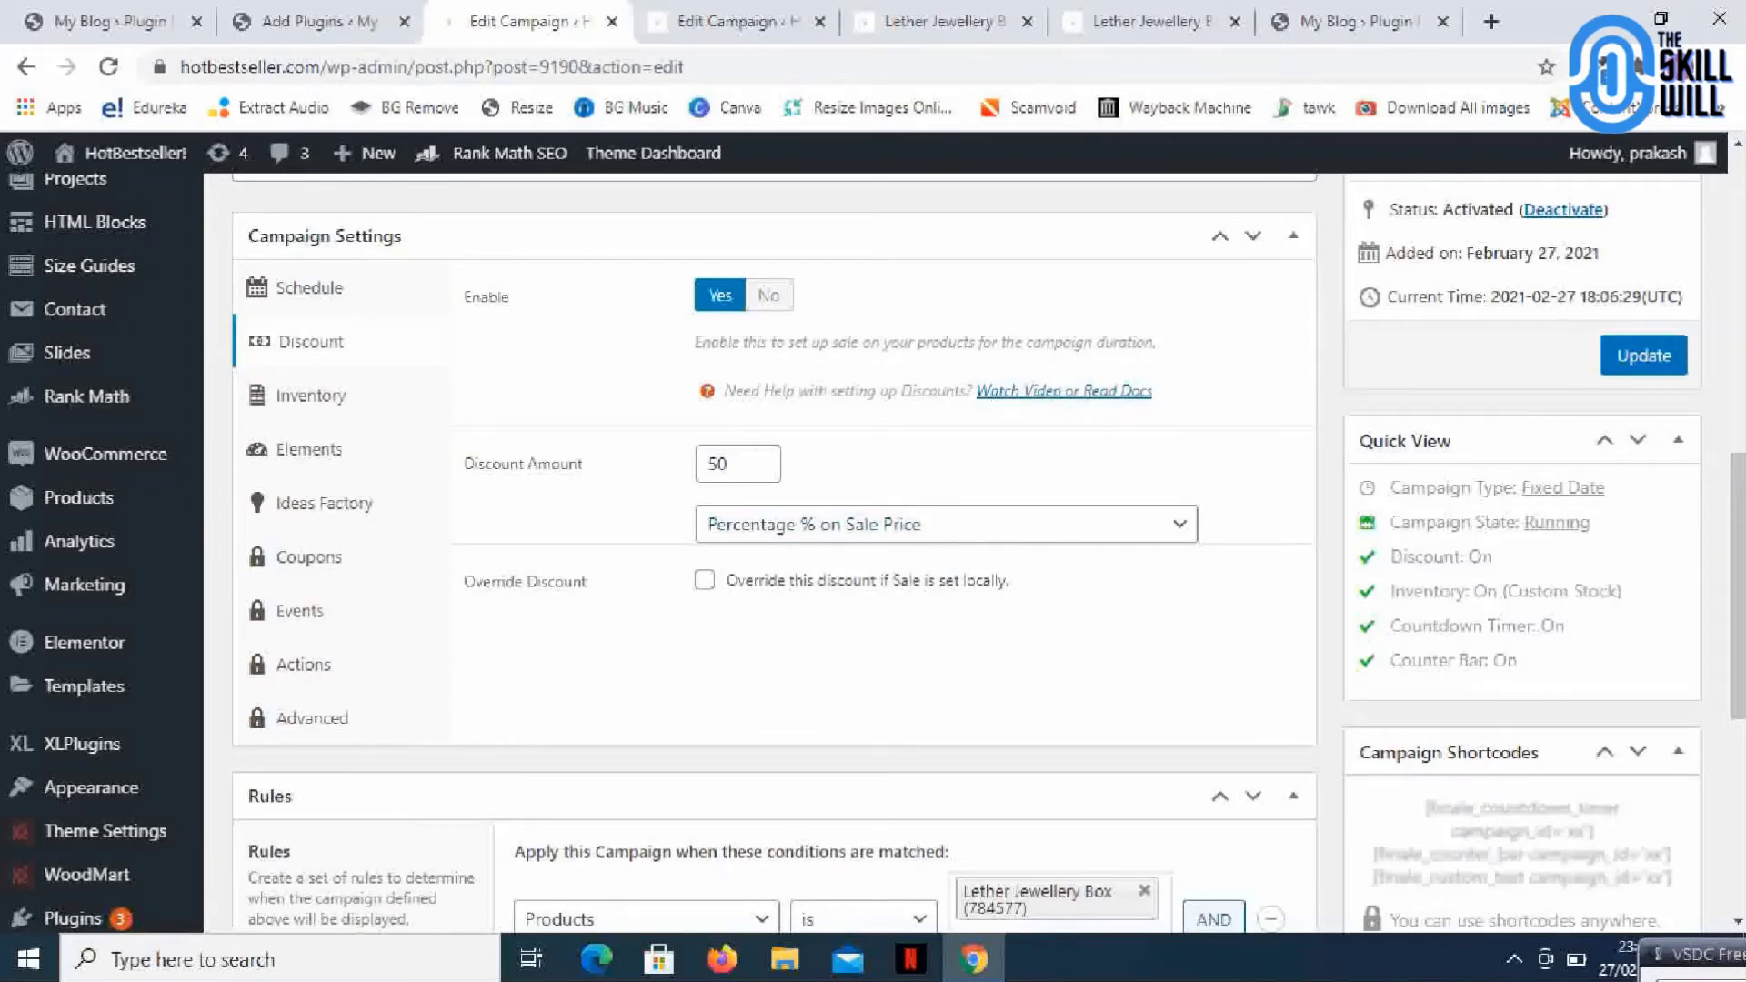
# Review the schedule dates and keep the discount type as Percentage % on Sale Price.
pyautogui.scroll(7, 872, 546)
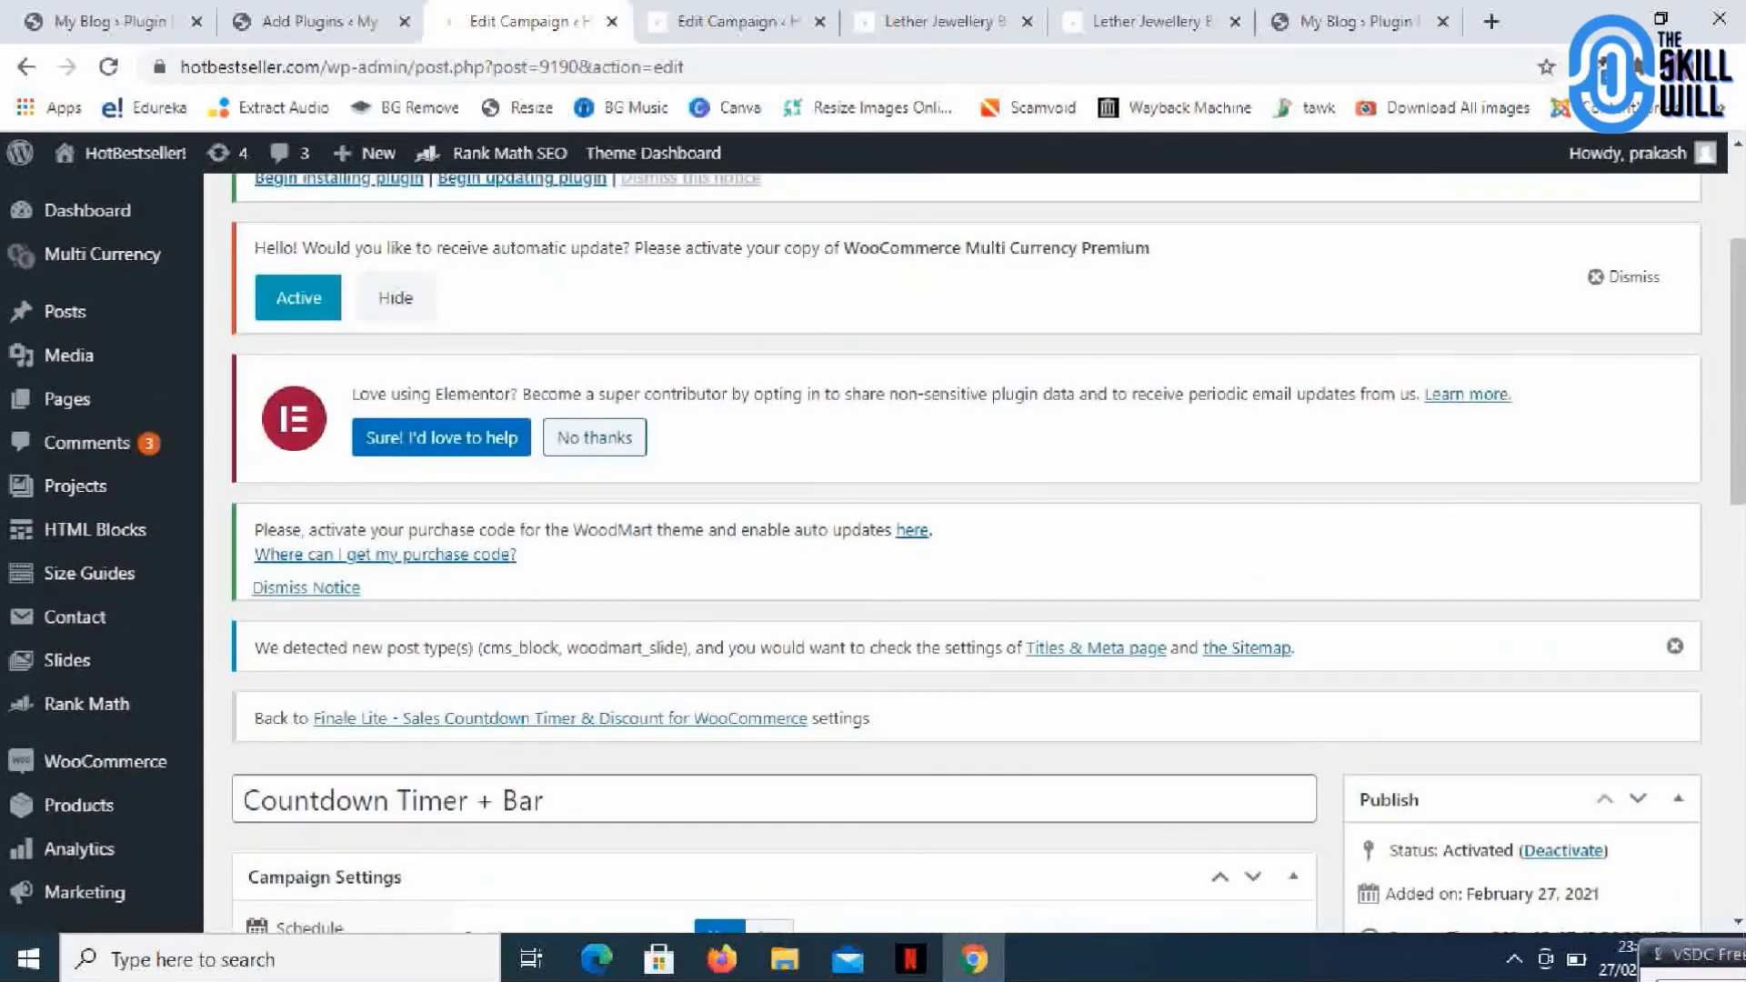
pyautogui.scroll(-4, 873, 546)
pyautogui.scroll(-3, 873, 545)
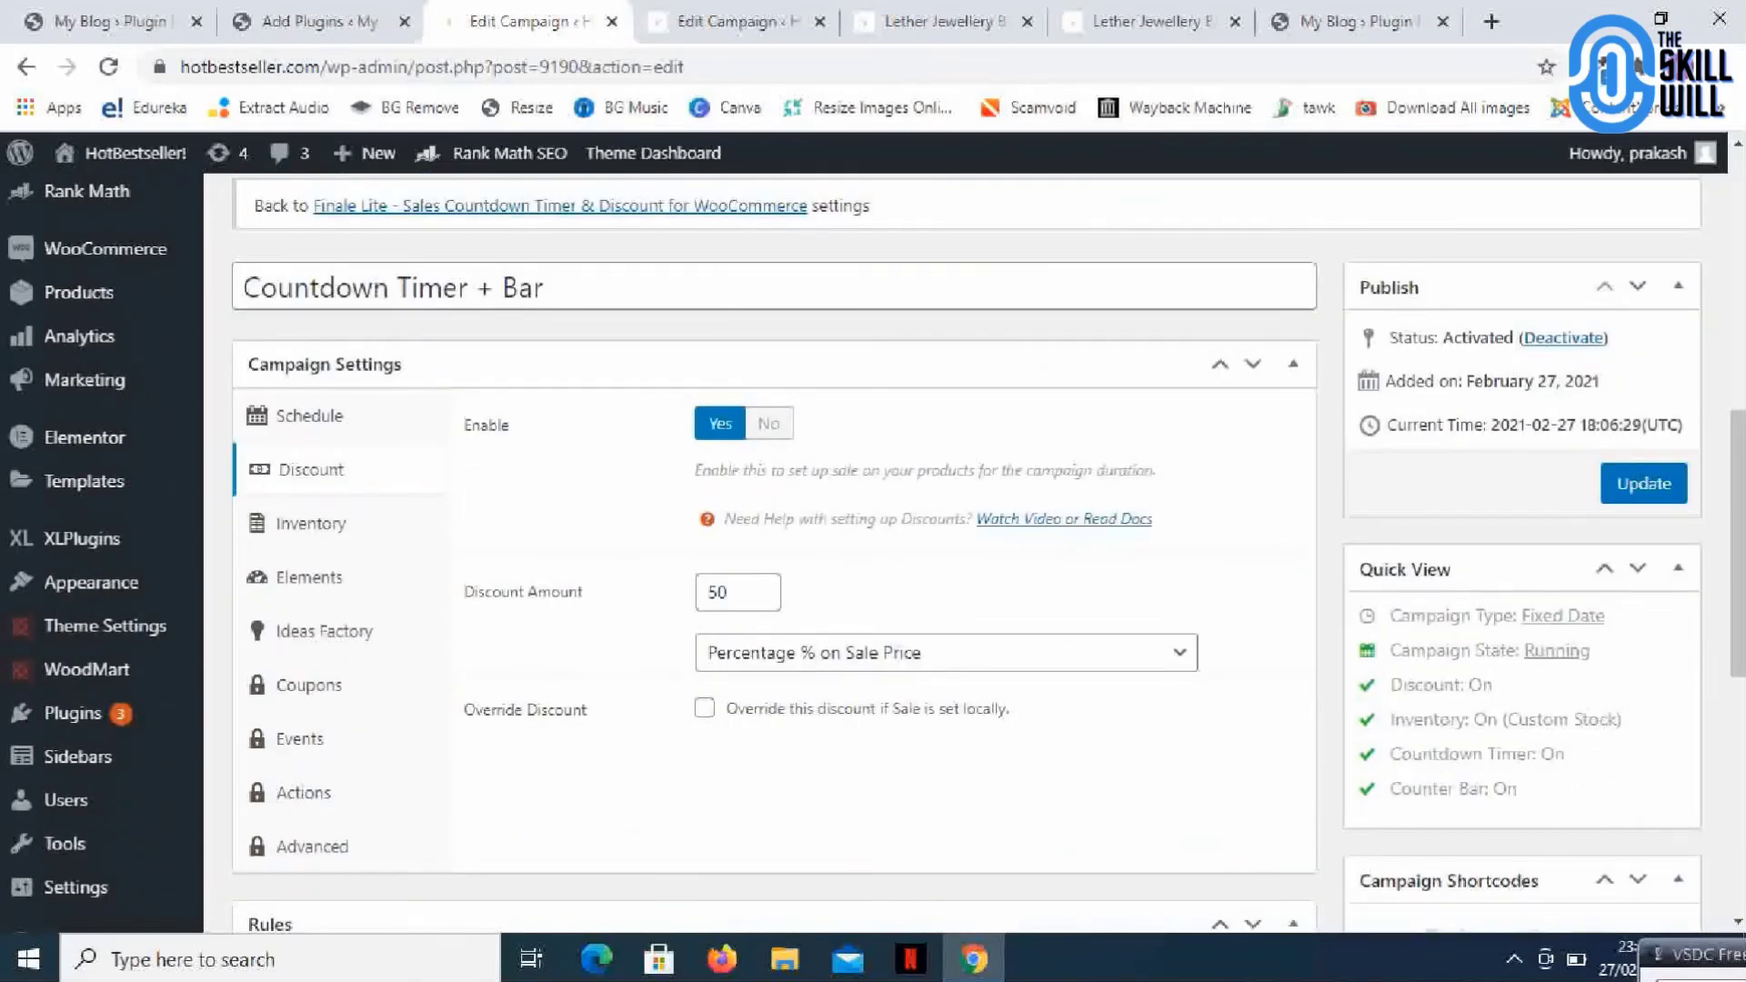
pyautogui.click(309, 415)
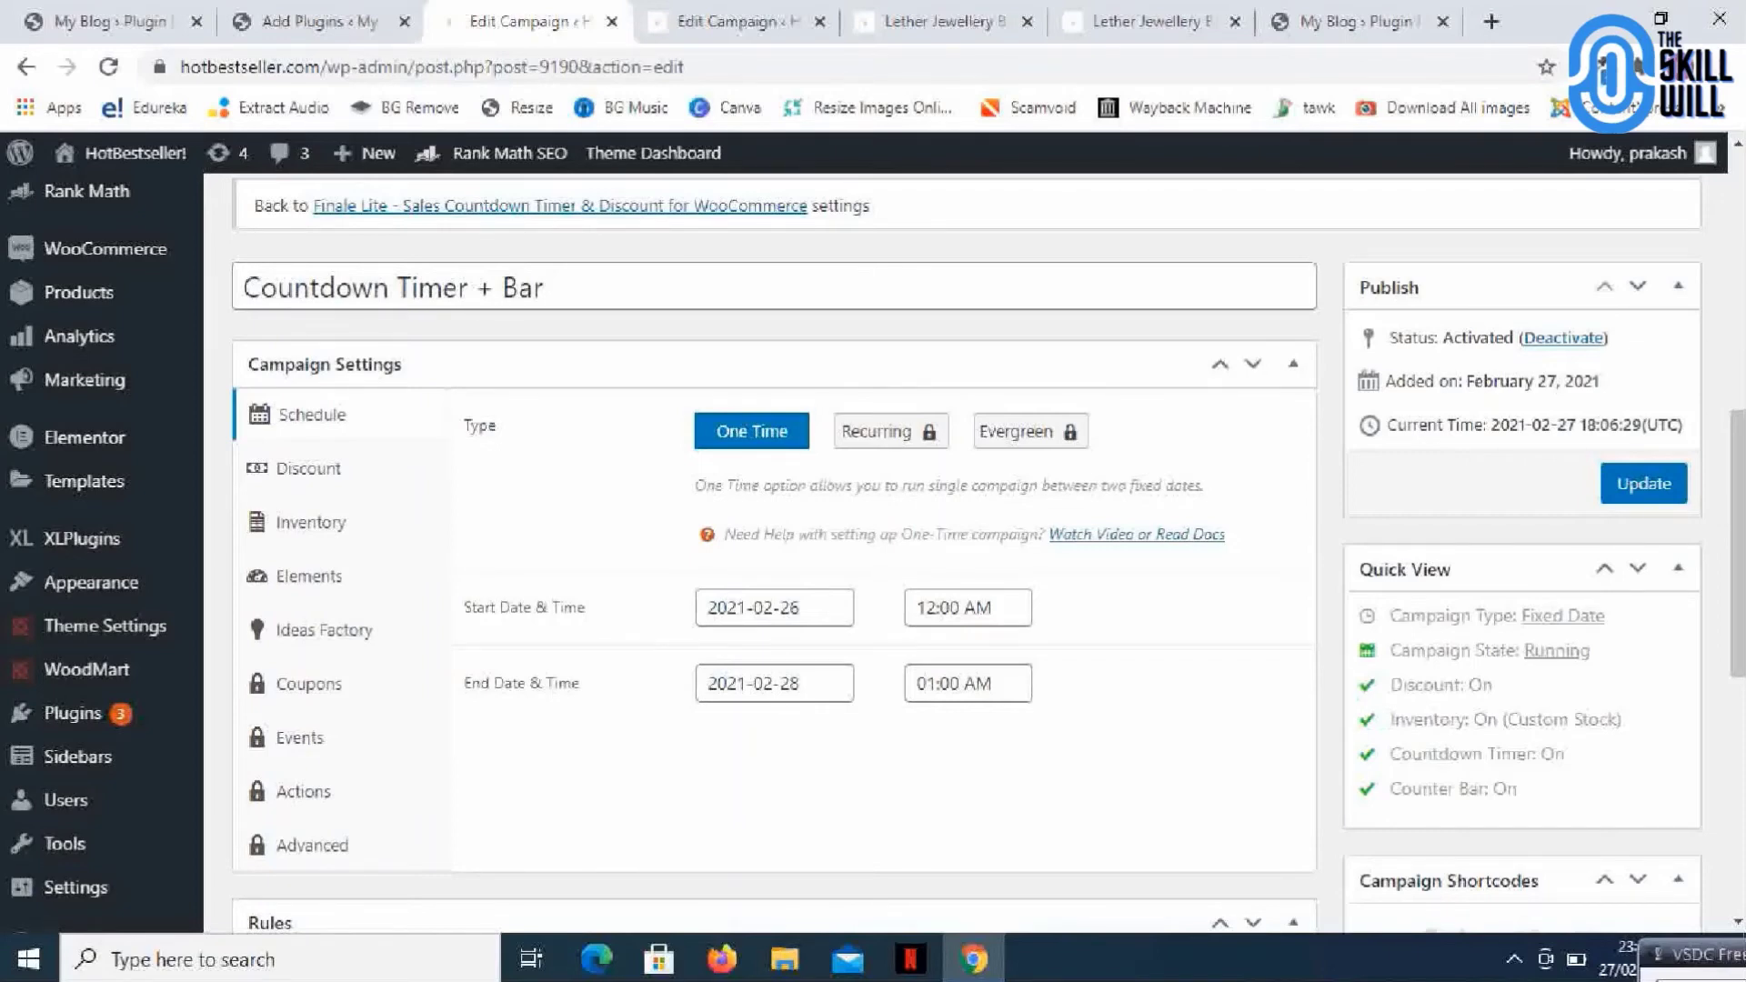
pyautogui.click(296, 468)
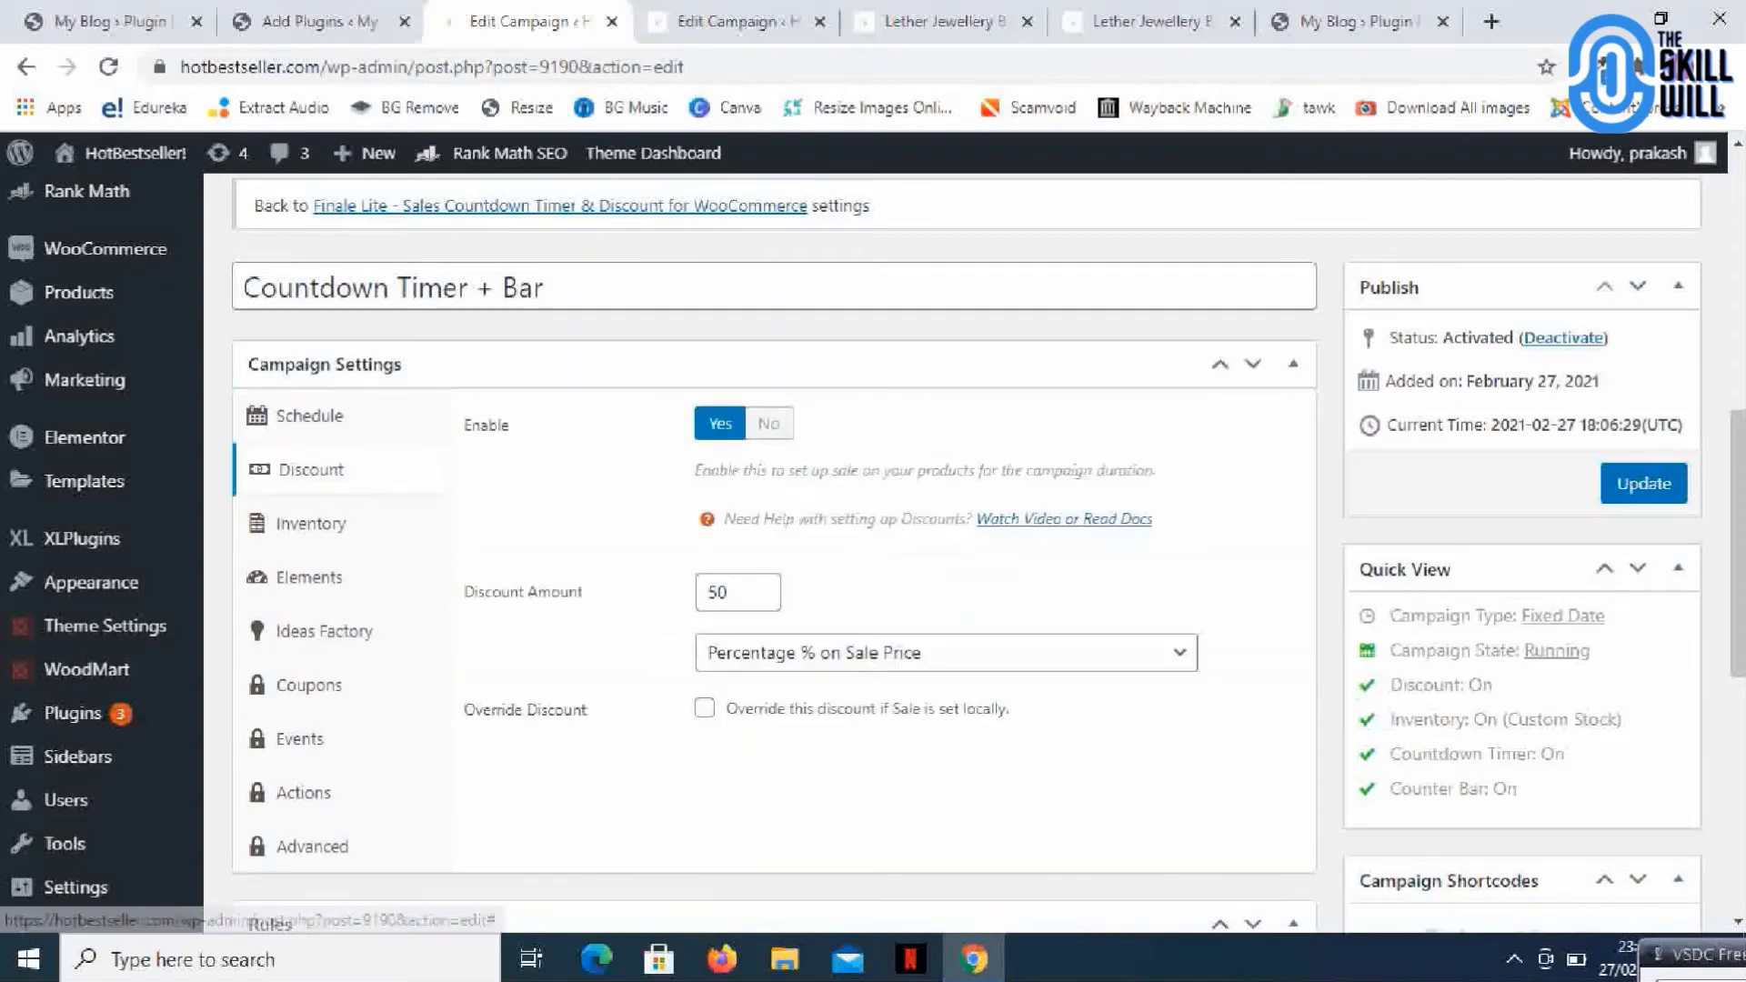
pyautogui.scroll(-3, 773, 545)
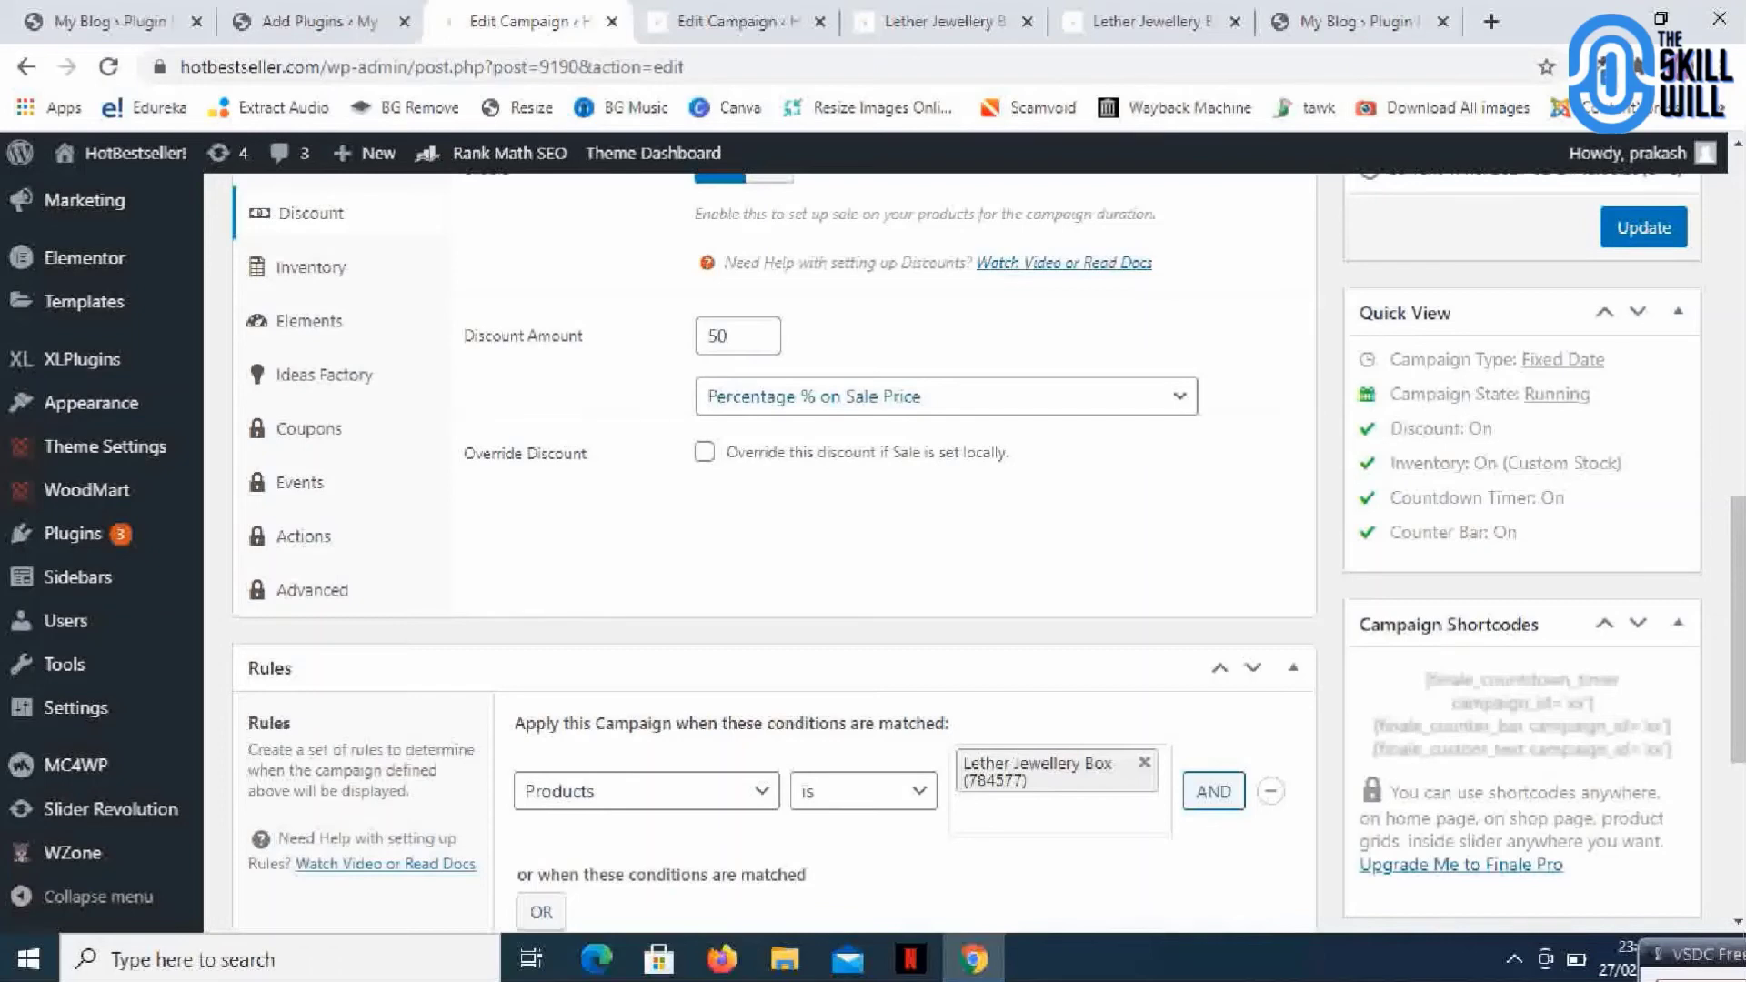
pyautogui.click(946, 396)
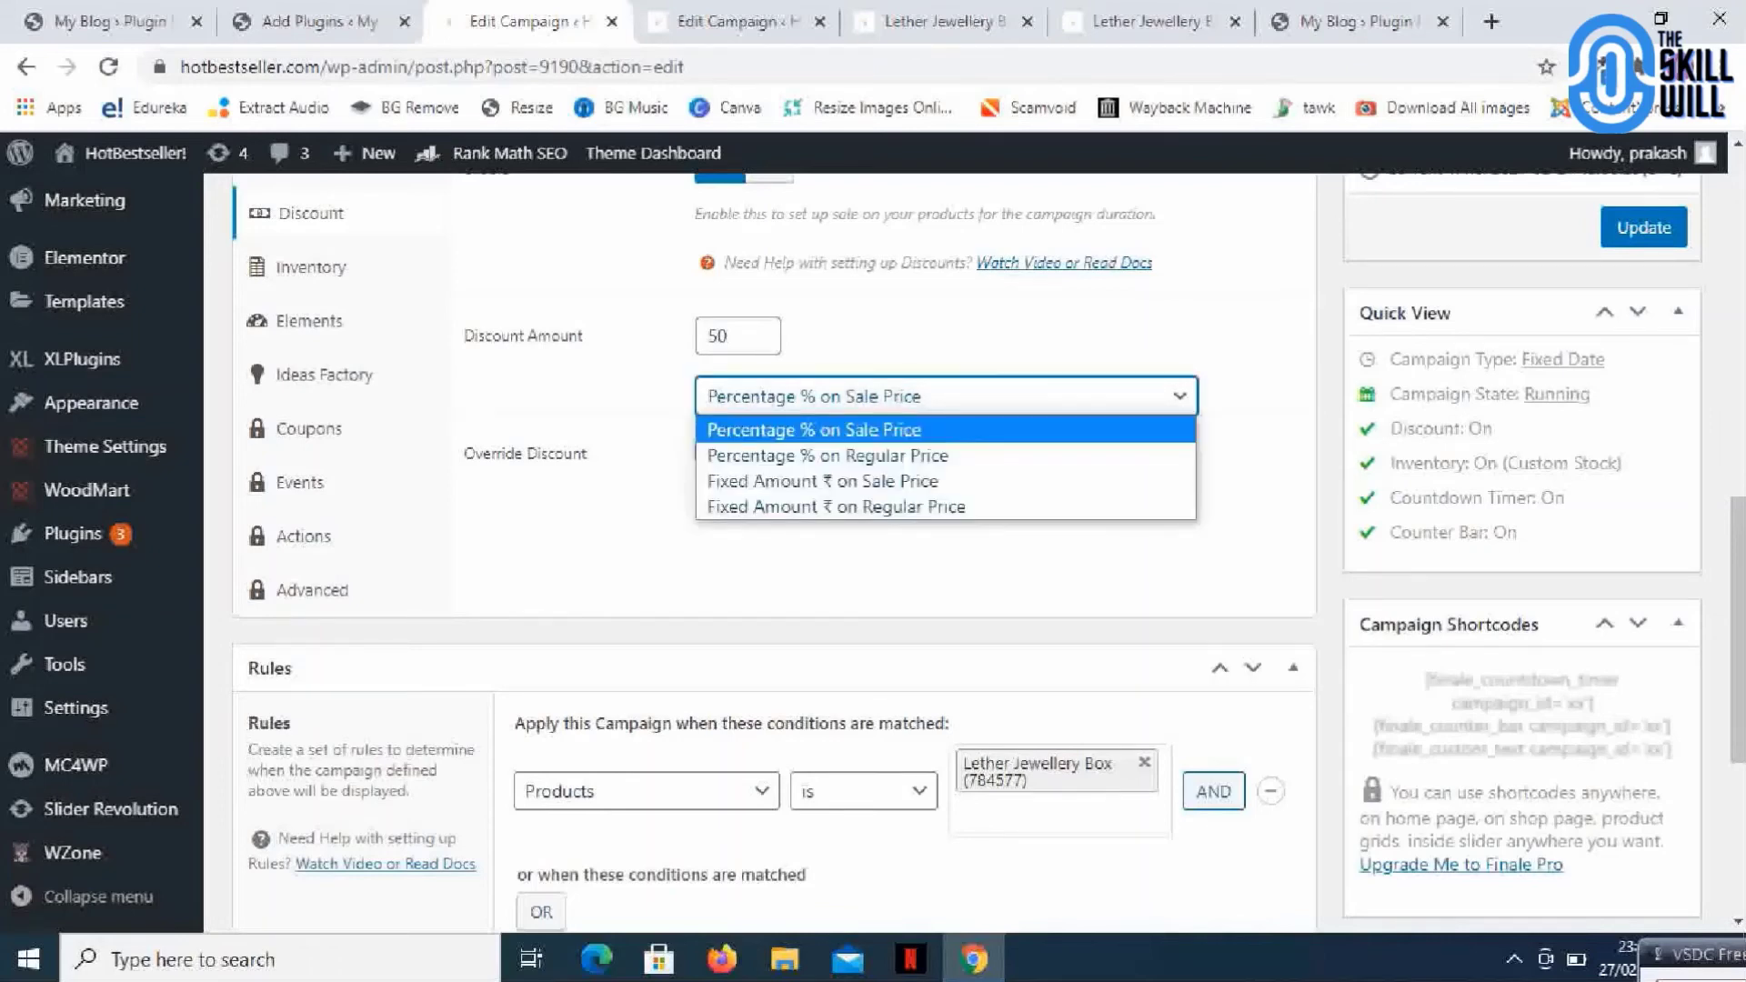
pyautogui.press('Escape')
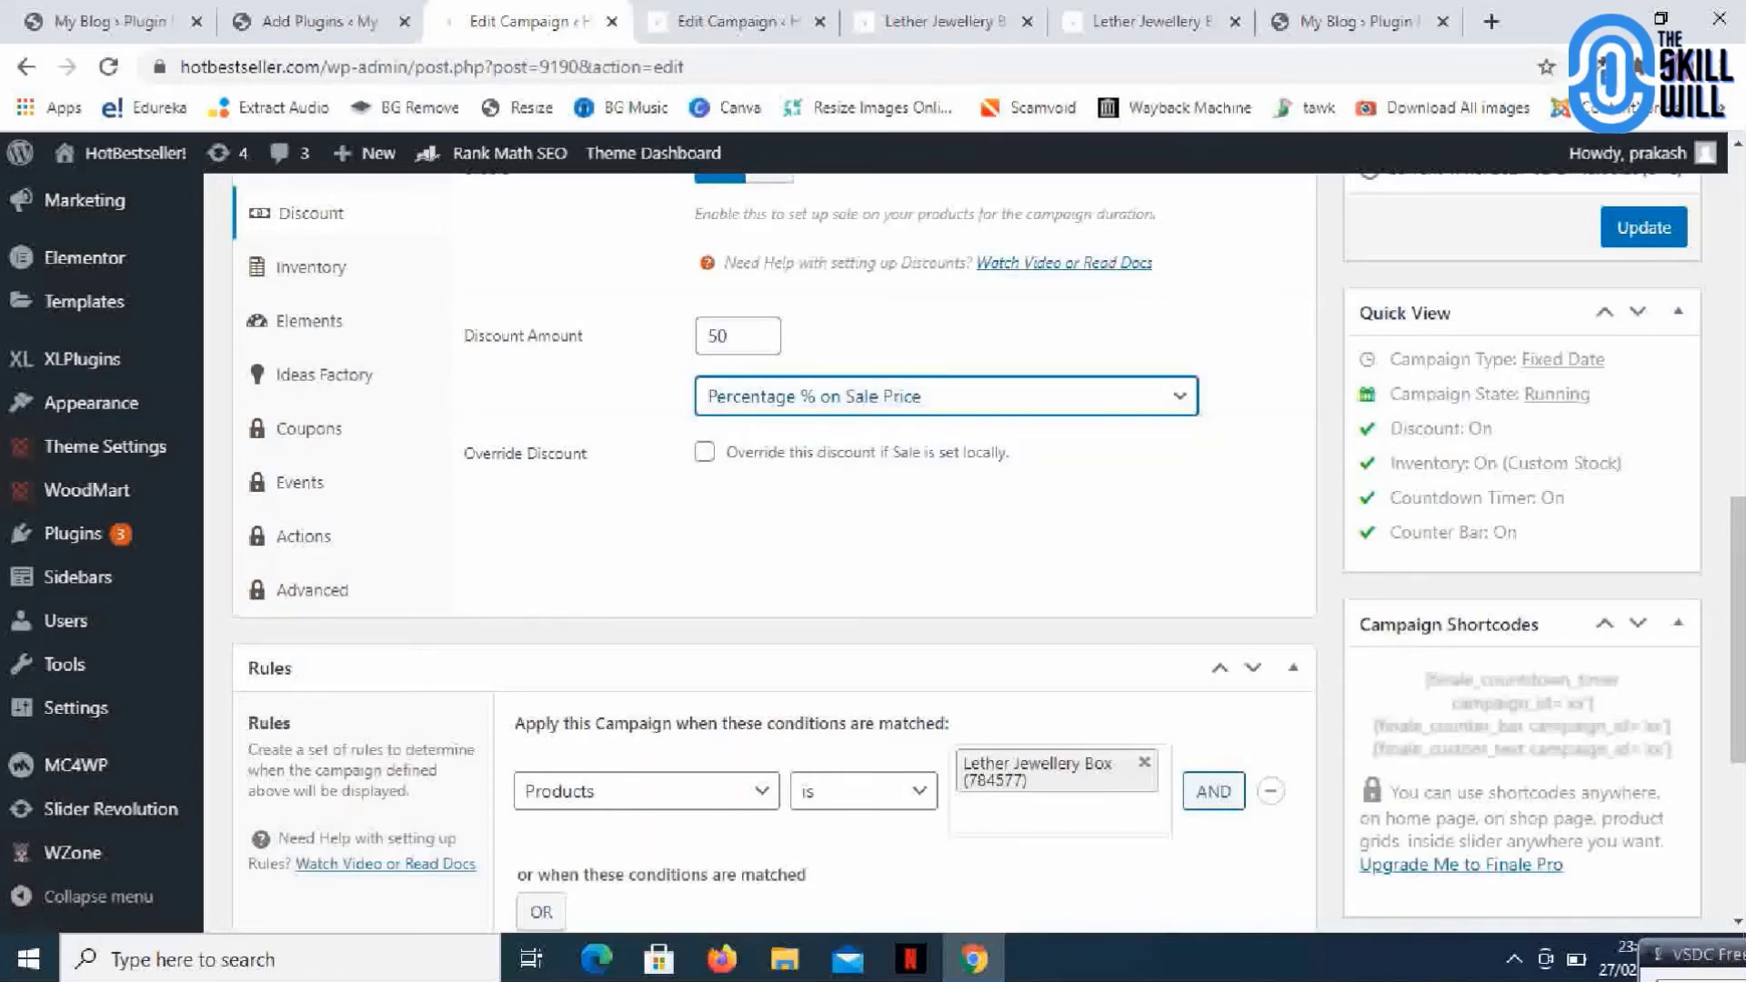
pyautogui.scroll(-4, 760, 463)
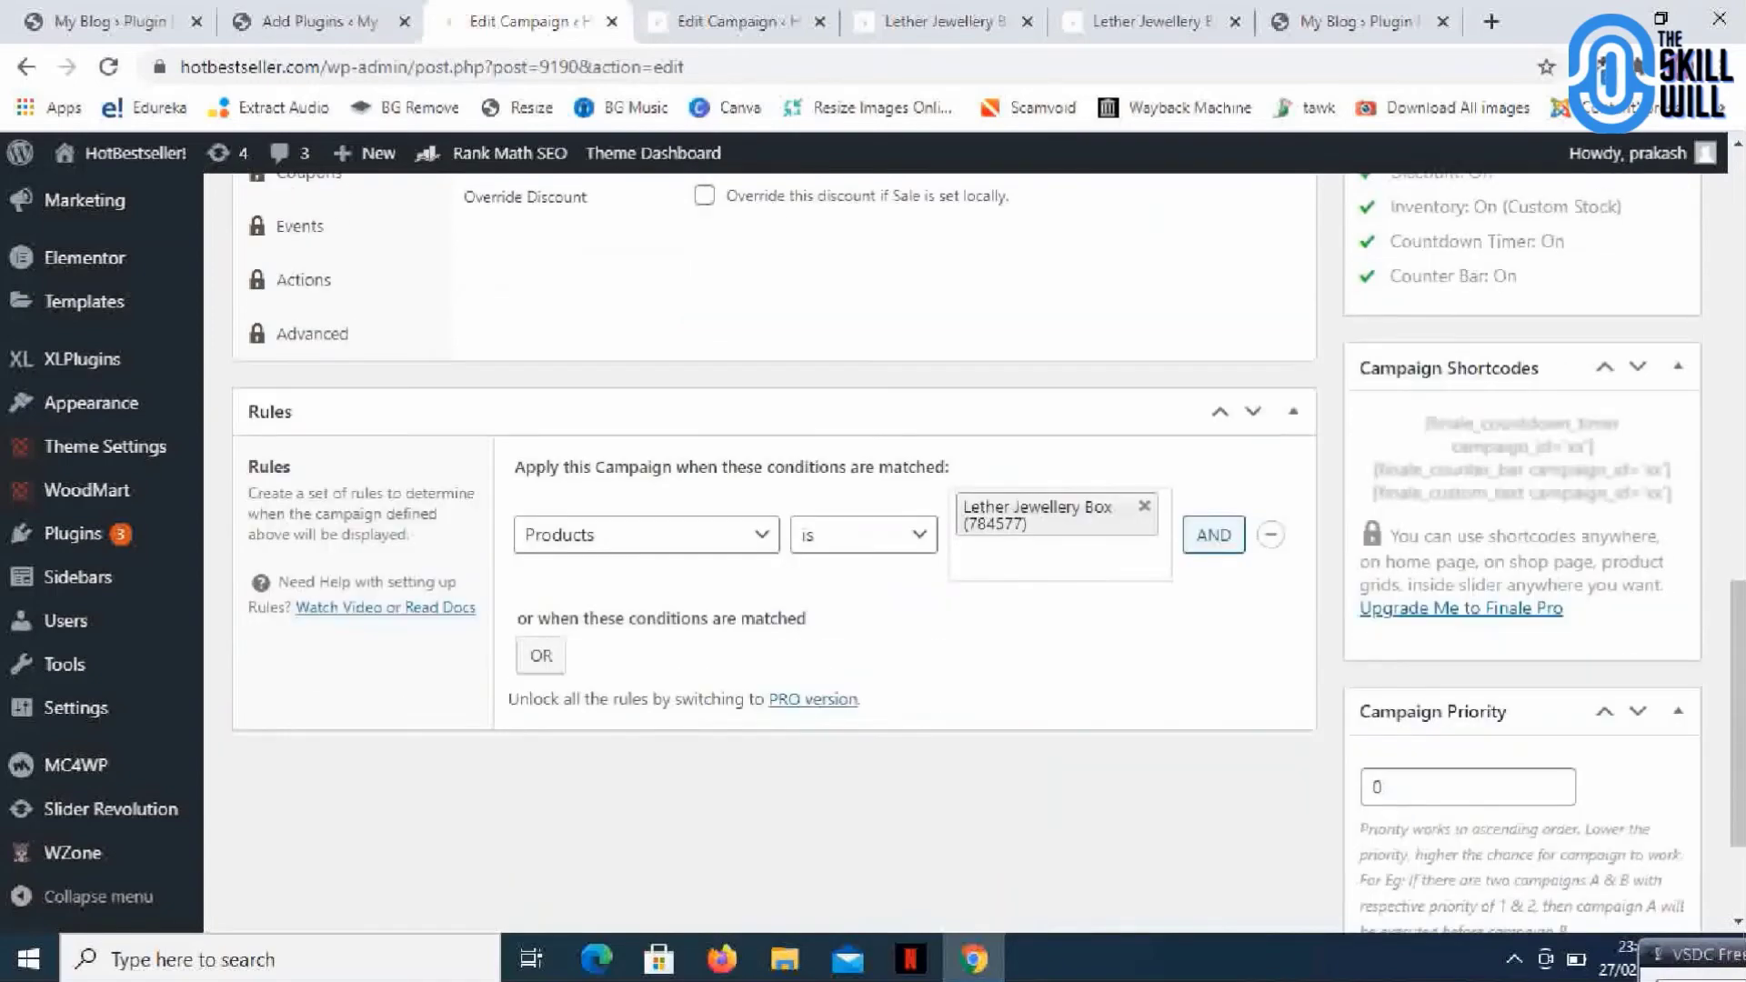
pyautogui.scroll(6, 759, 464)
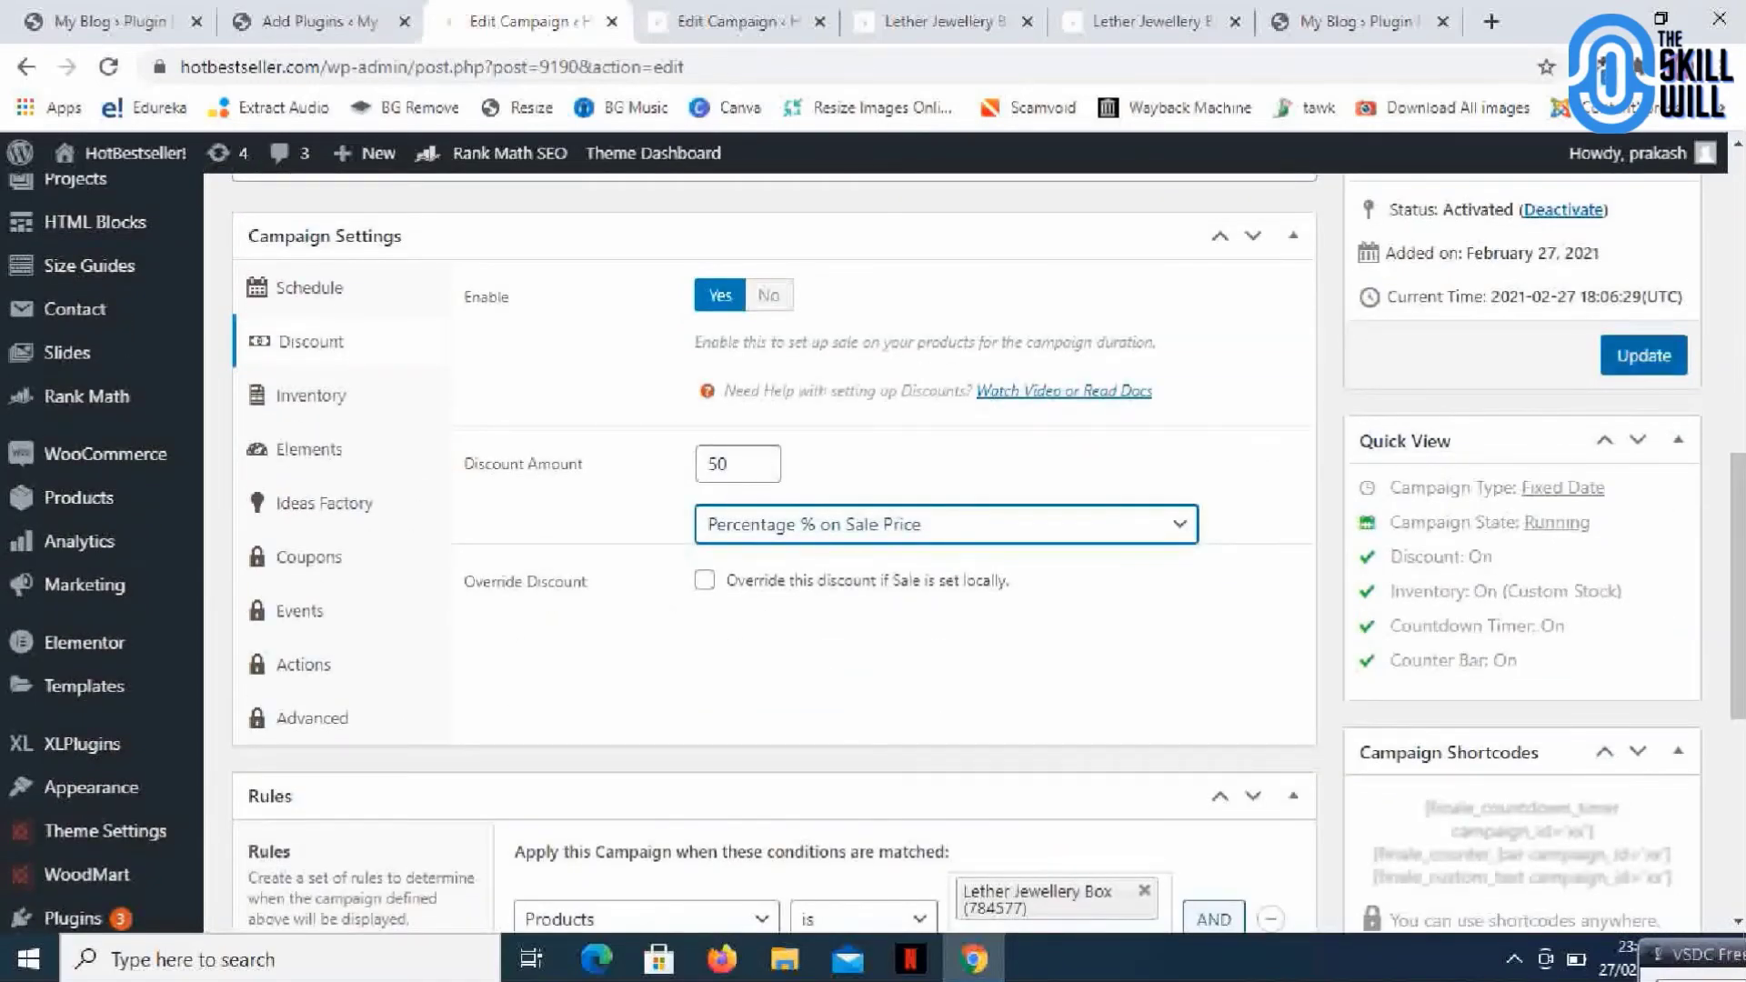
# Update the campaign, close its tab, and reload the Lether Jewellery Box product page.
pyautogui.press('Return')
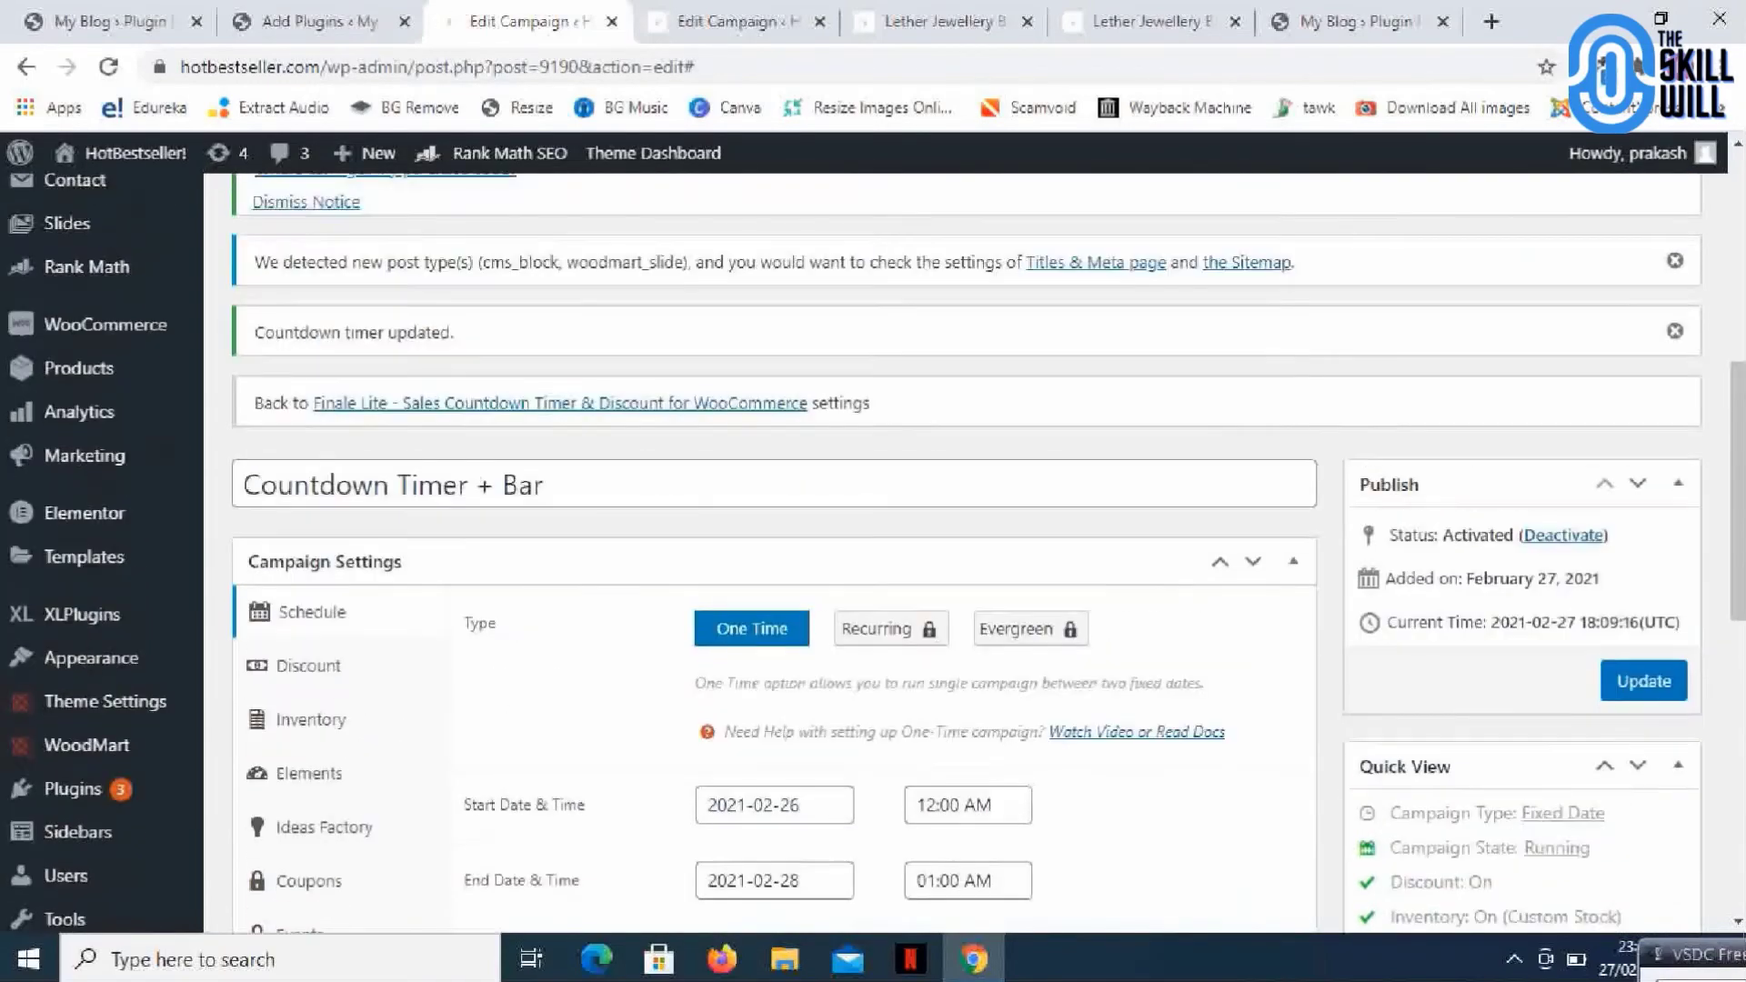
pyautogui.scroll(-3, 873, 546)
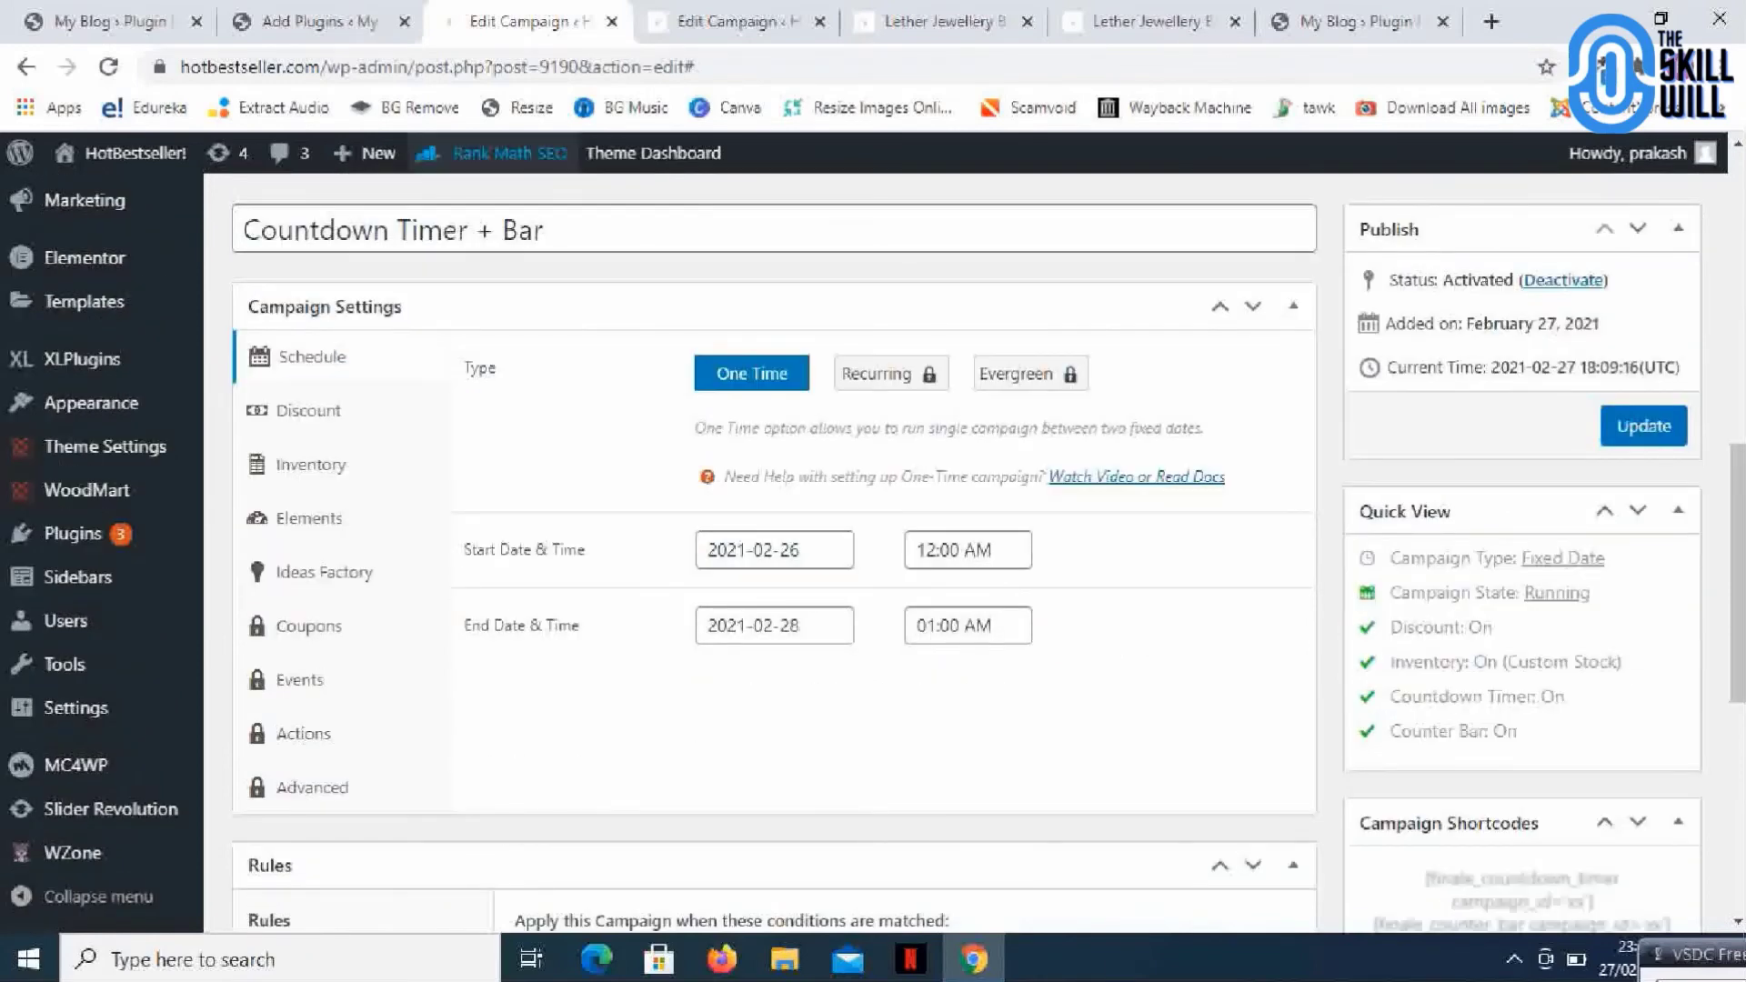
pyautogui.hotkey('ctrl', 'w')
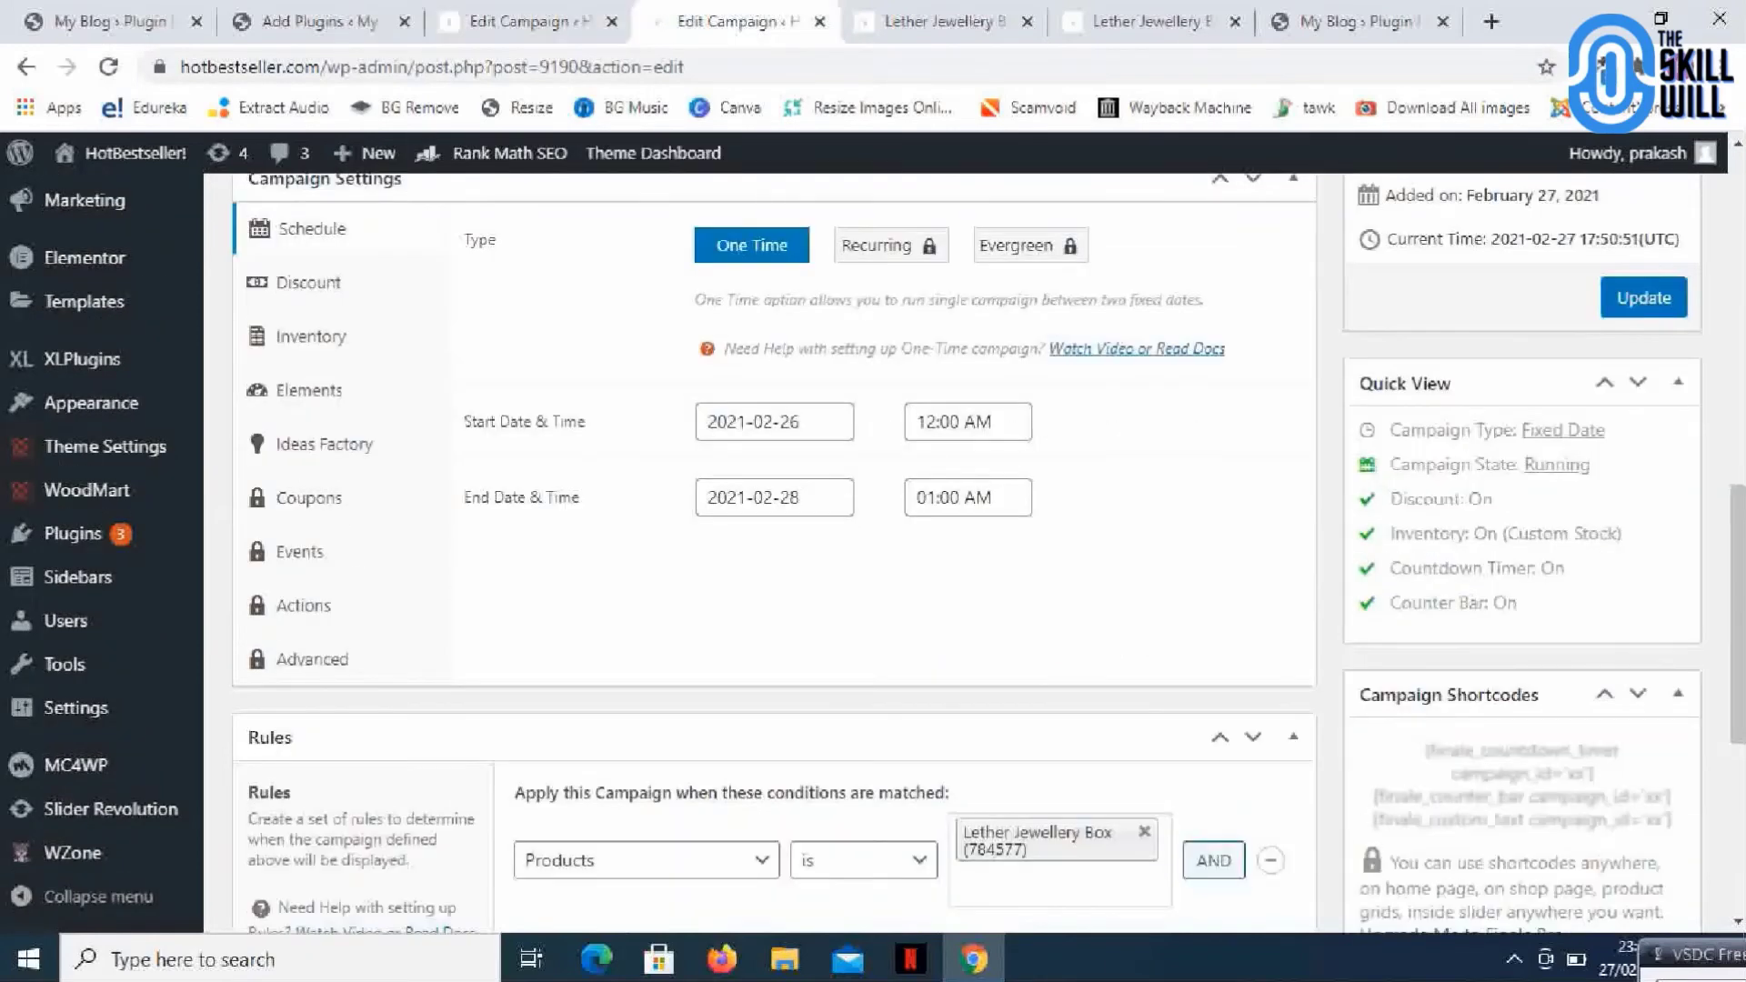
pyautogui.hotkey('ctrl', 'Tab')
pyautogui.press('F5')
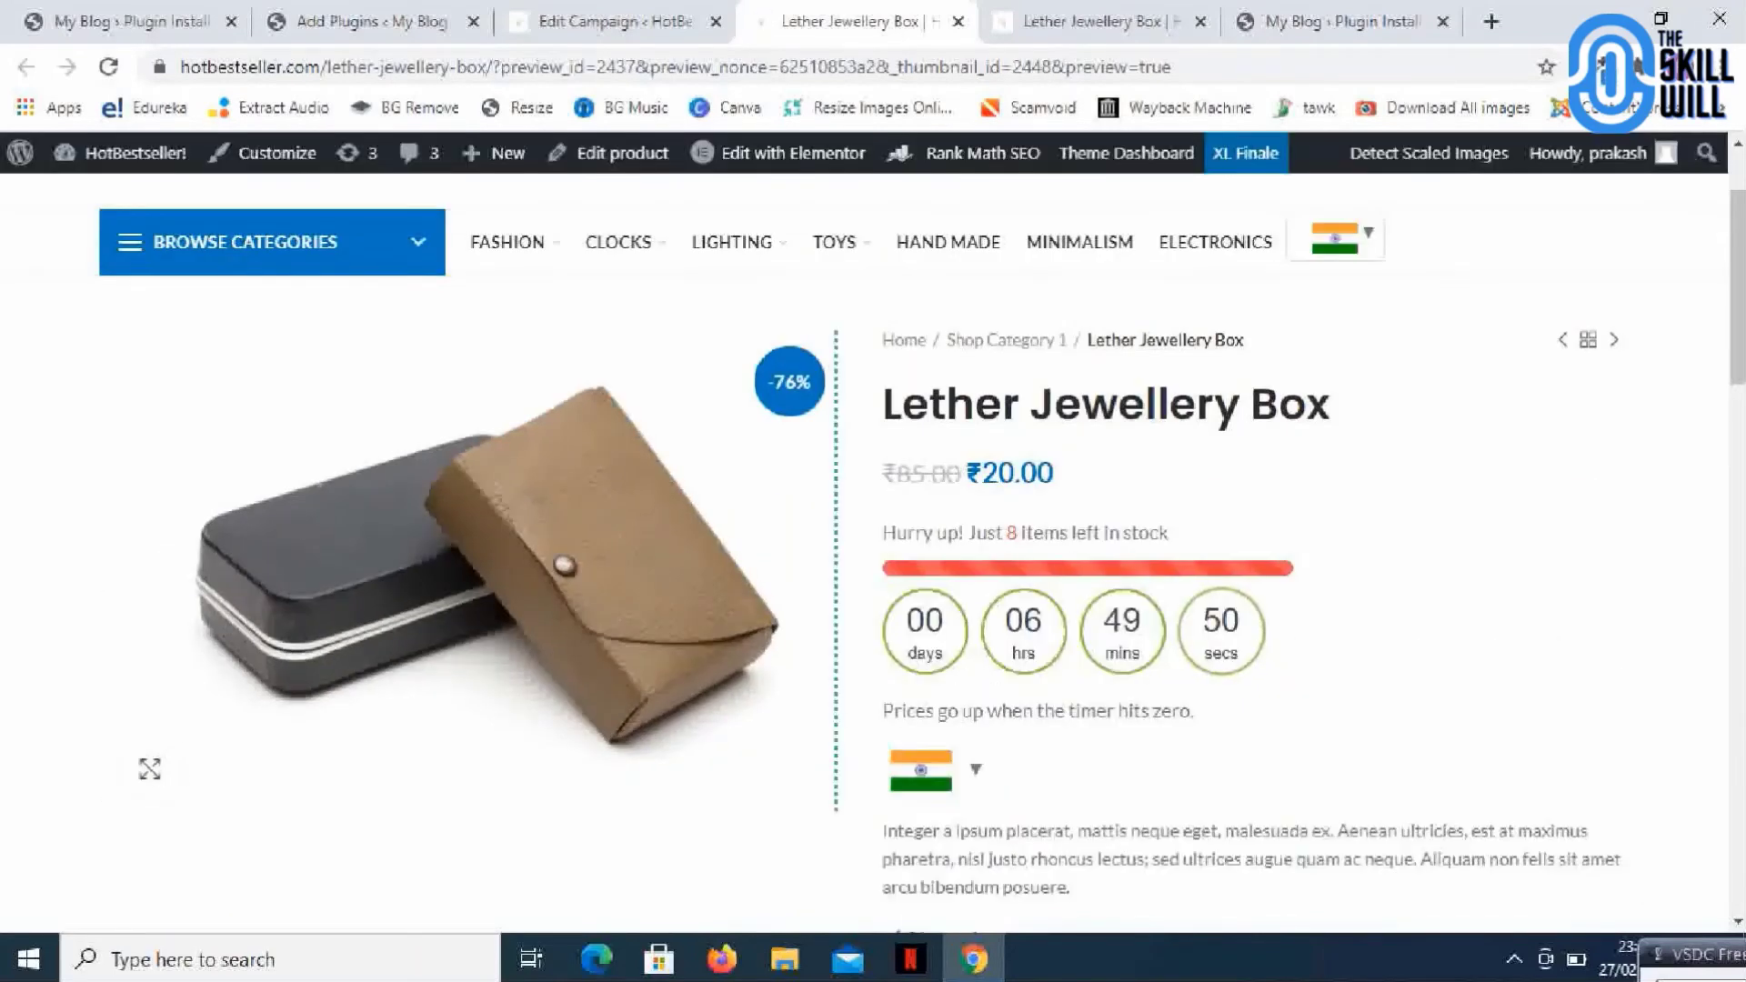
pyautogui.scroll(-2, 872, 546)
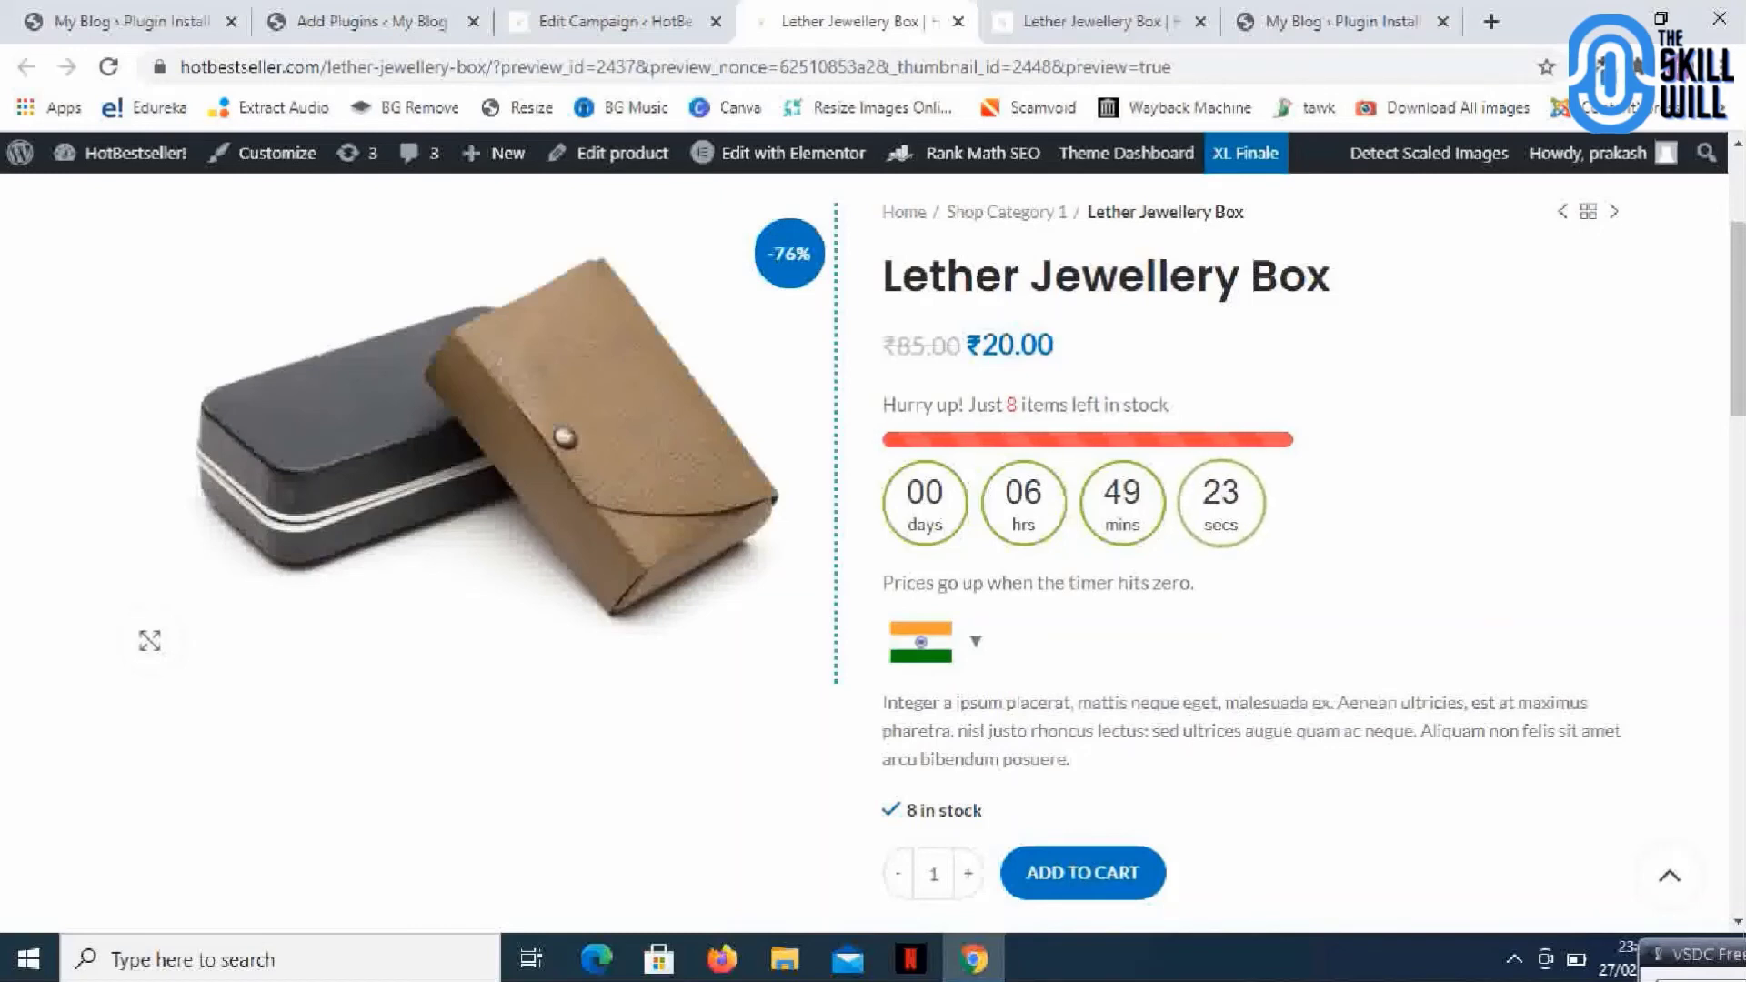
pyautogui.scroll(-1, 873, 546)
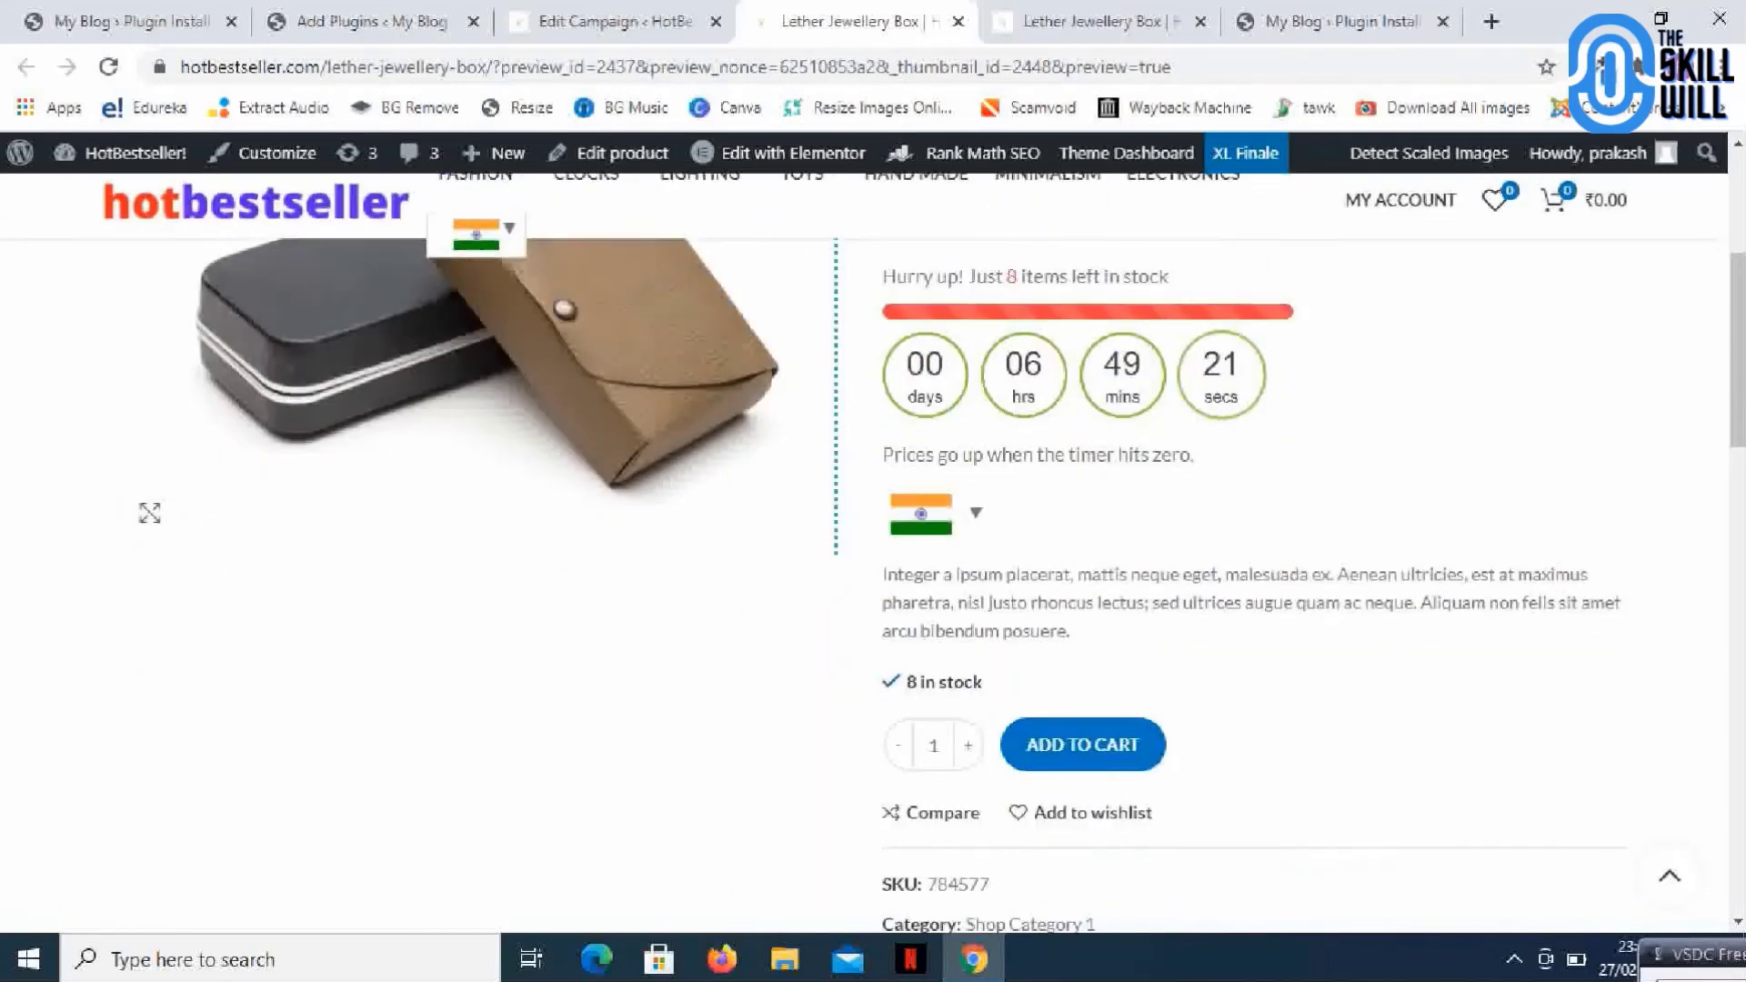
pyautogui.scroll(2, 873, 546)
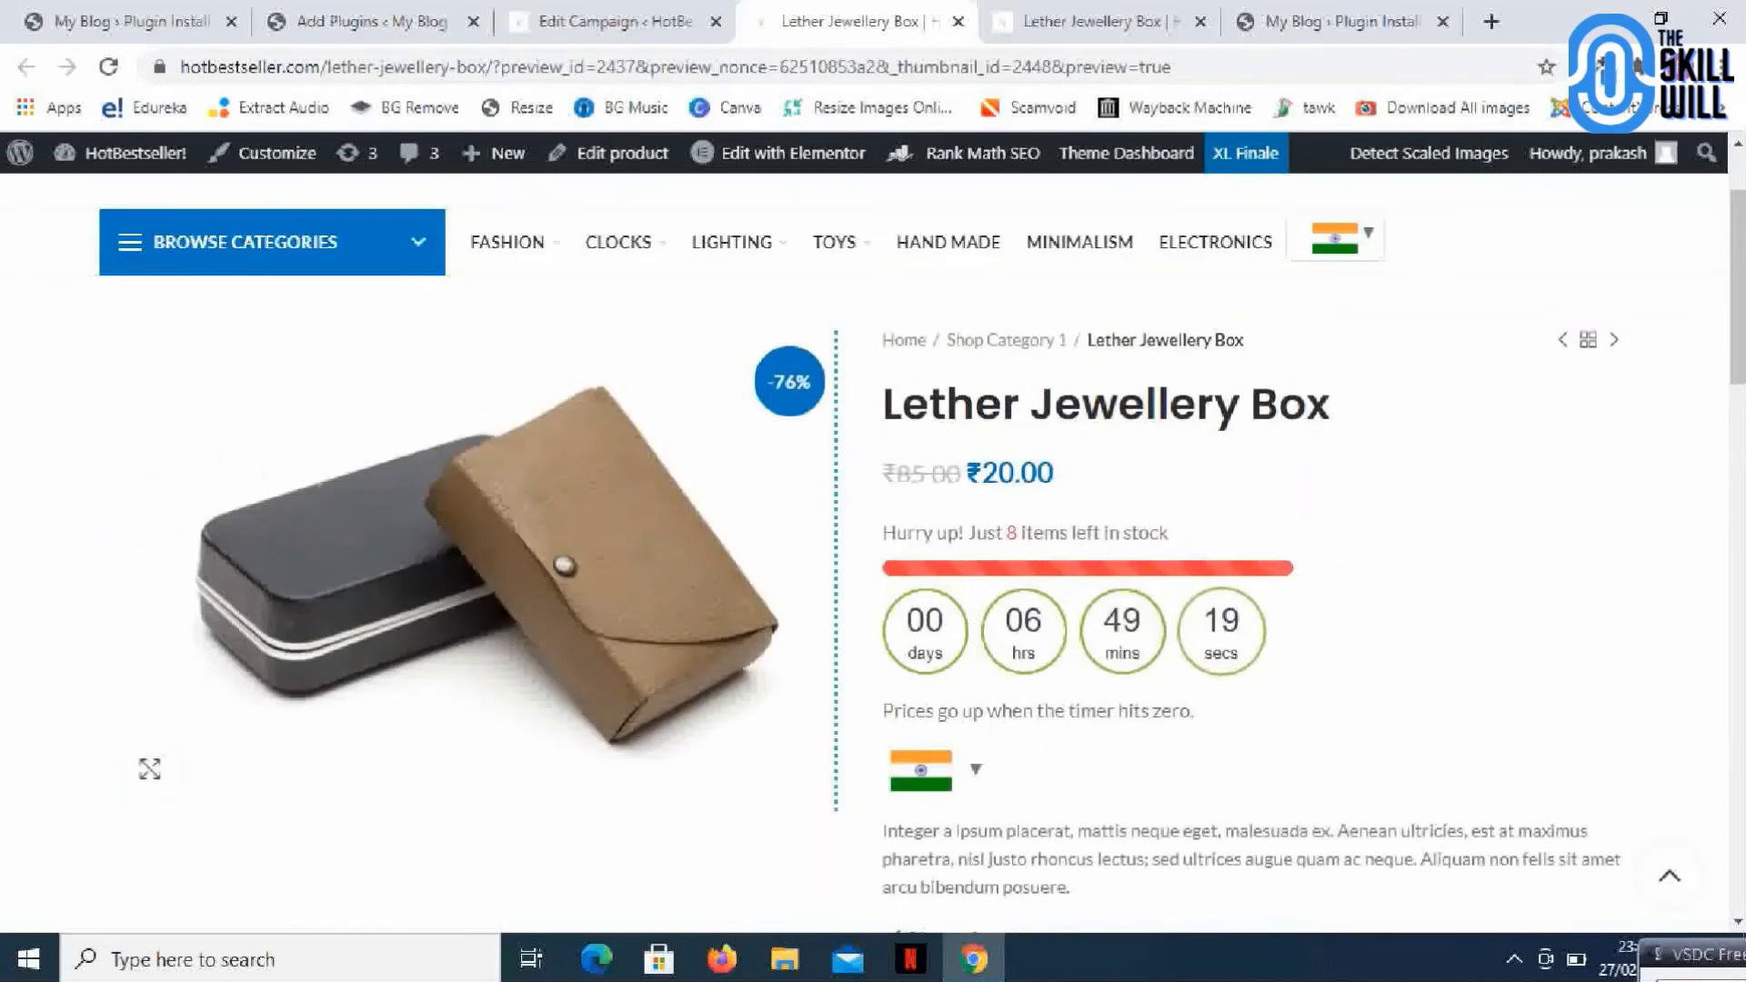